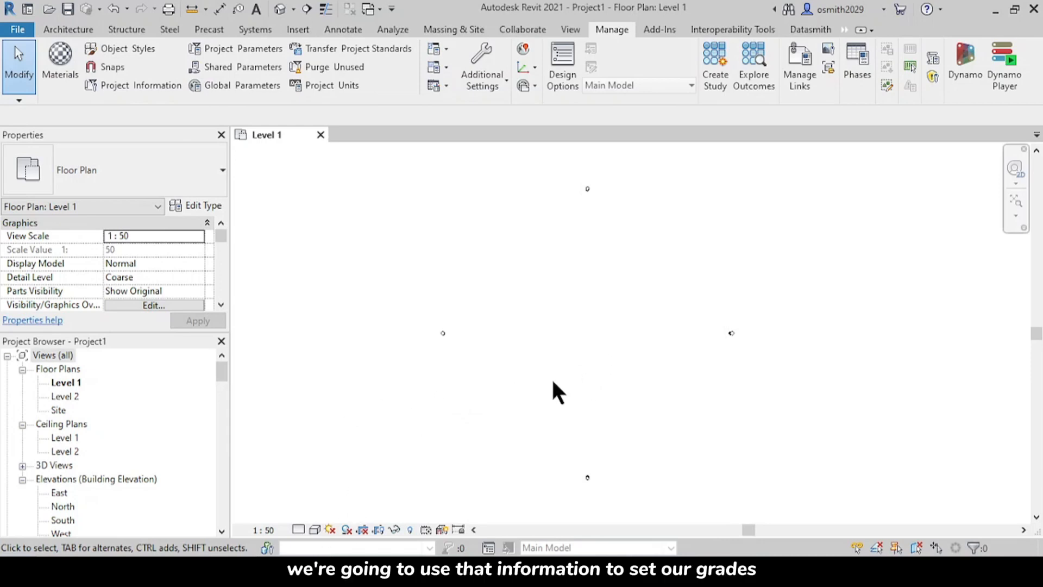
Step: Draw the first vertical grid line from bottom to top between the elevation markers in the Level 1 plan
mouse_move(351, 571)
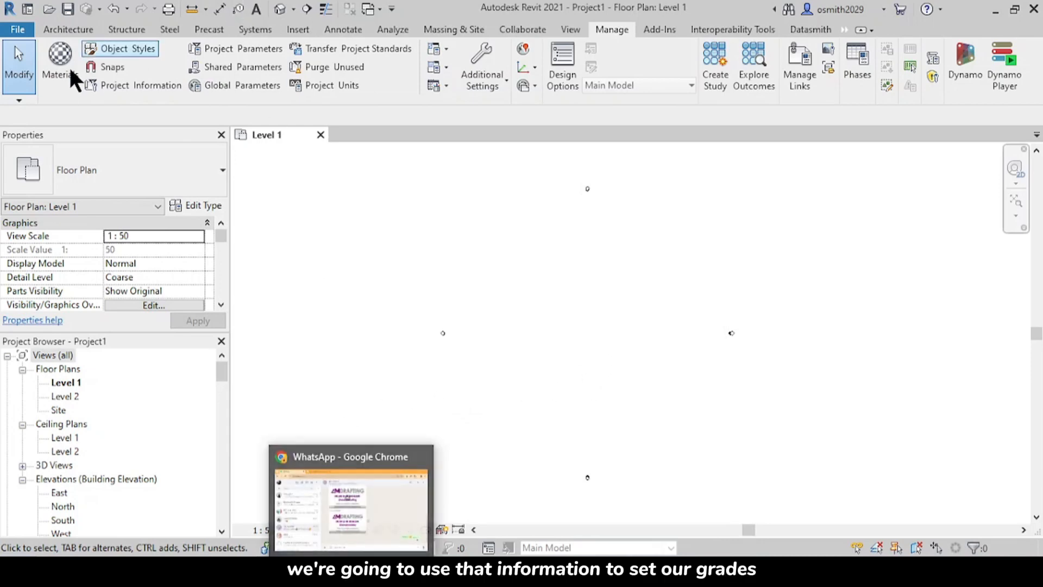
click(67, 28)
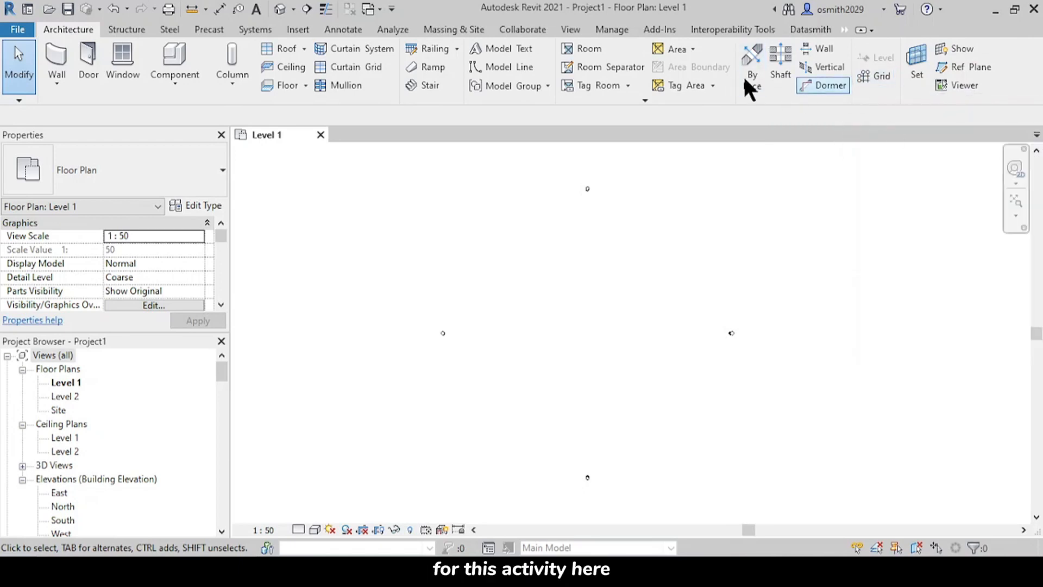
click(873, 76)
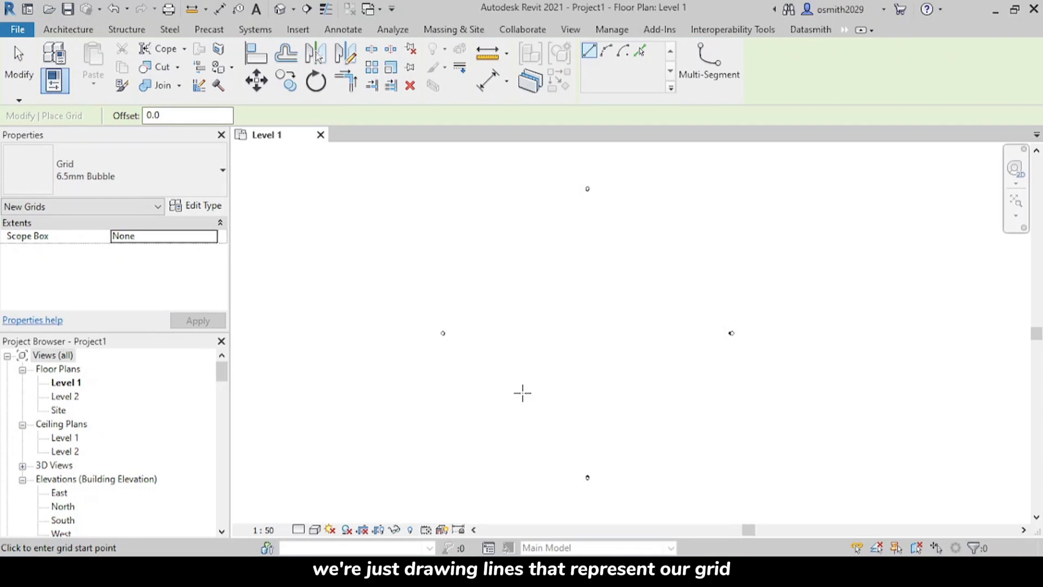
mouse_move(576, 572)
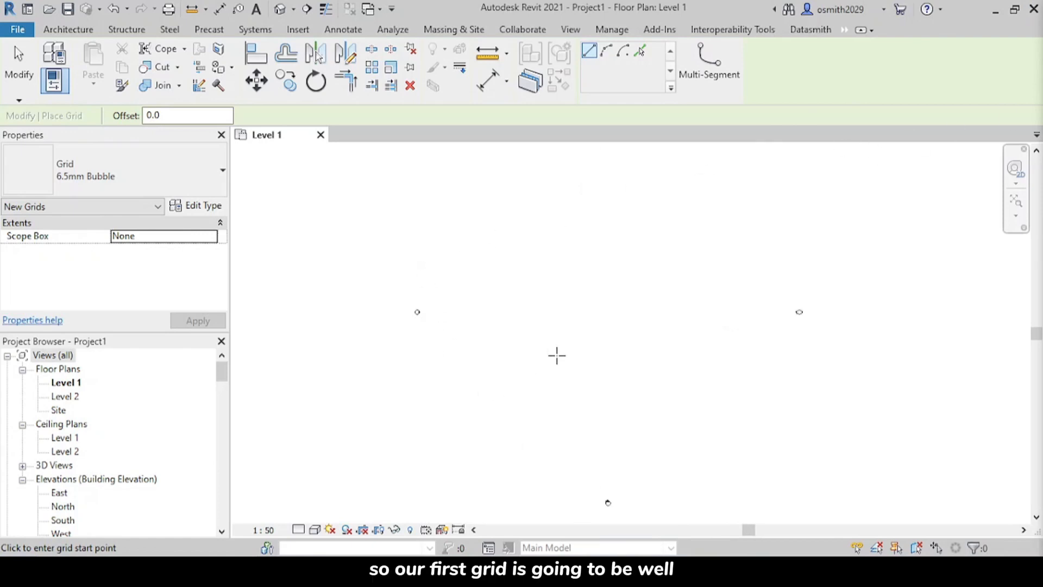
scroll(590, 364, down, 2)
middle_drag(592, 363, 525, 390)
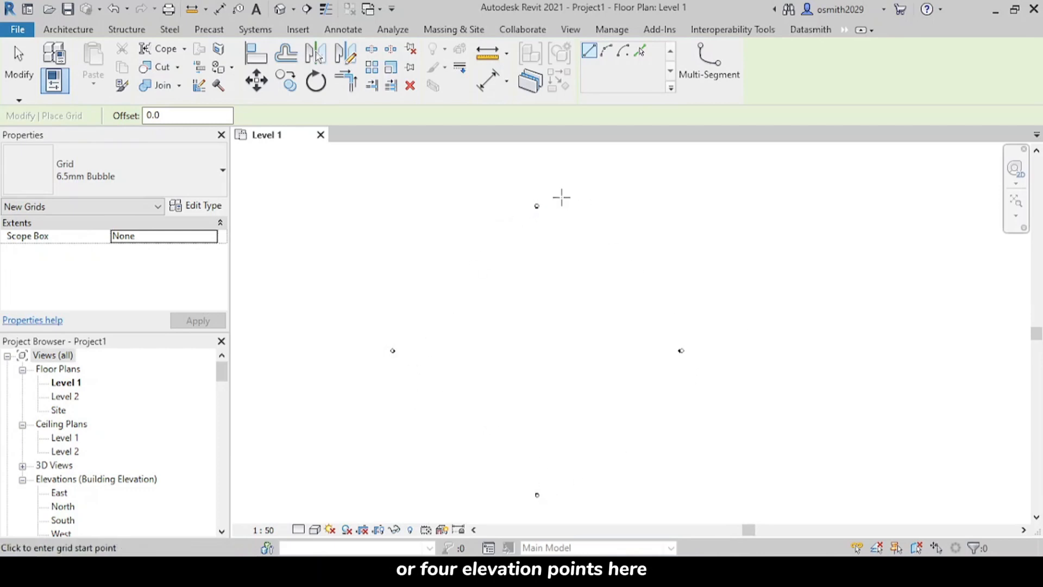
click(483, 423)
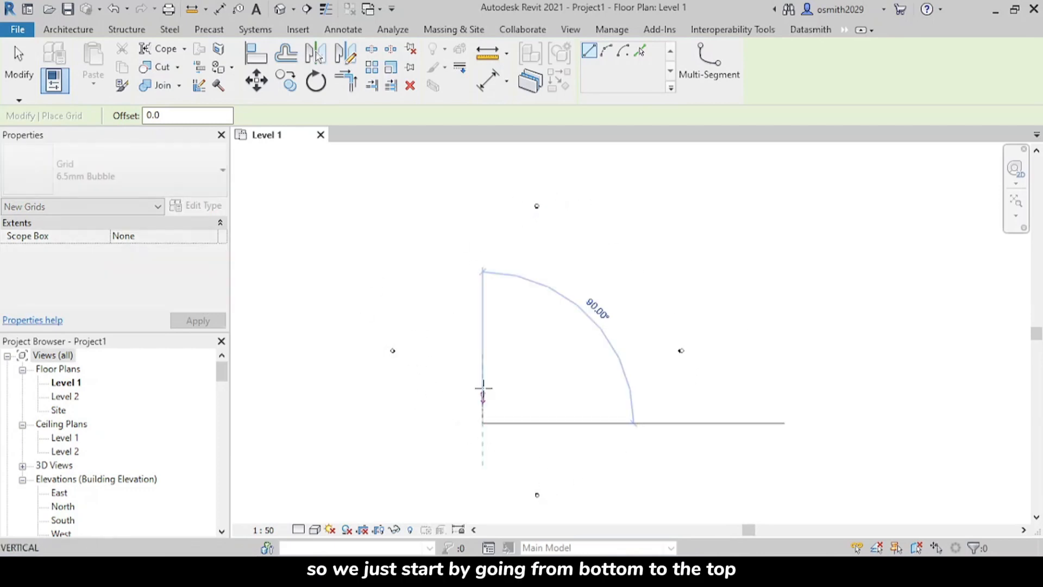
click(483, 272)
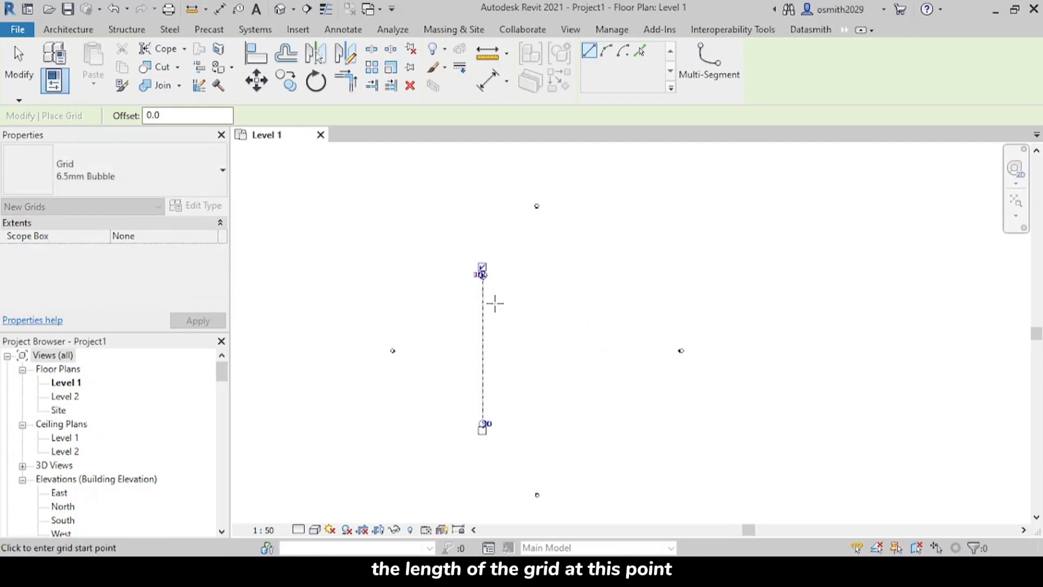
Step: Rename the grid line's bubble as A
scroll(492, 302, up, 3)
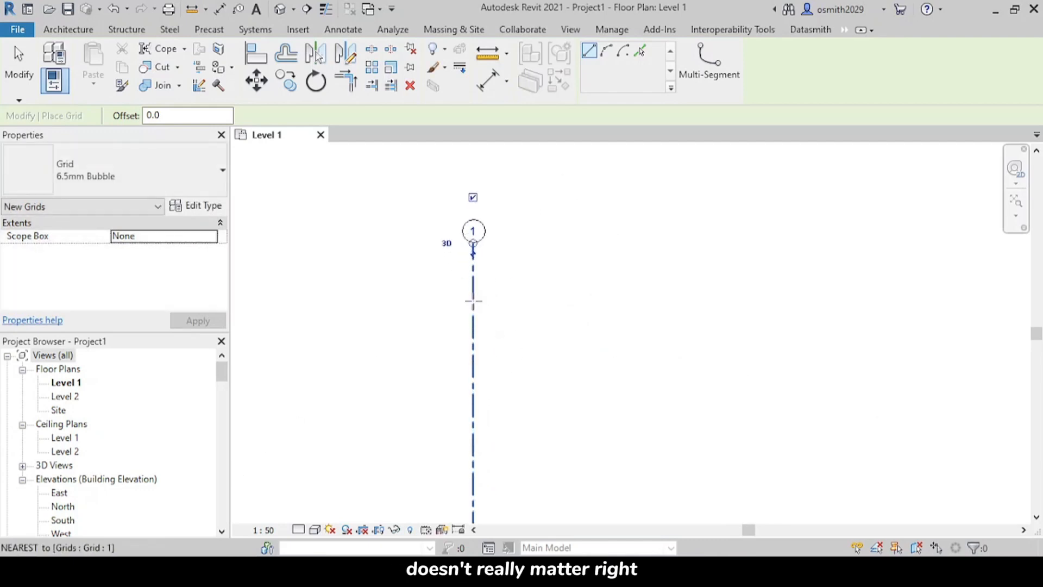
scroll(469, 276, down, 1)
middle_drag(469, 272, 454, 343)
scroll(458, 310, up, 2)
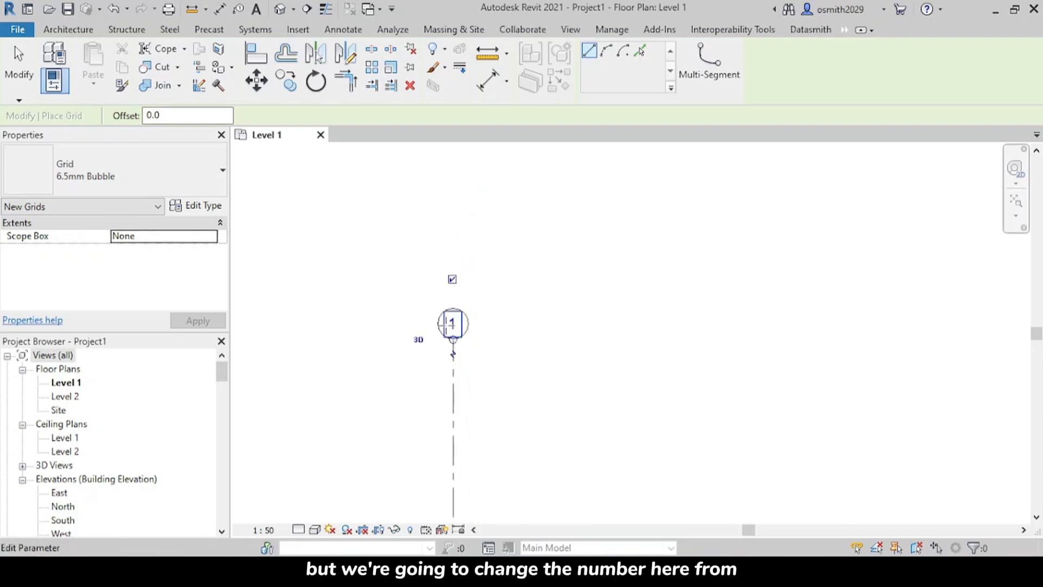
scroll(449, 324, up, 2)
click(462, 326)
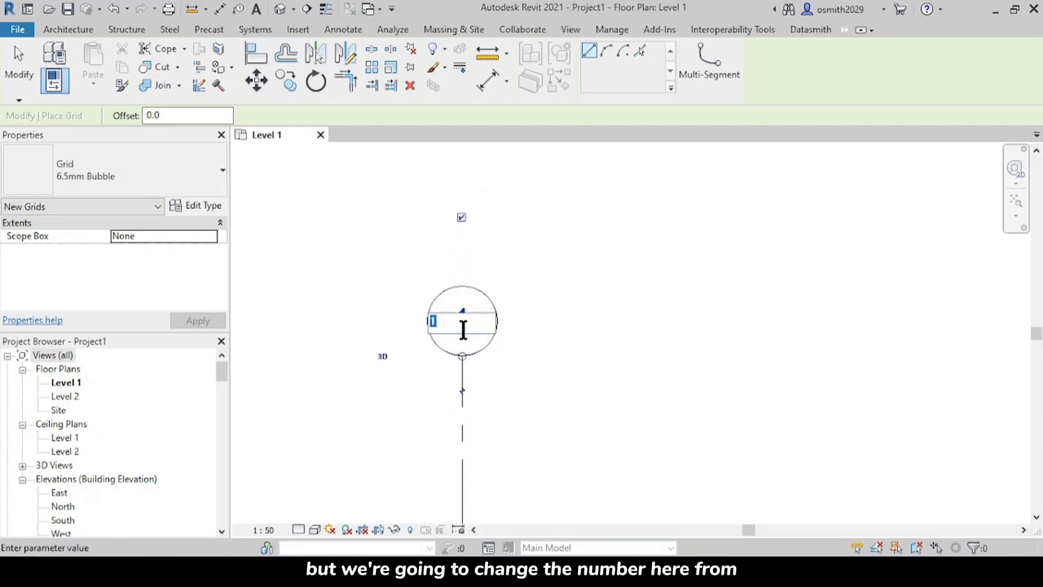
key(BackSpace)
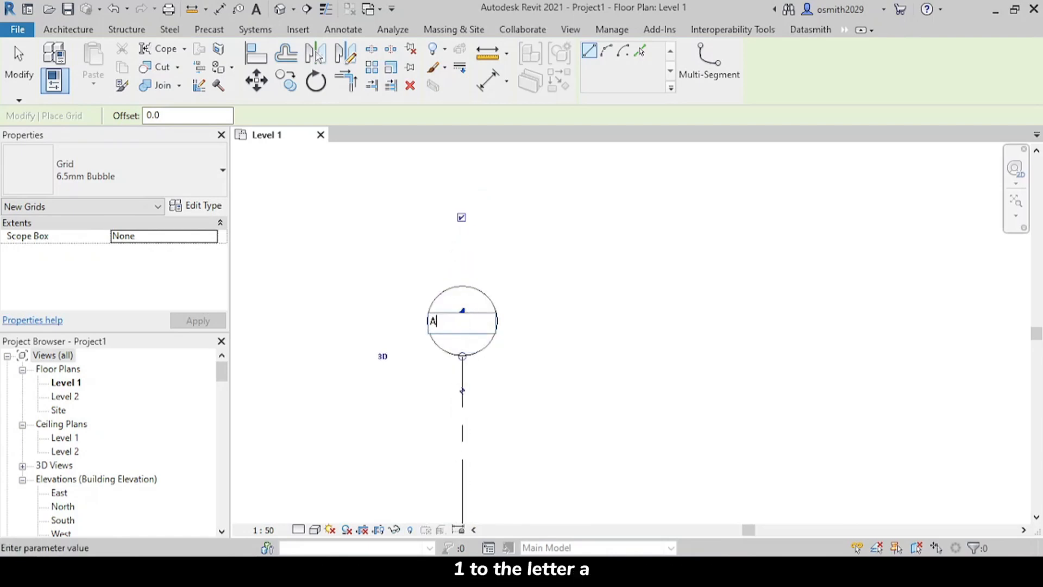
text(A)
click(539, 298)
scroll(551, 294, down, 3)
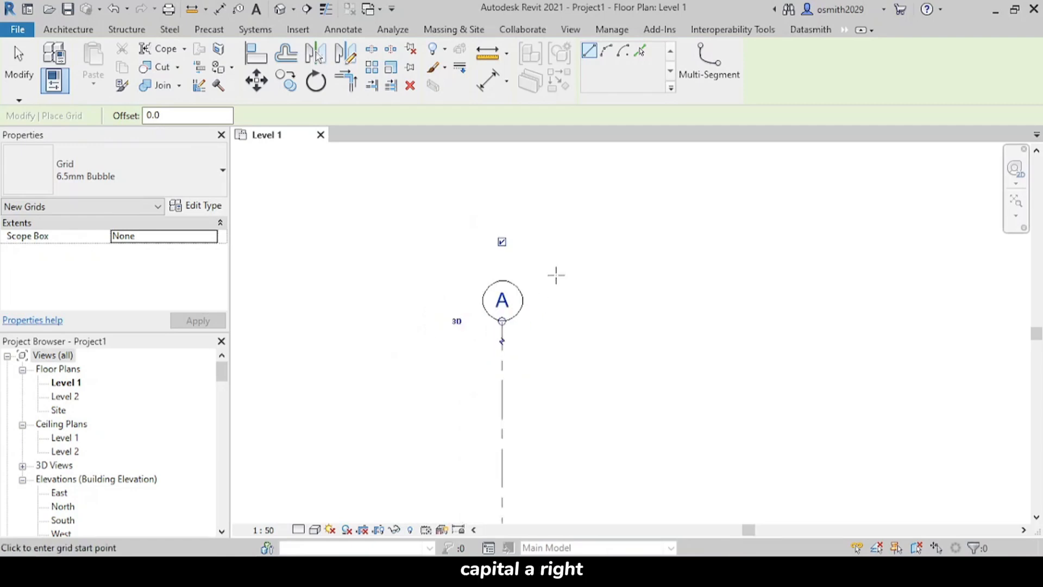
Step: Draw a second vertical grid line about 5200 mm to the right of grid A, with both ends aligned to it
scroll(551, 303, down, 2)
middle_drag(558, 344, 460, 207)
scroll(517, 320, down, 1)
middle_drag(528, 336, 489, 262)
scroll(510, 348, down, 2)
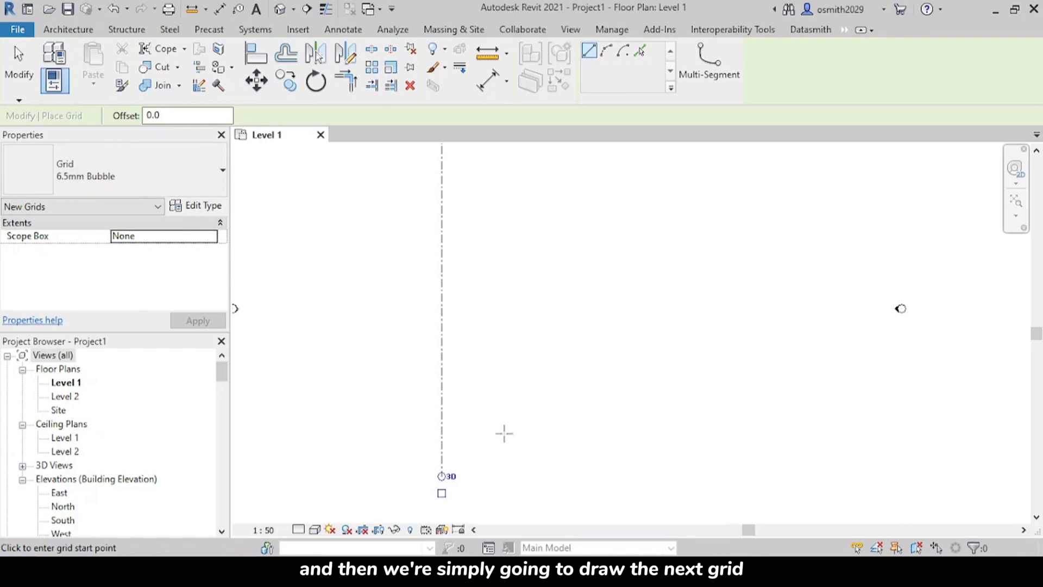
click(510, 475)
scroll(510, 335, down, 1)
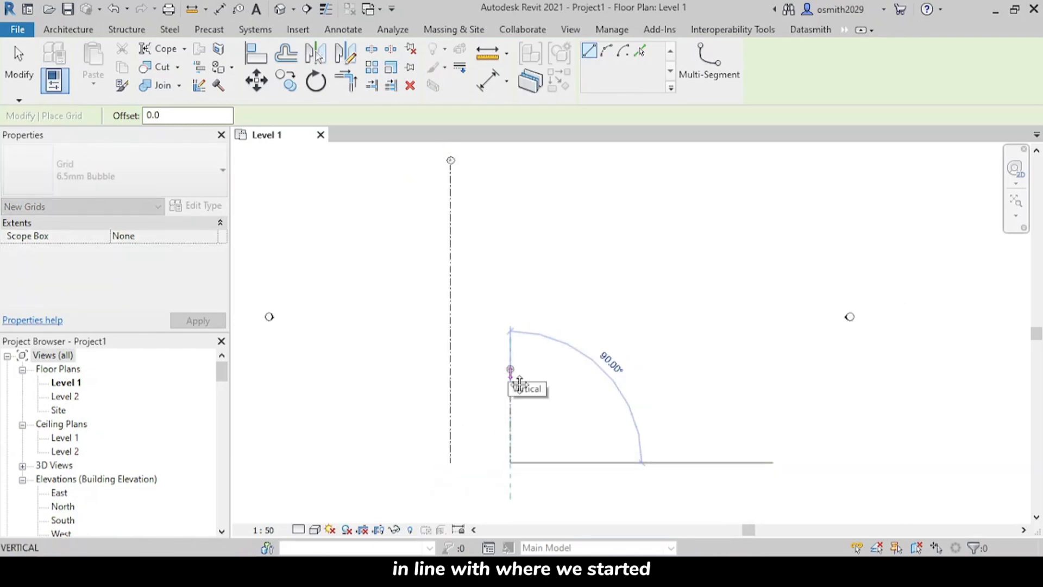
middle_drag(516, 391, 513, 457)
scroll(493, 271, up, 2)
middle_drag(503, 231, 498, 291)
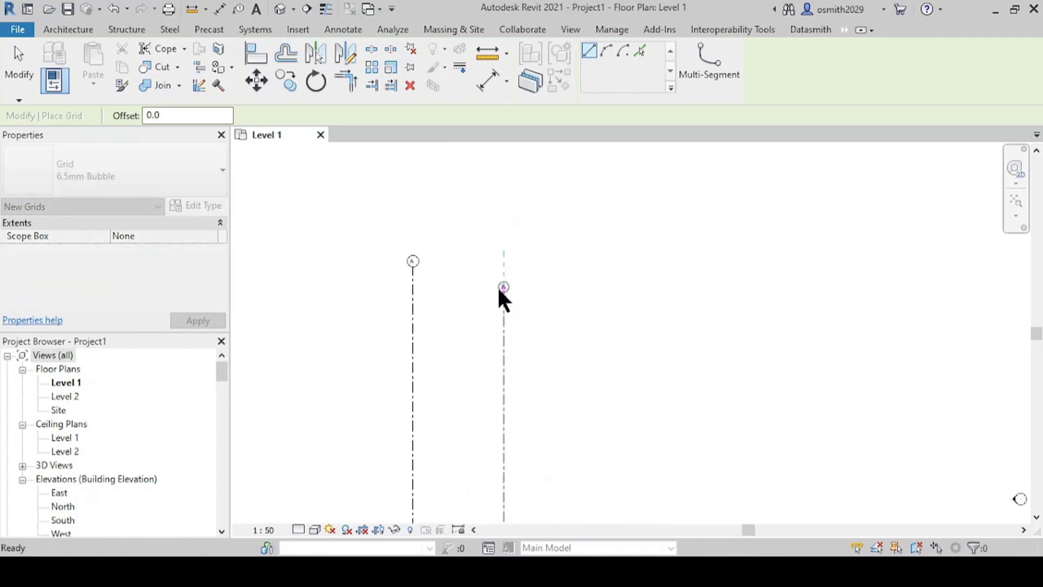
scroll(497, 285, up, 3)
click(508, 254)
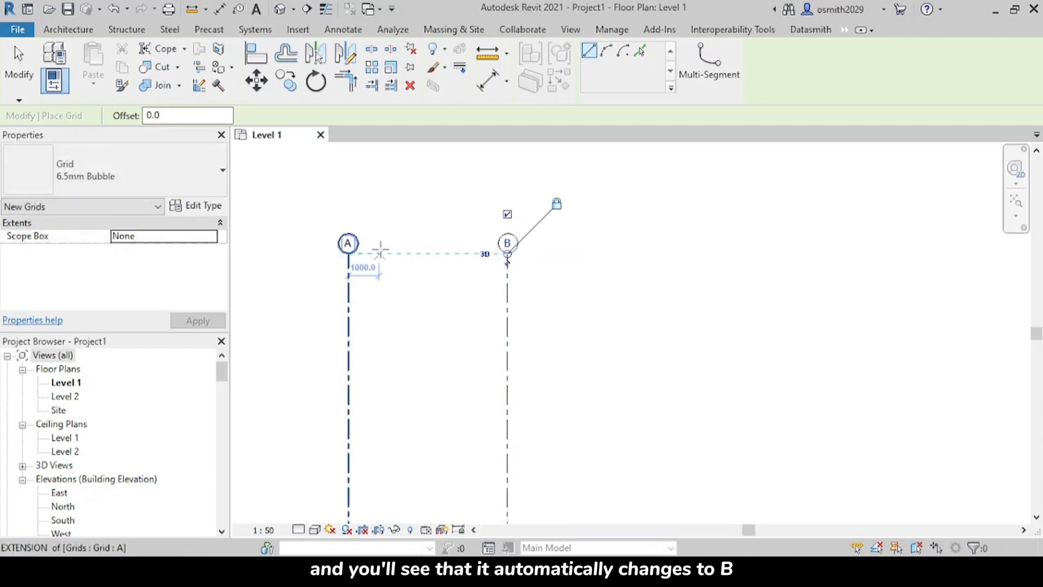
scroll(649, 270, down, 2)
middle_drag(642, 361, 578, 236)
middle_drag(604, 477, 577, 438)
click(568, 431)
scroll(565, 336, down, 5)
scroll(554, 345, up, 1)
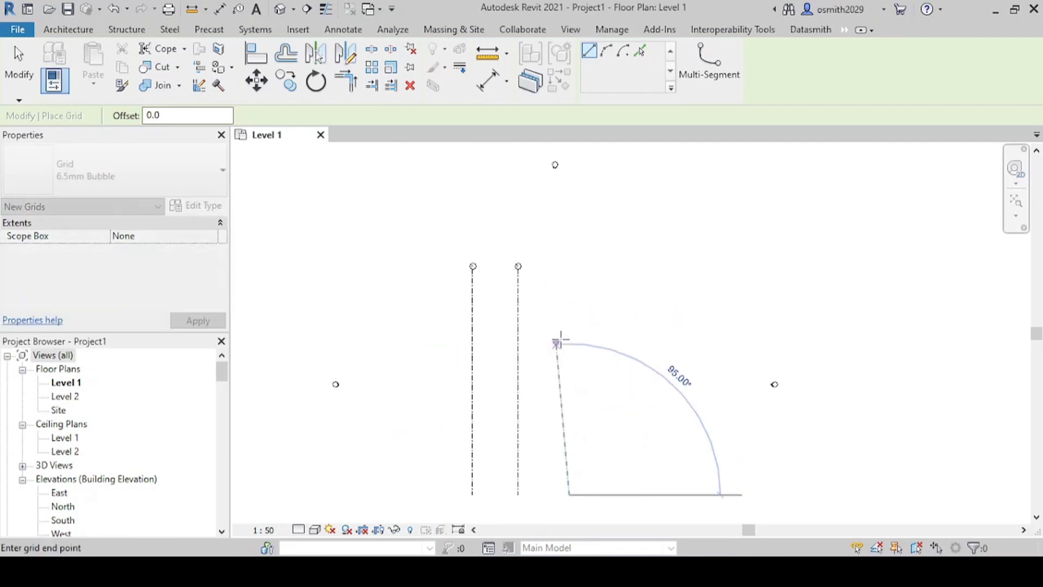
key(Escape)
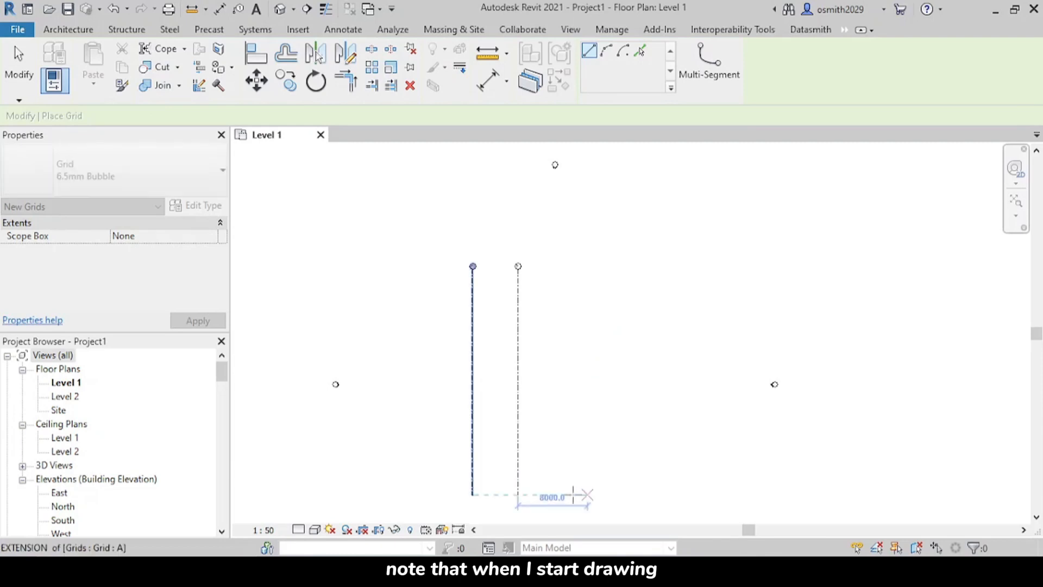
Step: Draw a third vertical grid line about 3000 mm to the right of grid B, aligned with the other grids' ends
scroll(571, 494, up, 3)
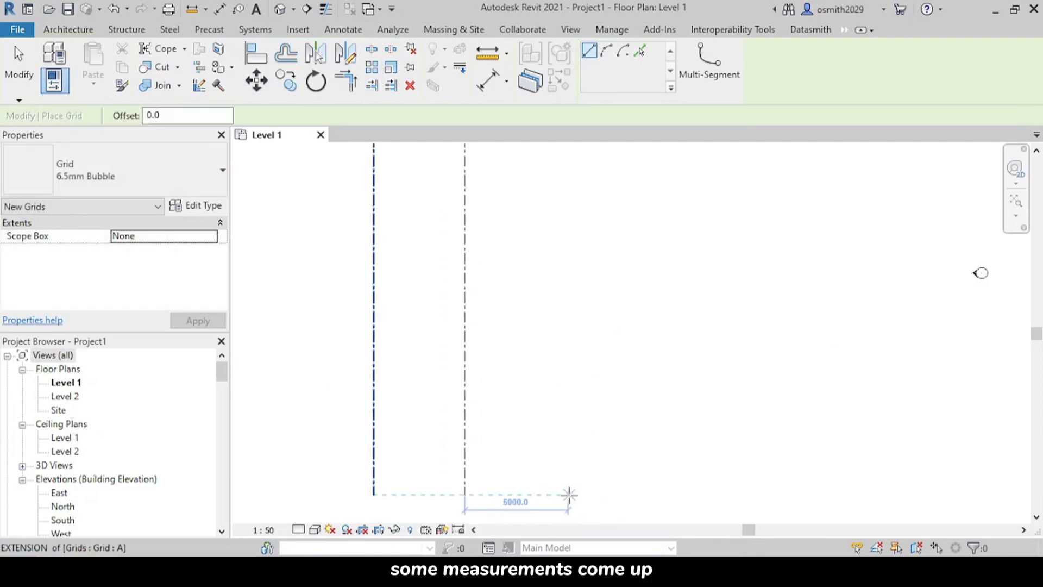
scroll(531, 495, up, 2)
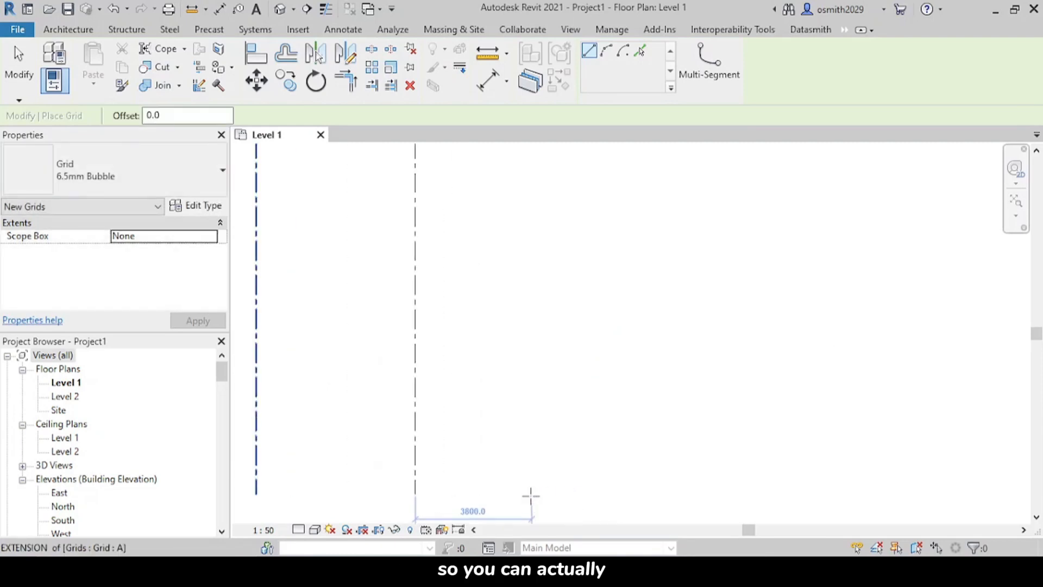
middle_drag(531, 495, 544, 426)
scroll(546, 427, up, 1)
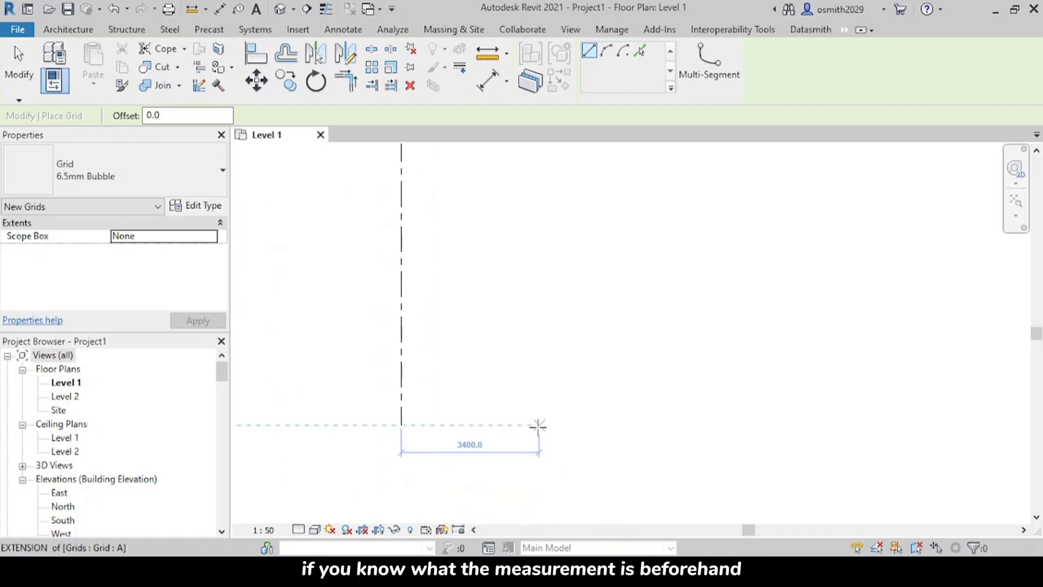
scroll(530, 426, up, 2)
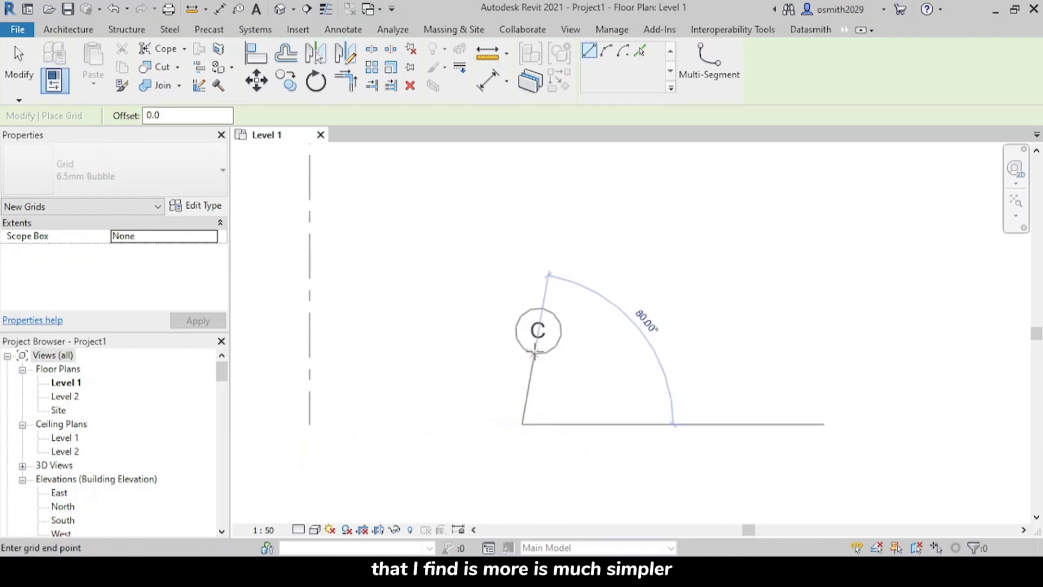
scroll(521, 437, down, 3)
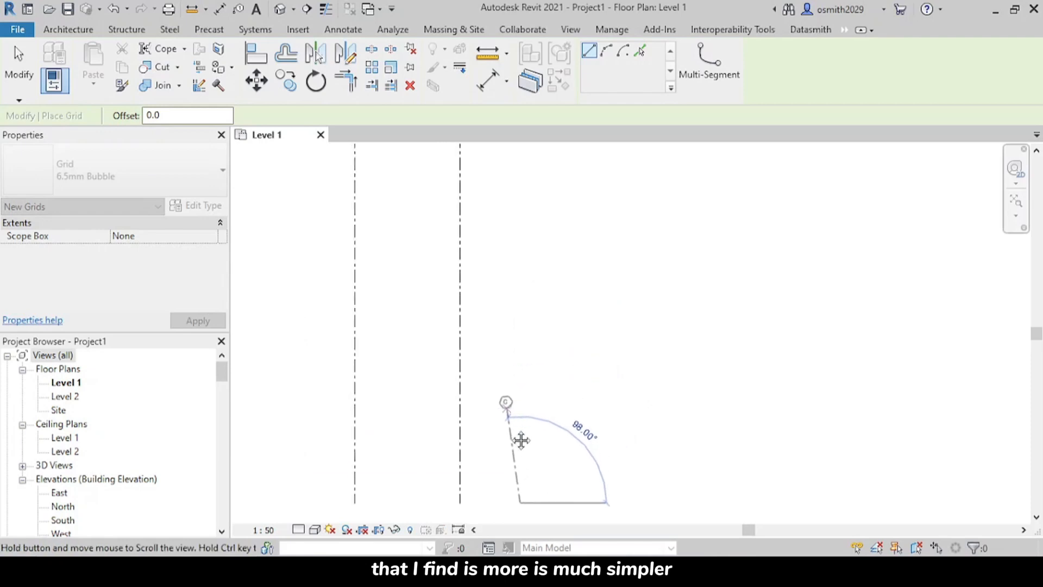
middle_drag(528, 356, 564, 522)
middle_drag(563, 403, 560, 532)
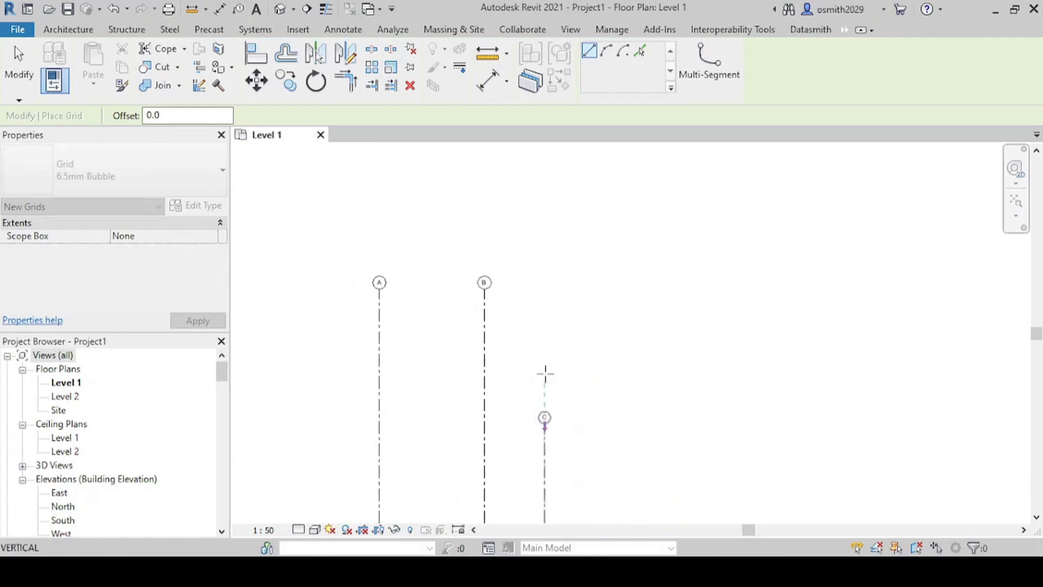
scroll(544, 326, up, 4)
click(546, 264)
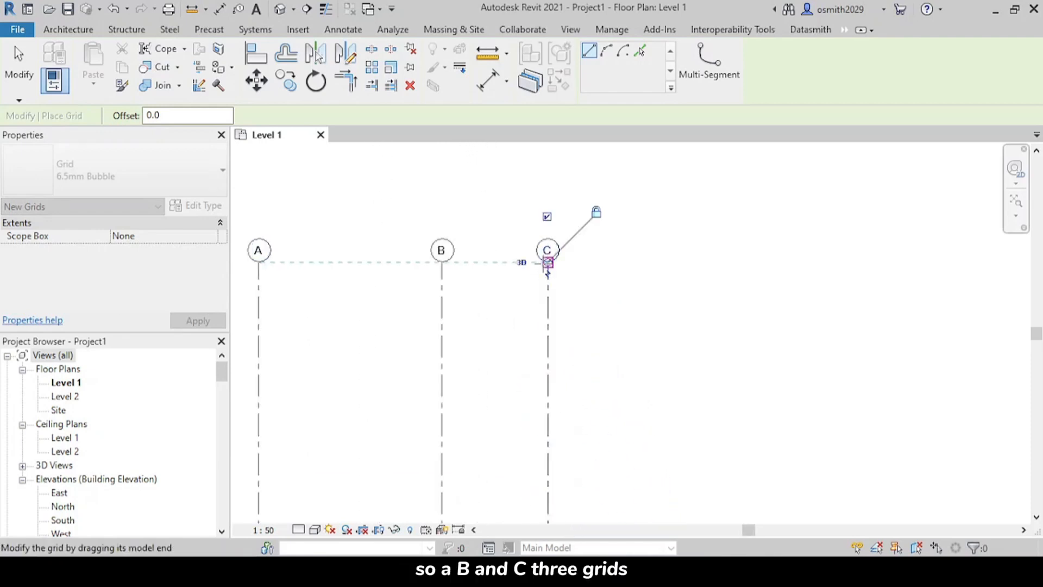
scroll(602, 294, down, 2)
middle_drag(602, 315, 608, 280)
middle_drag(541, 287, 479, 292)
key(Escape)
key(Escape)
Step: Place one continuous aligned dimension string across grids A, B and C, just below their bubbles
scroll(478, 292, up, 2)
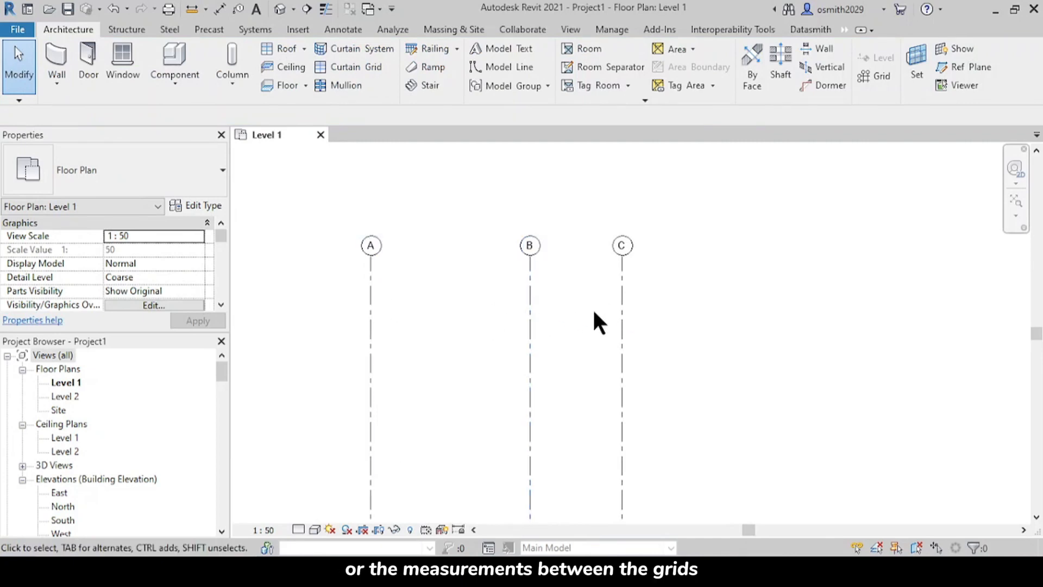
middle_drag(524, 318, 636, 315)
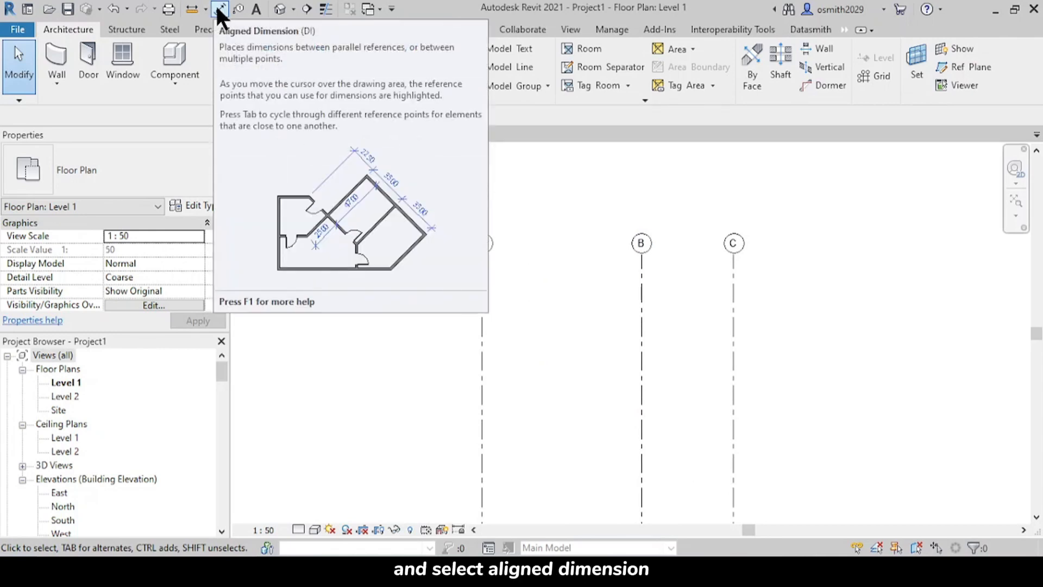
click(221, 8)
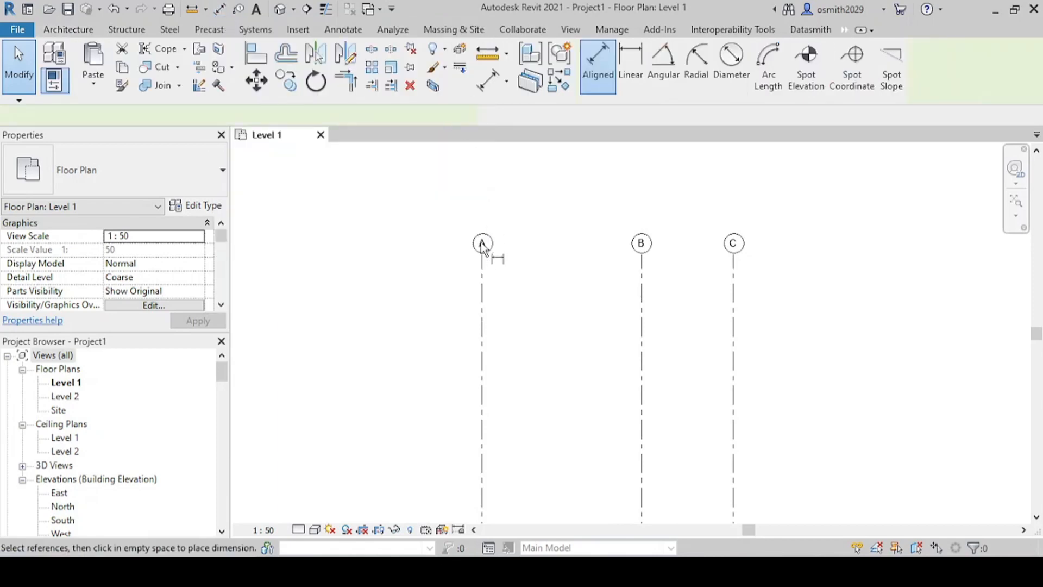
scroll(482, 298, up, 3)
middle_drag(483, 298, 422, 308)
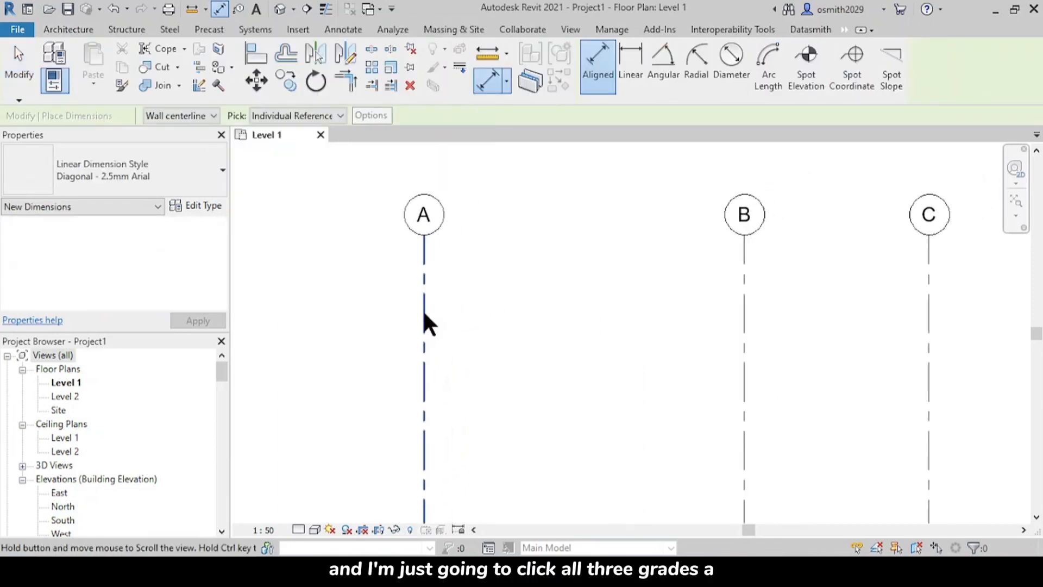
click(424, 305)
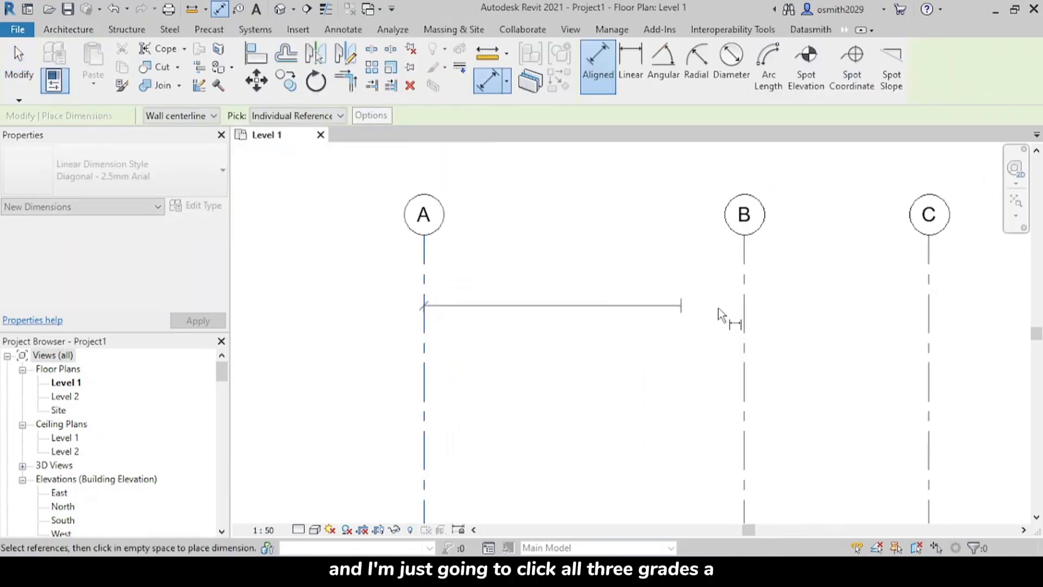
click(744, 321)
click(931, 303)
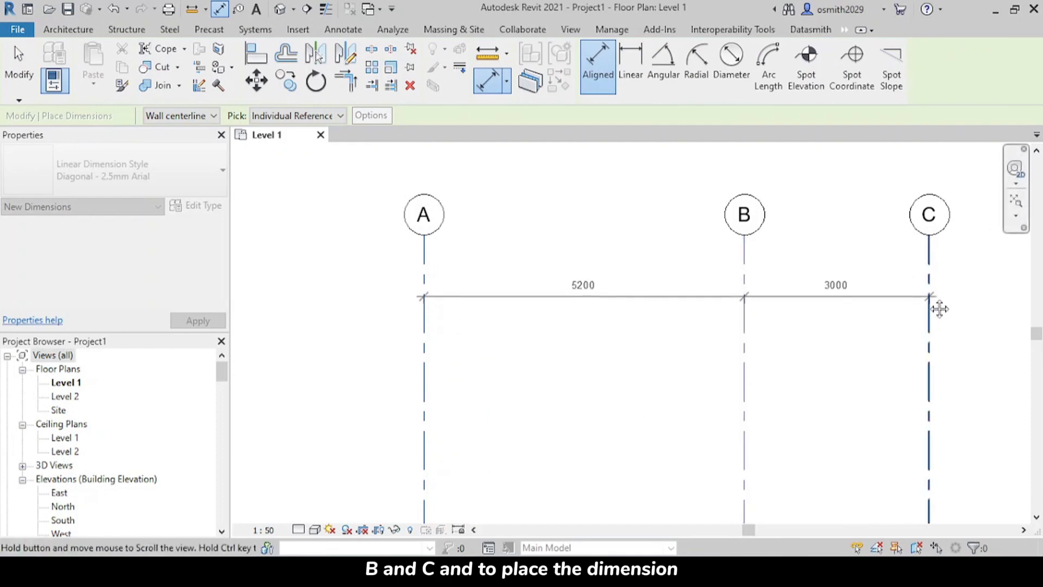
middle_drag(938, 304, 712, 282)
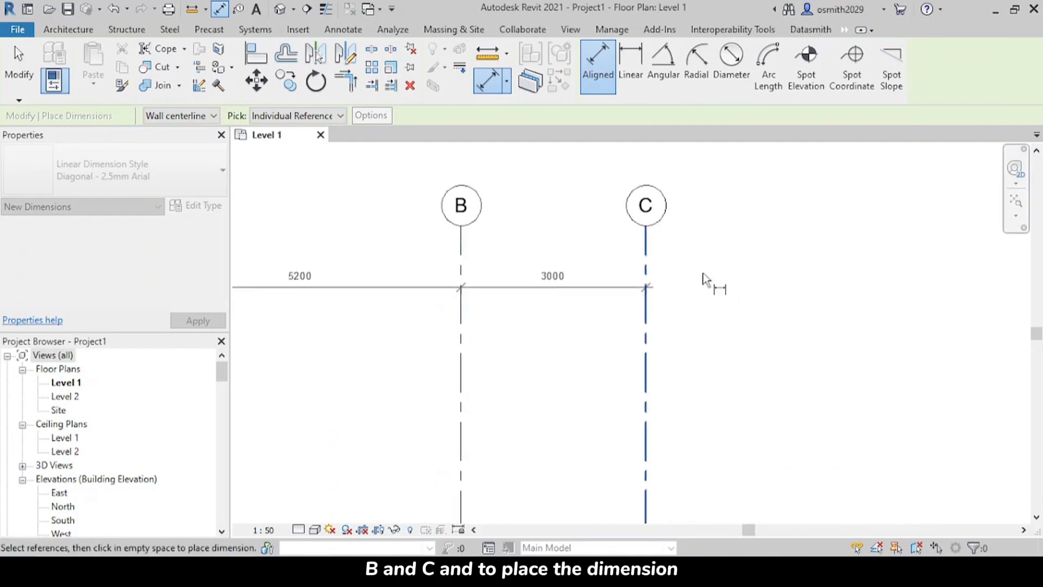
click(839, 271)
scroll(601, 288, down, 1)
middle_drag(602, 288, 730, 251)
middle_drag(496, 279, 575, 317)
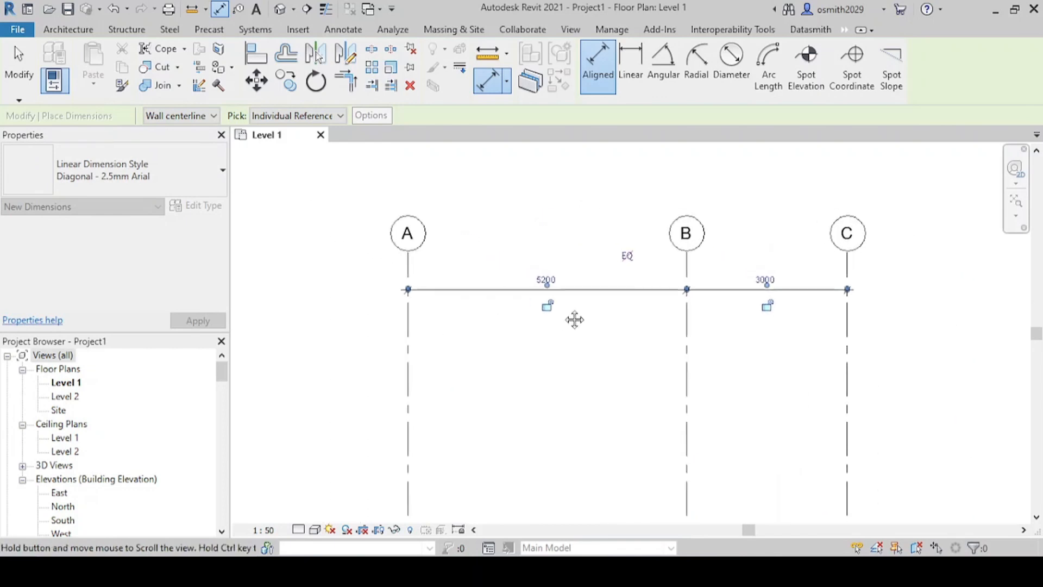
scroll(535, 285, up, 2)
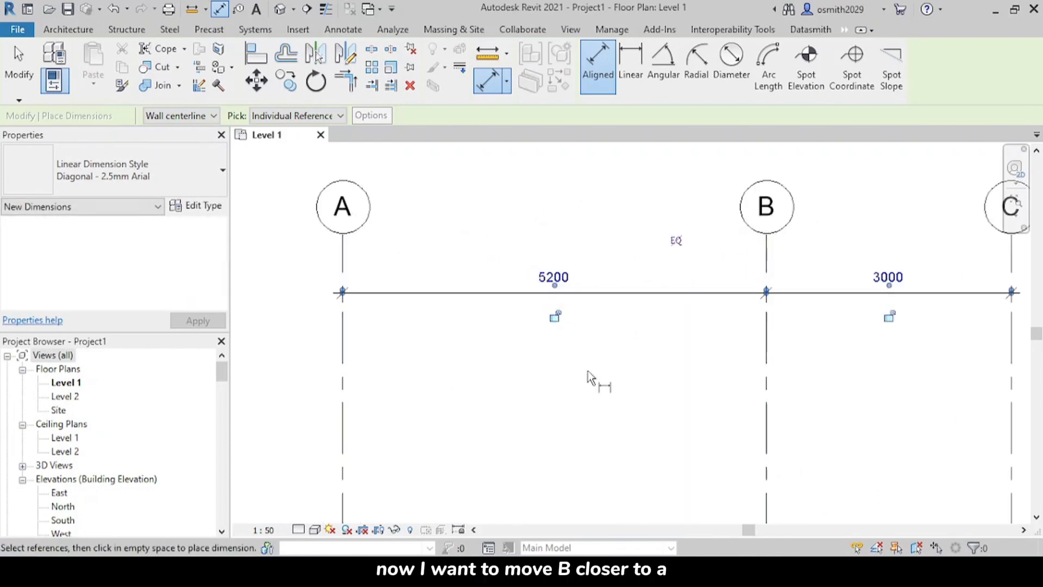
key(Escape)
key(Escape)
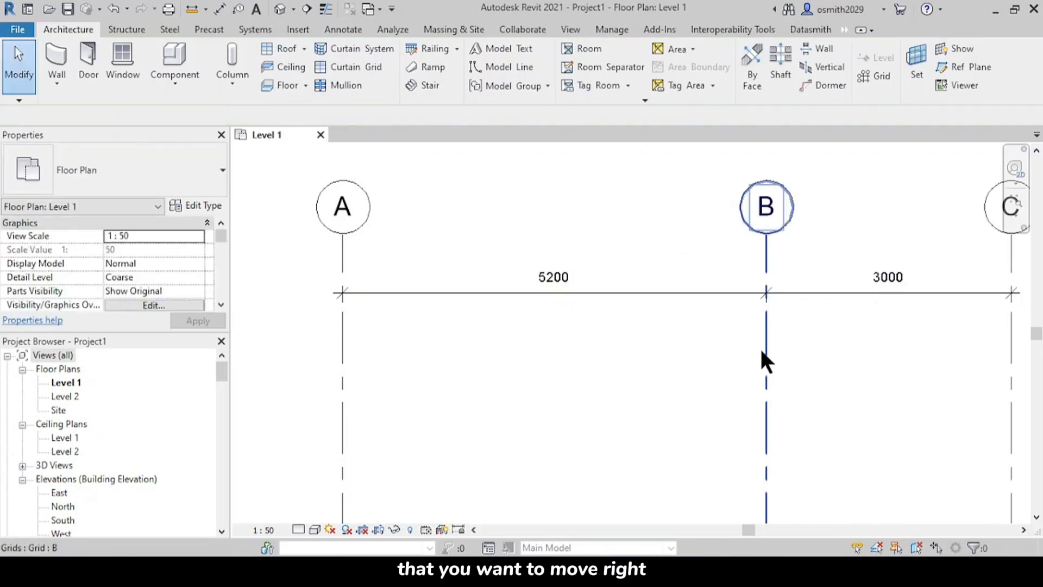
Step: Move grid B by setting its dimensioned spacing from grid A to 3900 mm
click(760, 348)
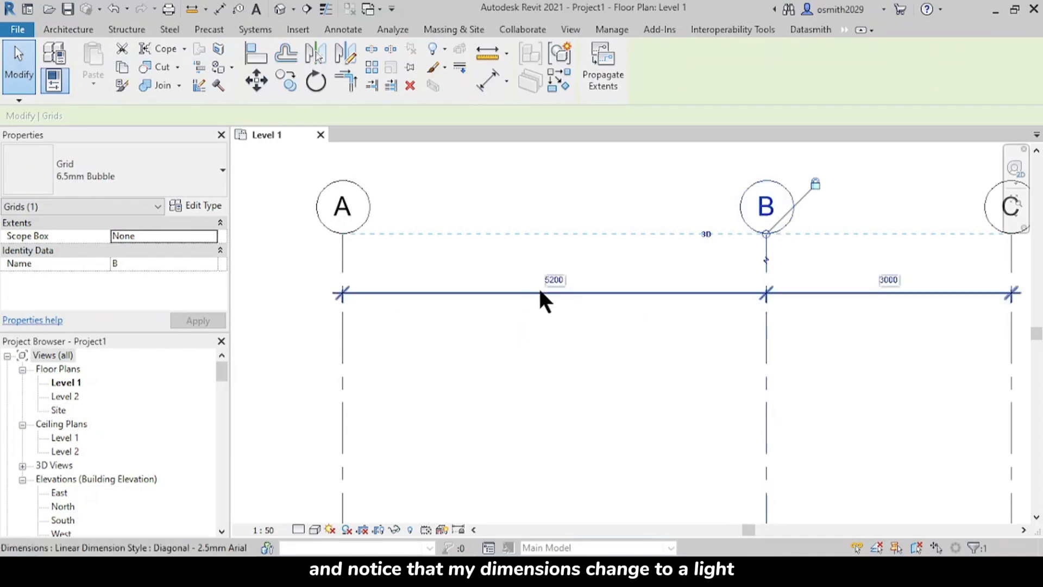
scroll(538, 285, up, 4)
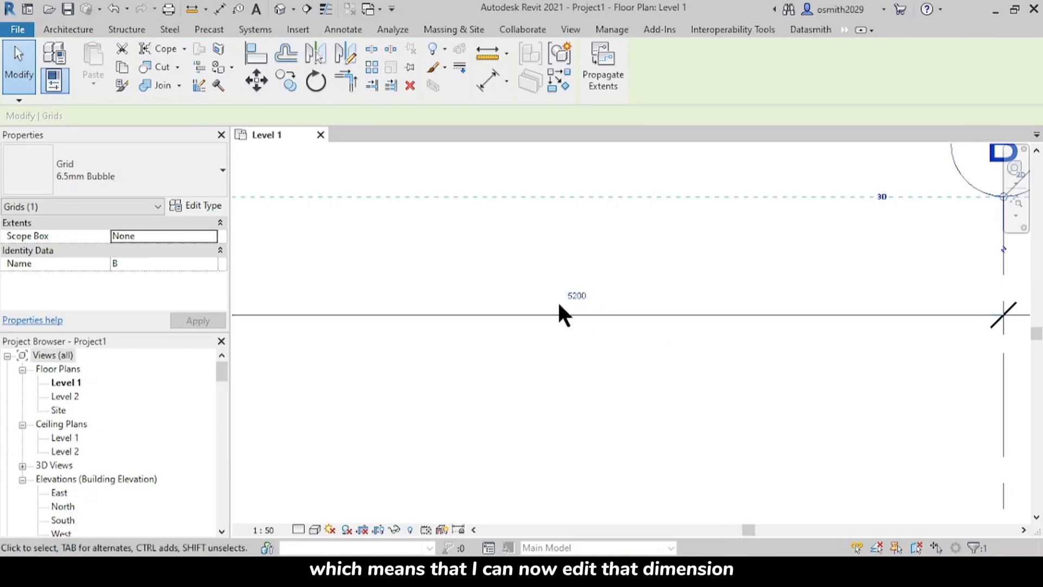
click(576, 299)
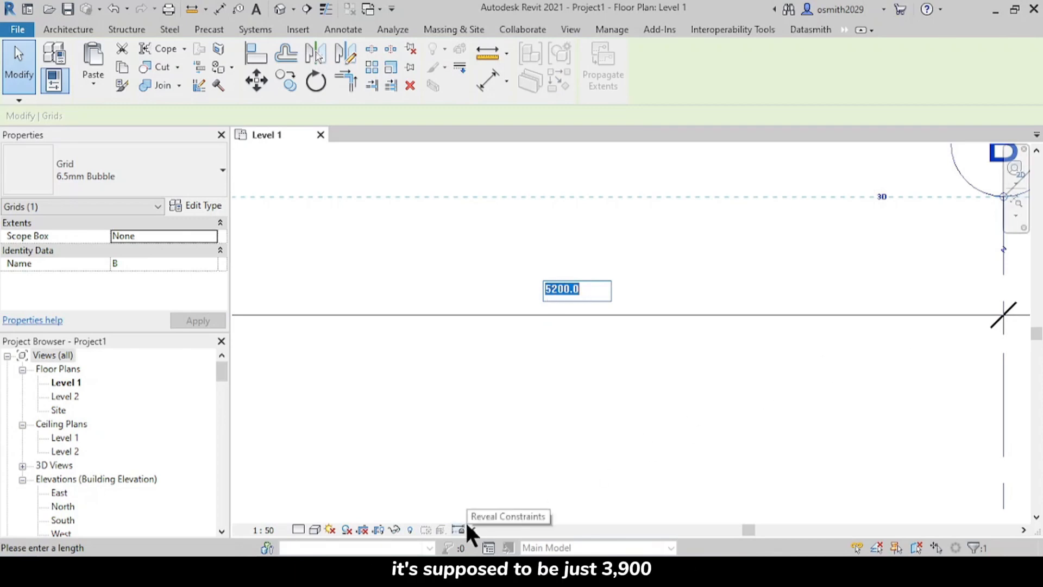
text(3900)
key(Return)
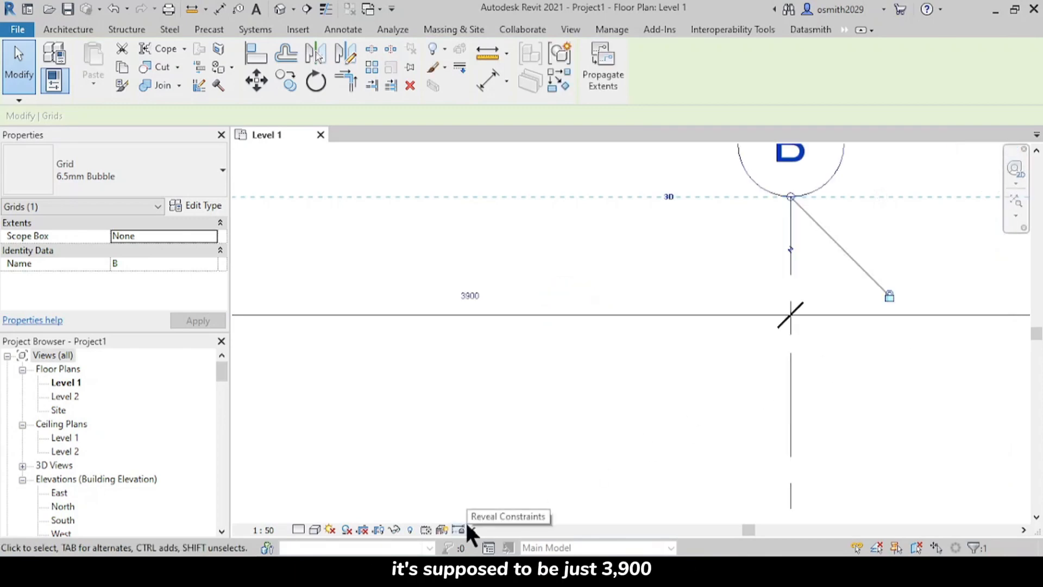
key(Escape)
scroll(565, 383, down, 2)
middle_drag(568, 388, 645, 367)
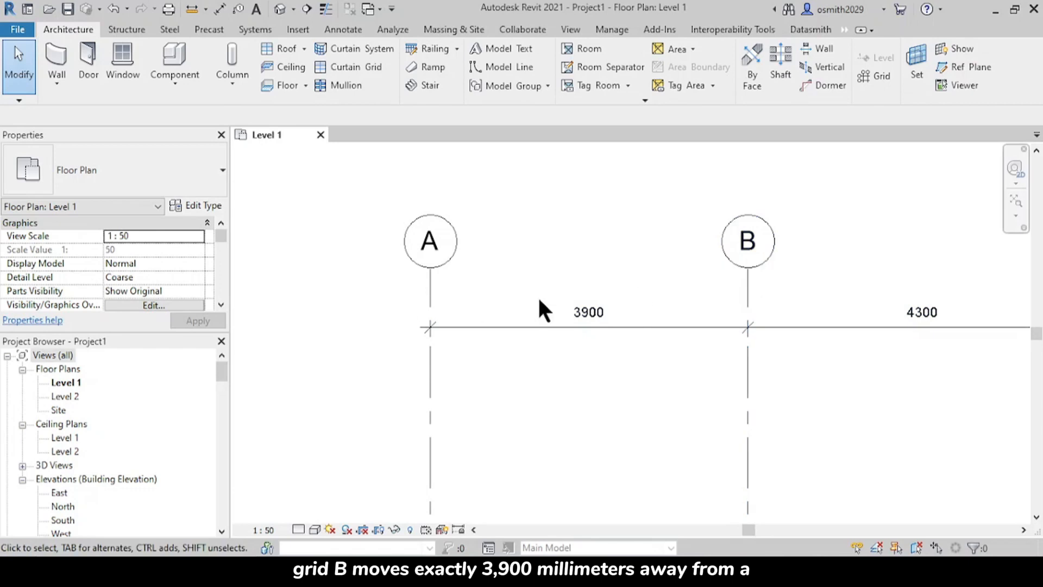
Step: Move grid C by setting its dimensioned spacing from grid B to 3750 mm
middle_drag(741, 378, 494, 317)
scroll(728, 345, down, 2)
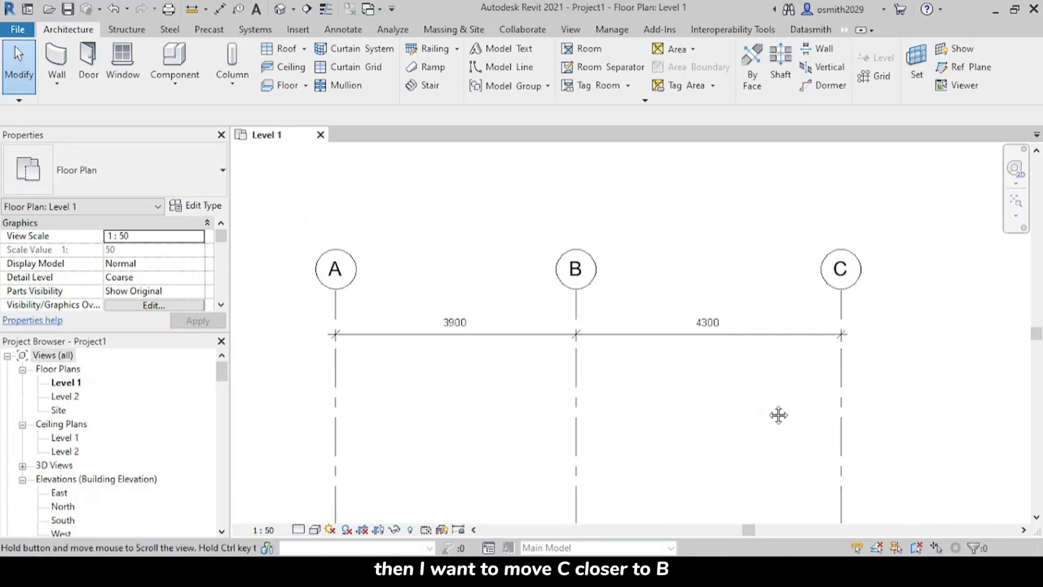
click(840, 410)
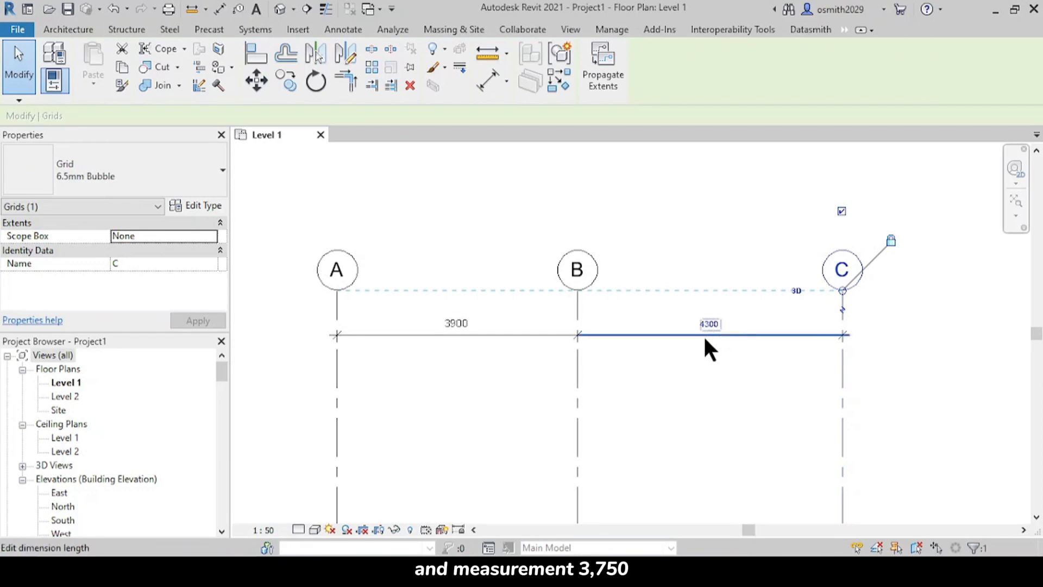
scroll(708, 335, up, 1)
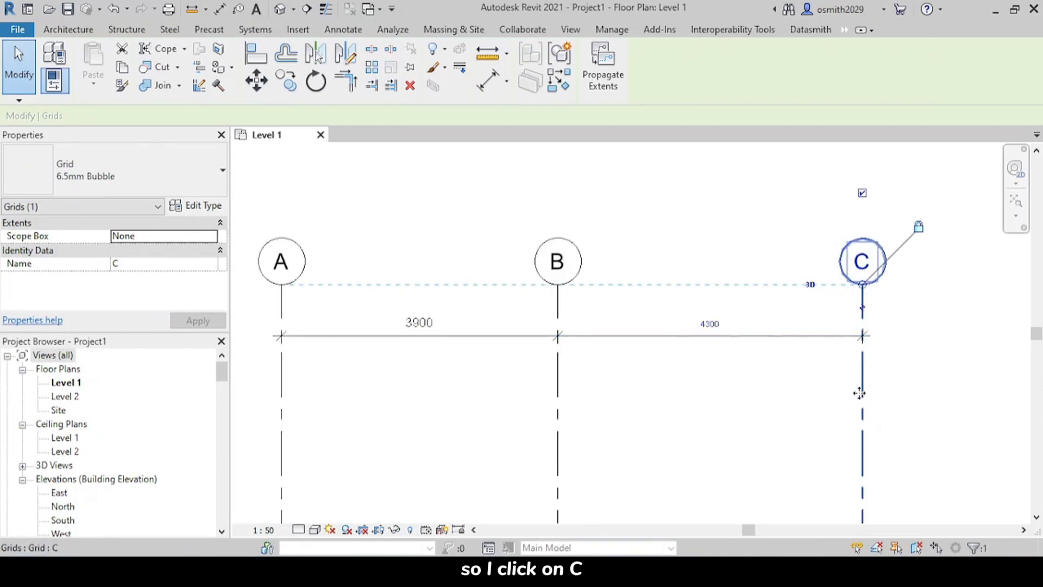
click(704, 323)
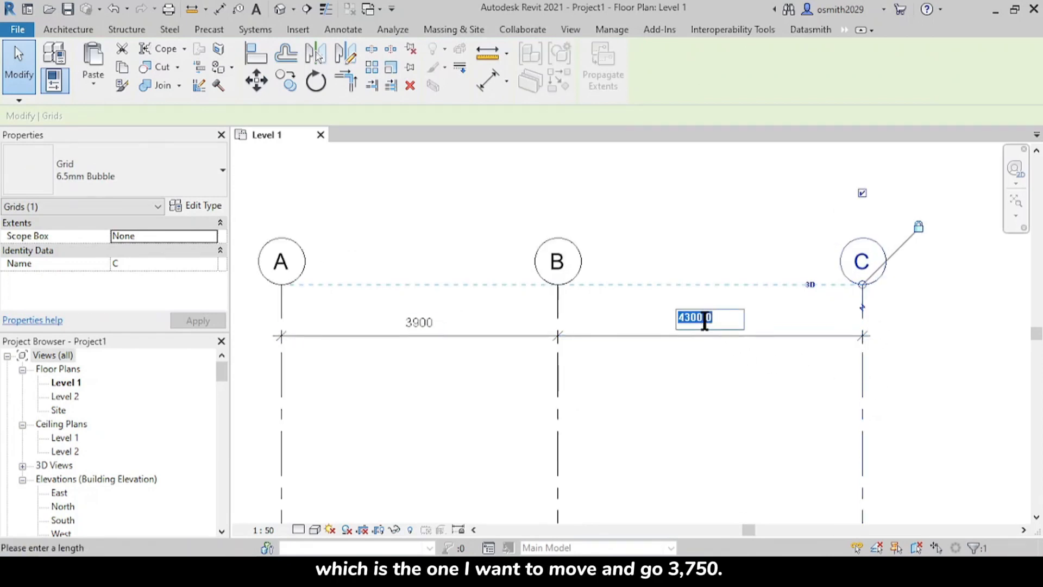
text(3750)
key(Return)
click(610, 207)
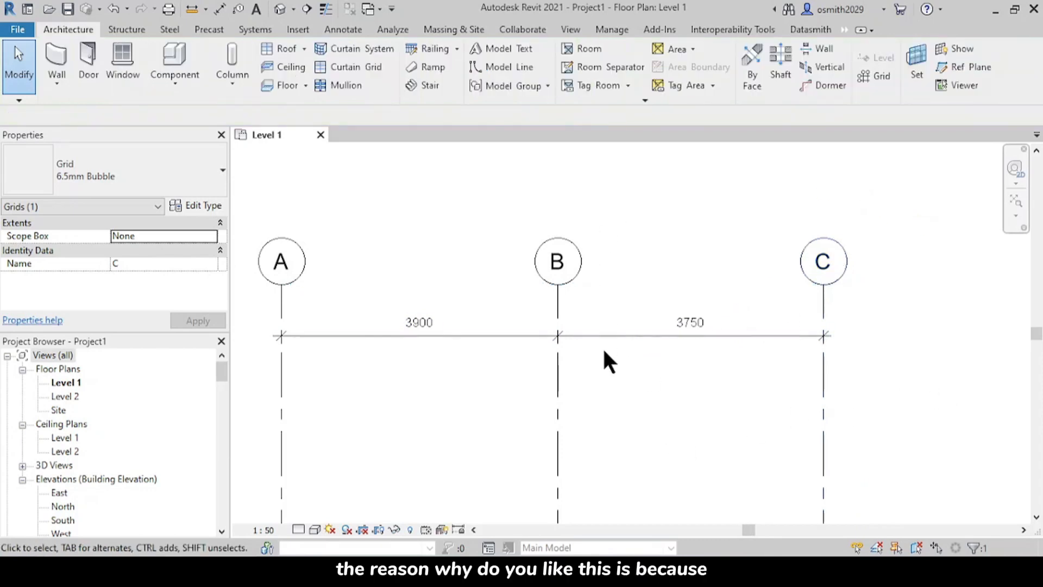
Step: Draw a horizontal grid line below the dimension string, crossing grids C, B and A from right to left with its bubble left of grid A
middle_drag(610, 360, 633, 379)
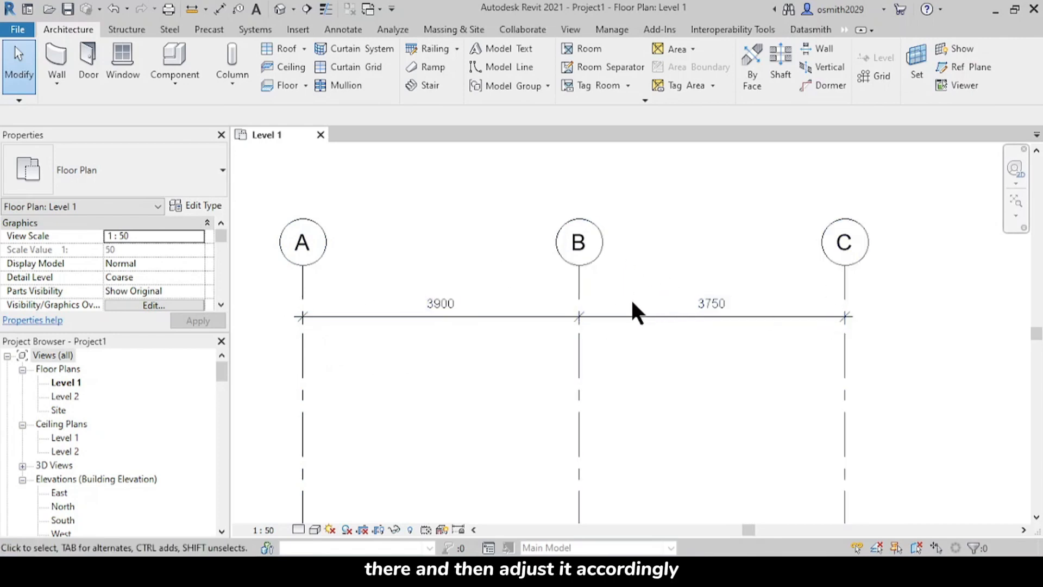
scroll(650, 345, down, 2)
scroll(653, 345, up, 2)
middle_drag(664, 379, 751, 279)
scroll(670, 347, down, 1)
scroll(666, 359, down, 2)
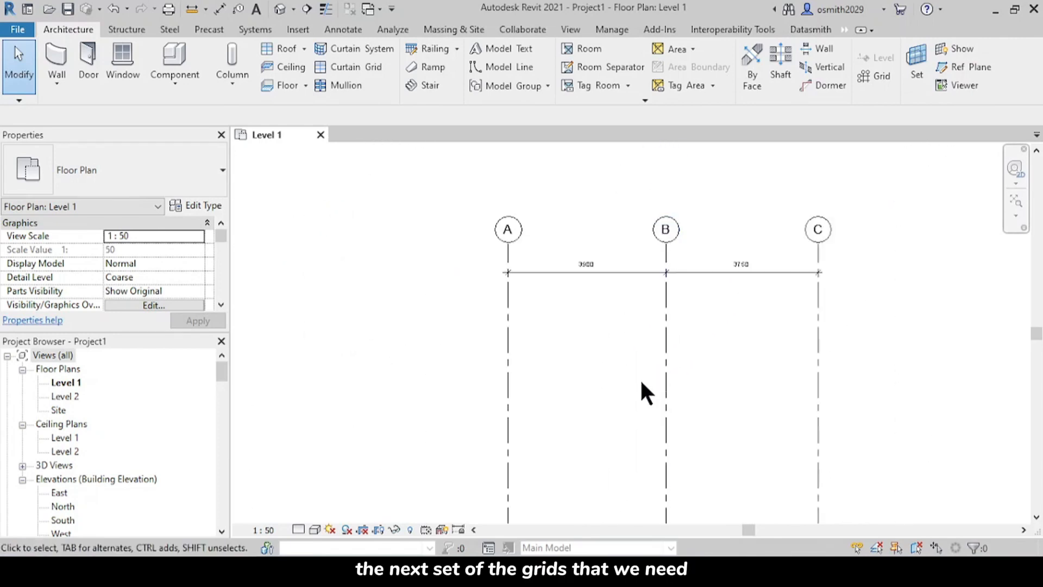
middle_drag(647, 391, 605, 407)
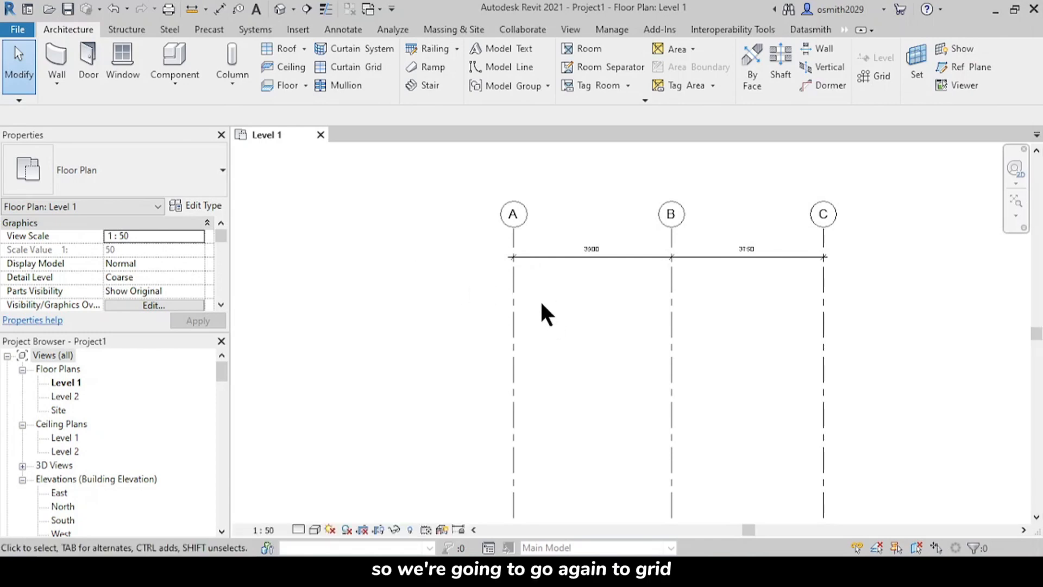
key(g)
key(r)
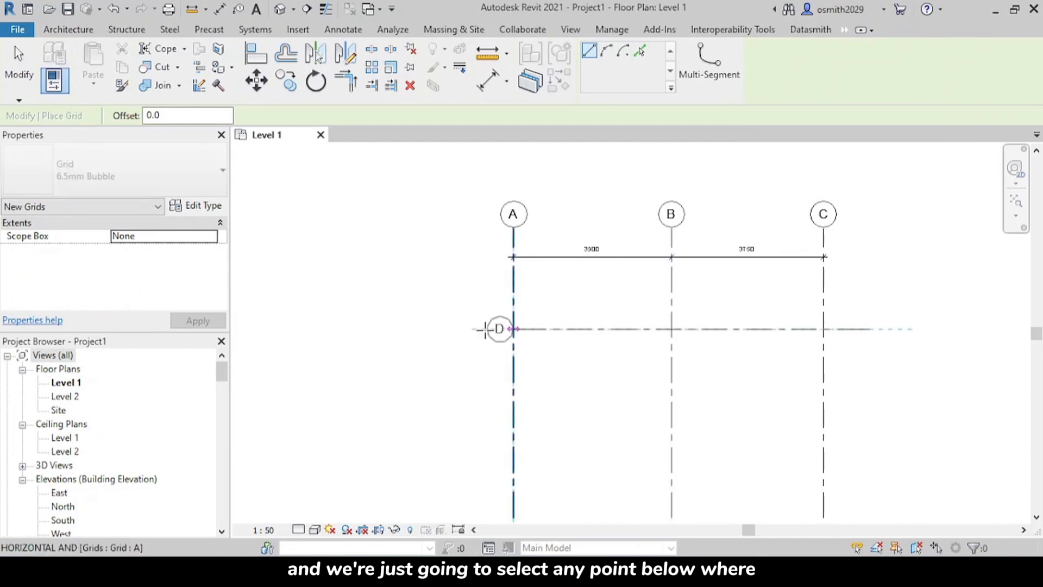
click(428, 330)
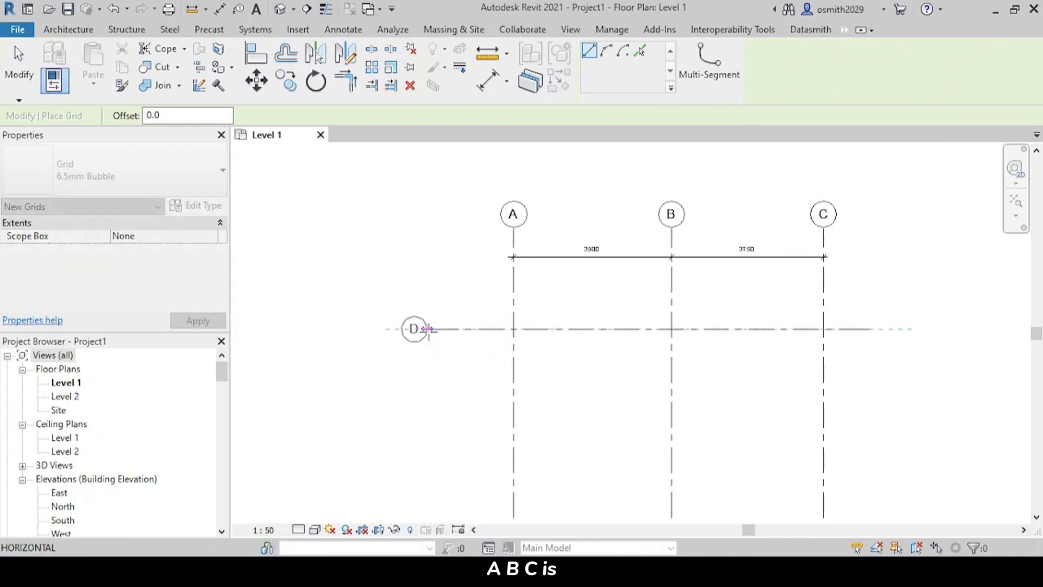
click(428, 330)
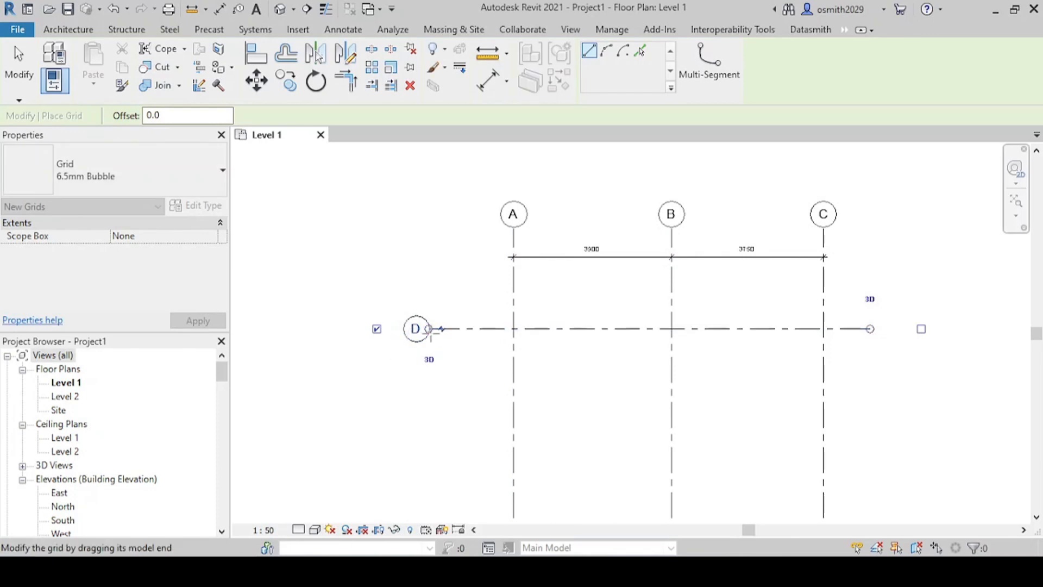
Step: Rename the new horizontal grid line's bubble as 1
scroll(416, 328, up, 3)
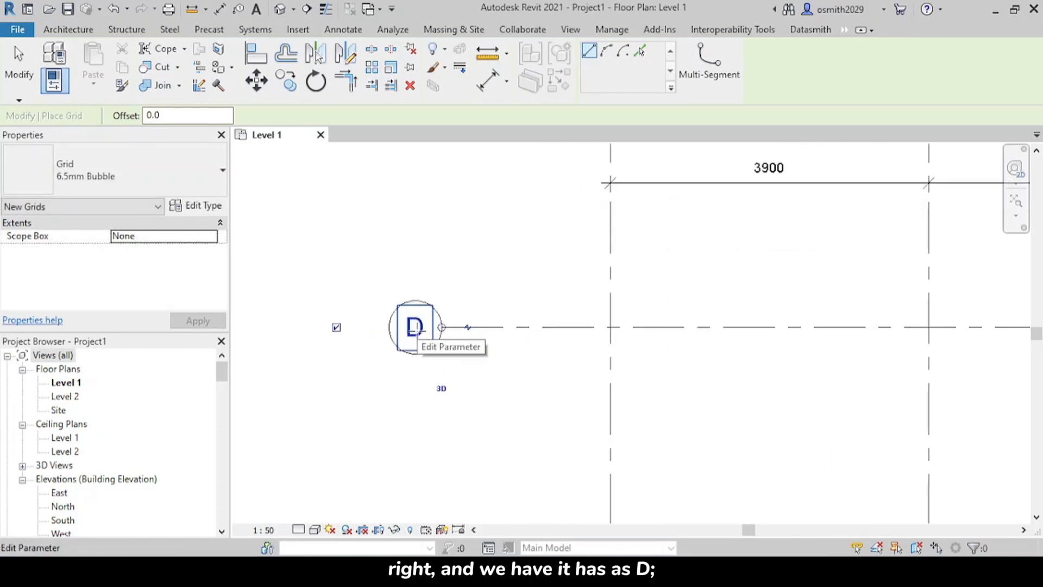
click(416, 327)
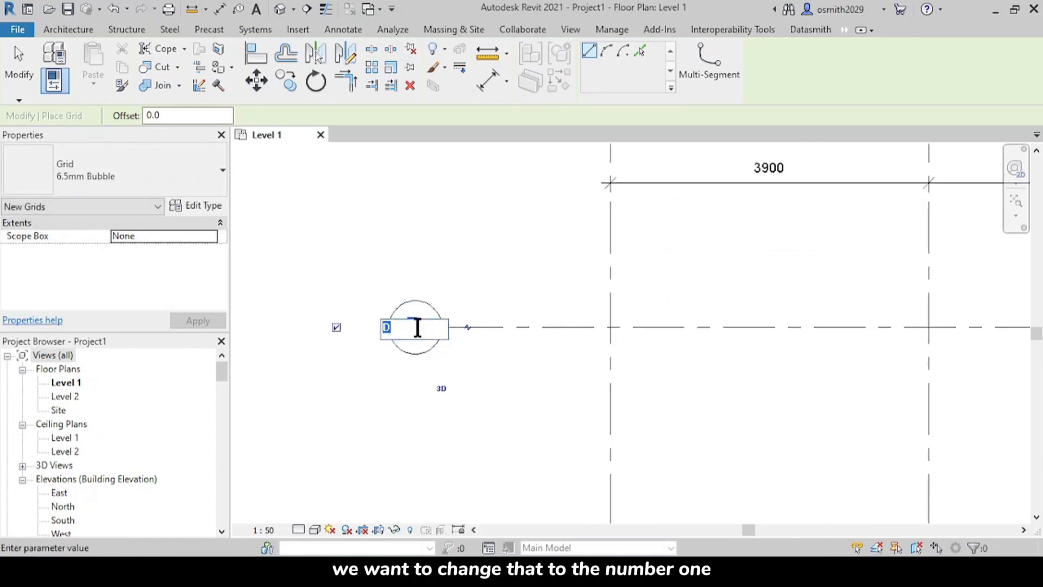
click(419, 237)
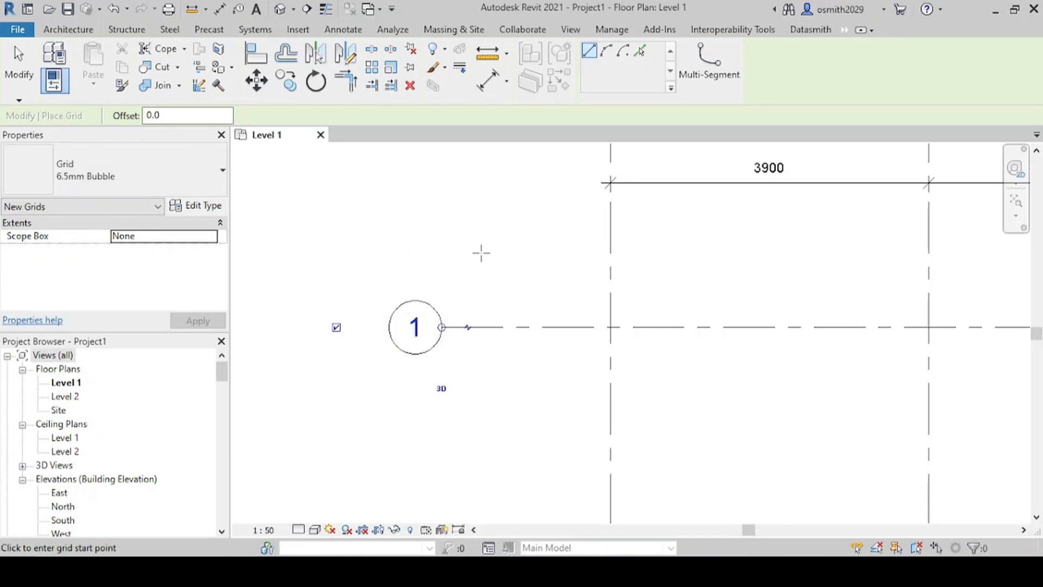
Step: Draw a second horizontal grid line about 1800 mm below grid 1, with both ends aligned to it
scroll(534, 338, down, 2)
middle_drag(565, 405, 519, 315)
middle_drag(849, 397, 758, 387)
scroll(758, 387, down, 1)
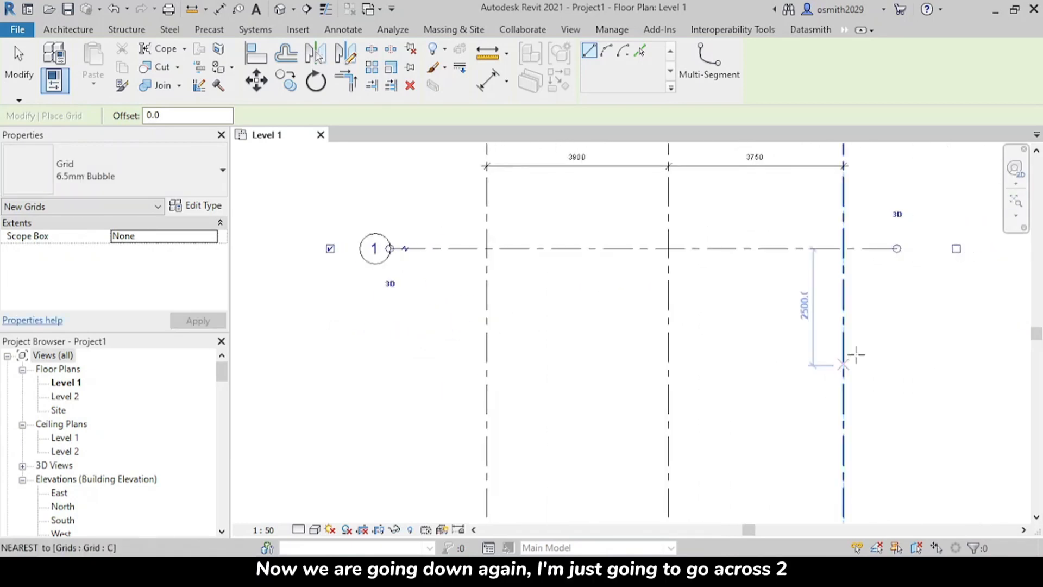
click(895, 332)
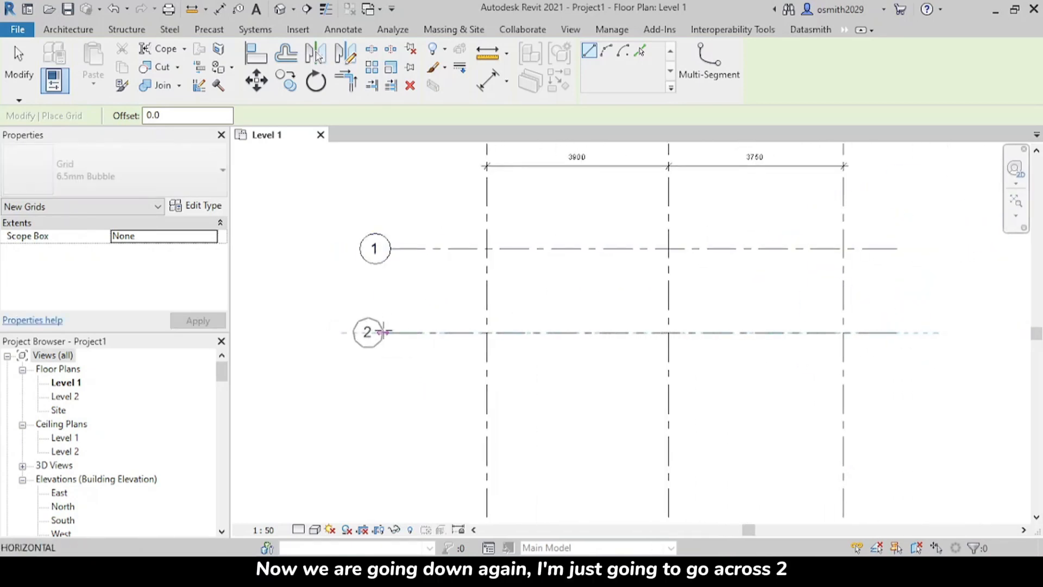
click(384, 332)
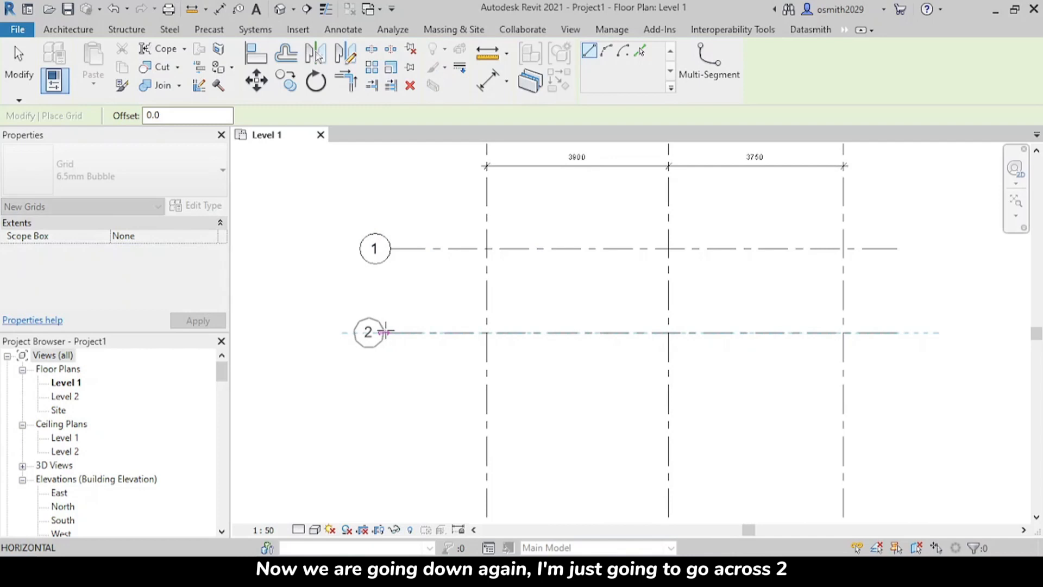
Step: Draw two more aligned horizontal grid lines, one about 2400 mm below grid 2 and the other about 1900 mm further down
click(896, 444)
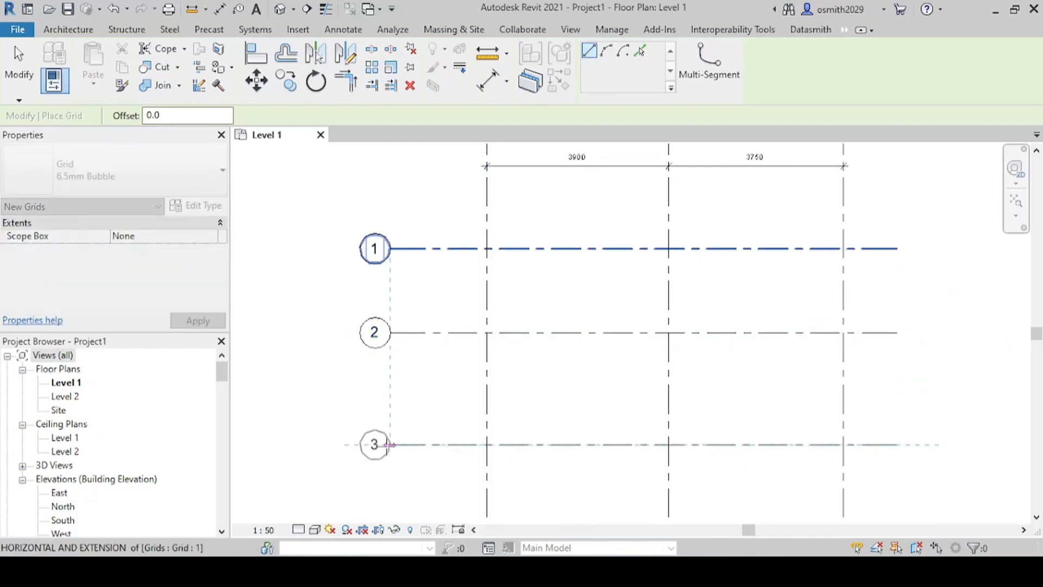
click(390, 445)
middle_drag(632, 448, 602, 350)
click(866, 433)
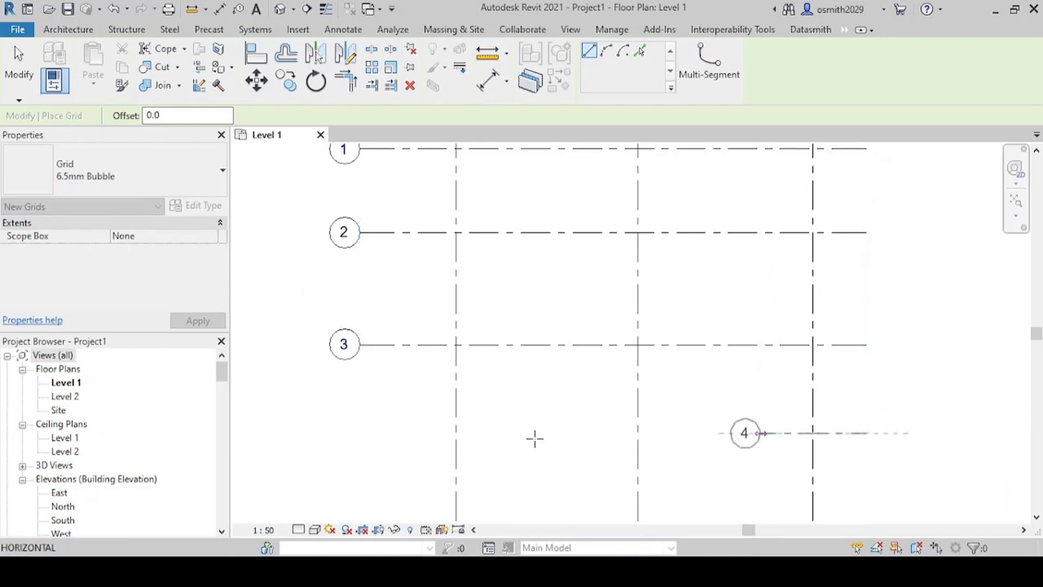
click(359, 433)
Step: Draw two more aligned horizontal grid lines, one about 2000 mm below grid 4 and the other about 2100 mm further down
middle_drag(674, 467, 695, 331)
click(928, 384)
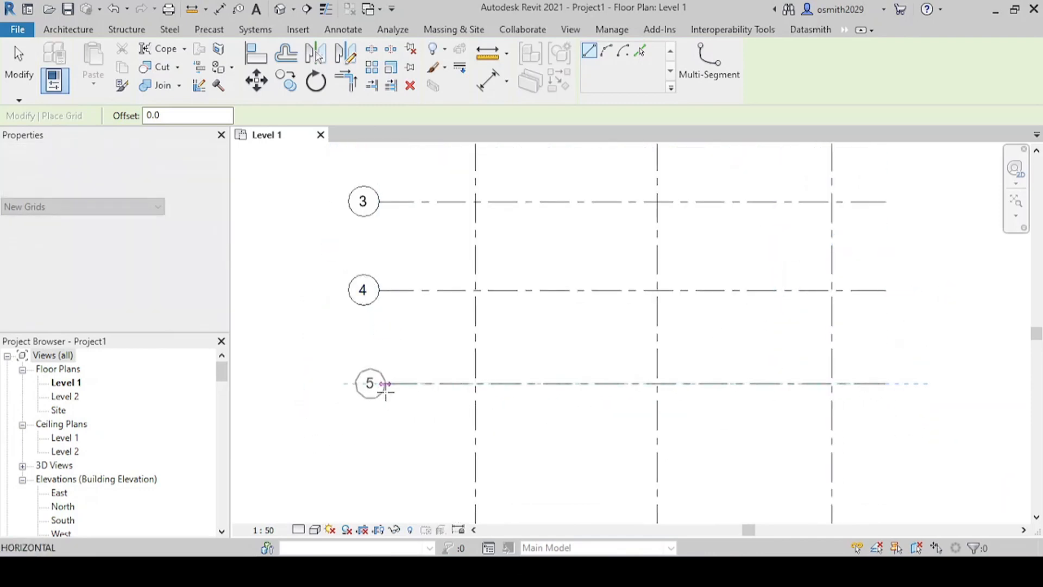
click(383, 384)
click(886, 481)
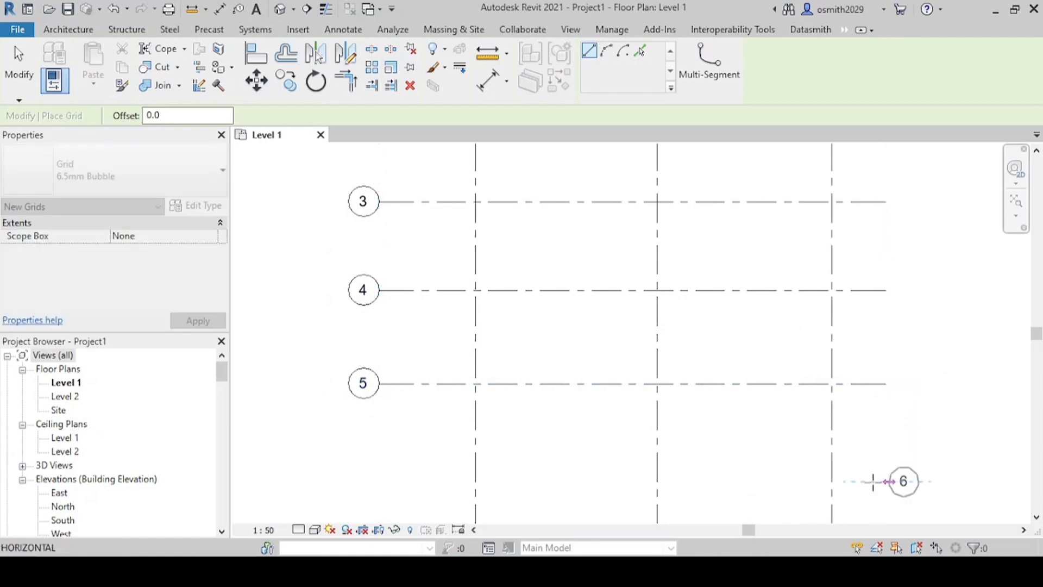
click(371, 481)
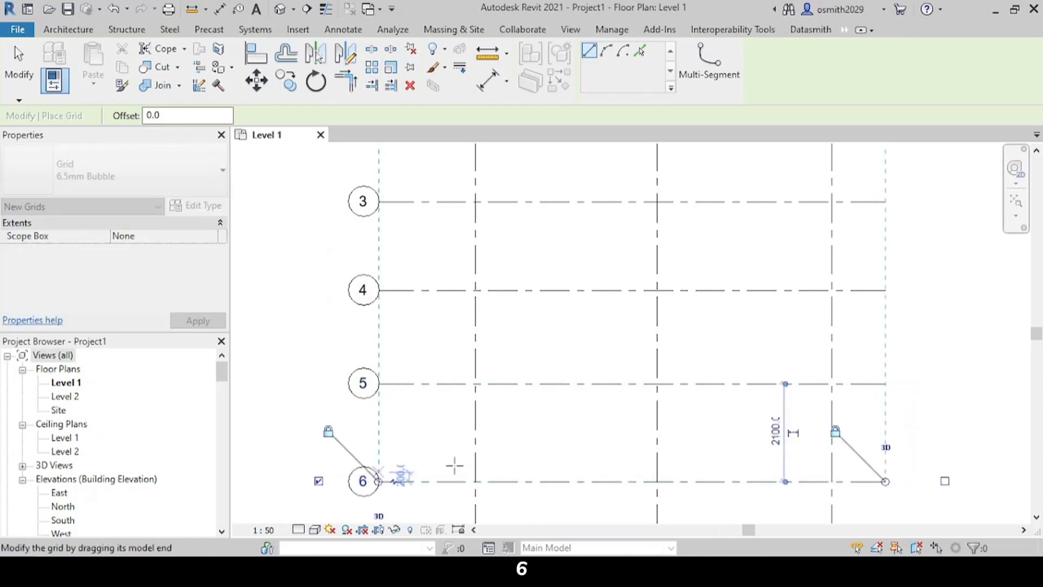
Step: Draw a seventh horizontal grid line about 2200 mm below grid 6, aligned with the other grids' ends
middle_drag(594, 372, 594, 237)
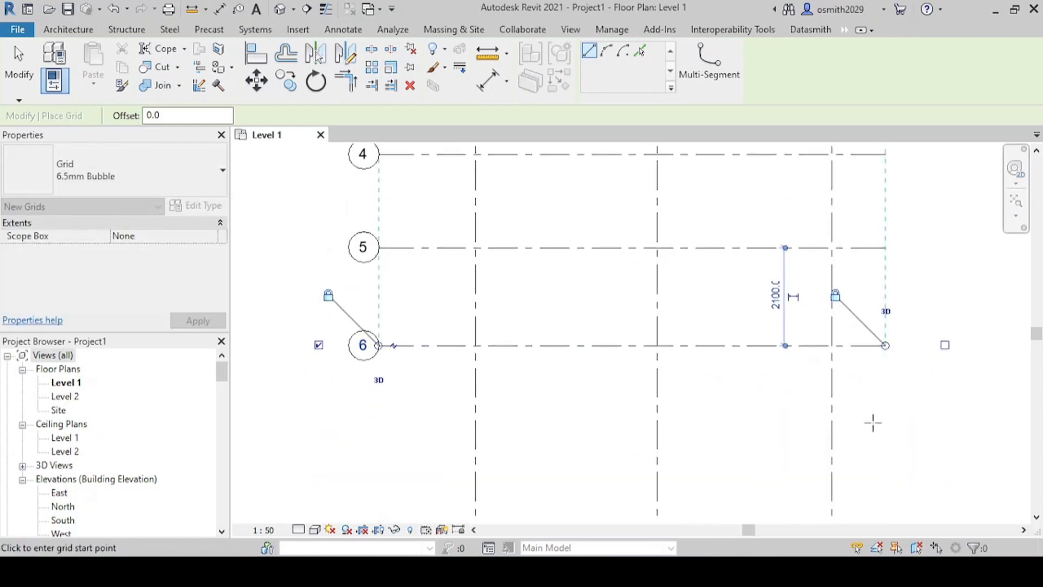
click(886, 446)
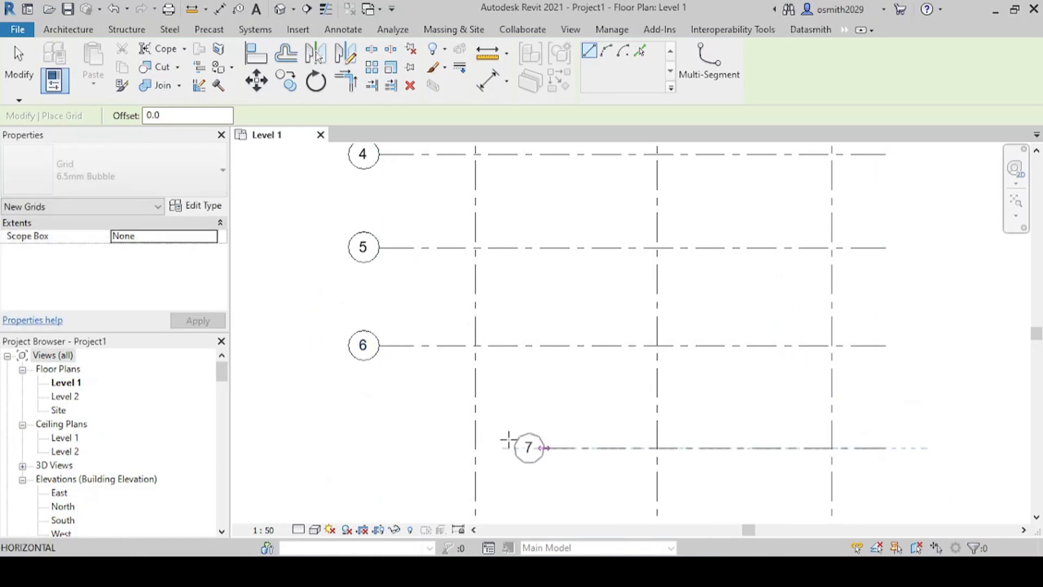
click(379, 448)
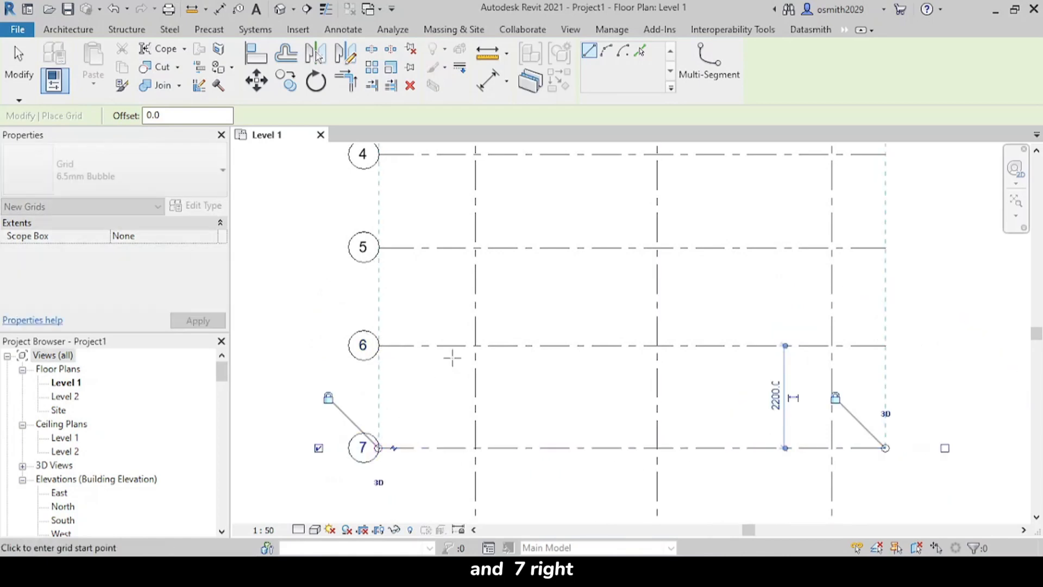
Step: Dimension the horizontal grids 1 to 7 with one continuous aligned dimension string placed between the grid bubbles and grid A
scroll(486, 444, down, 1)
middle_drag(486, 445, 505, 554)
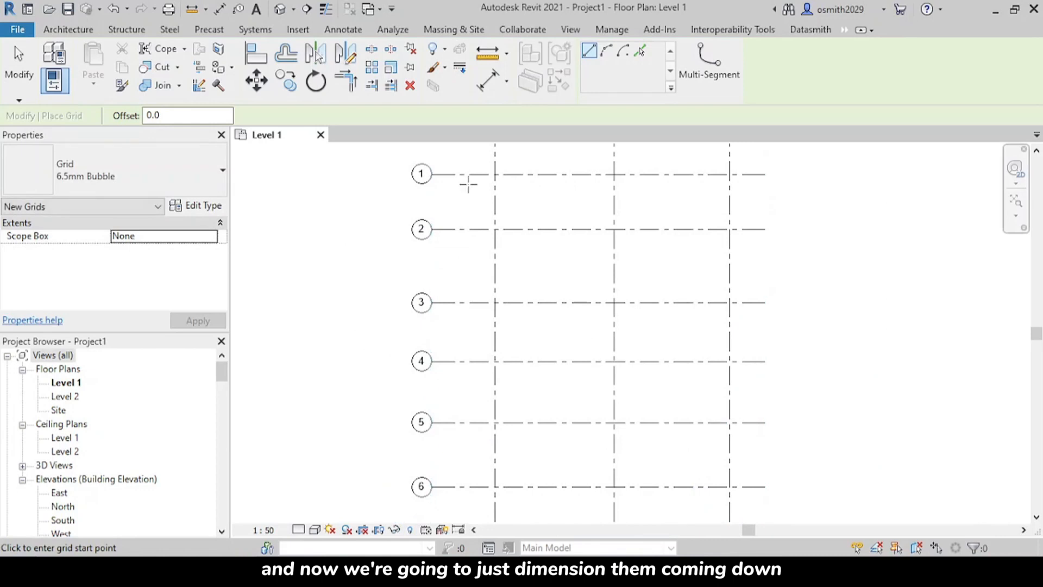
click(220, 8)
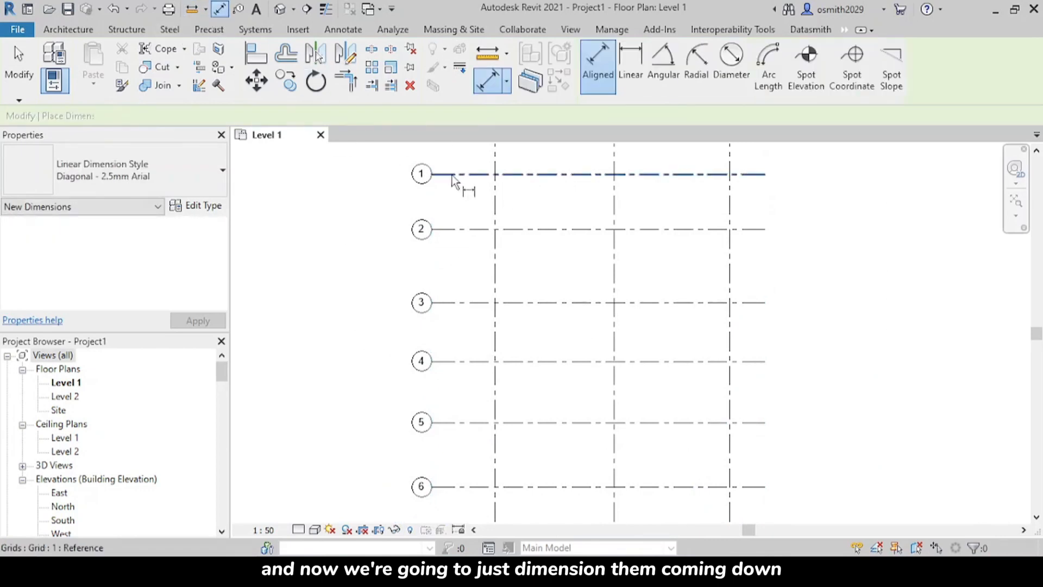
click(463, 174)
click(463, 229)
click(464, 303)
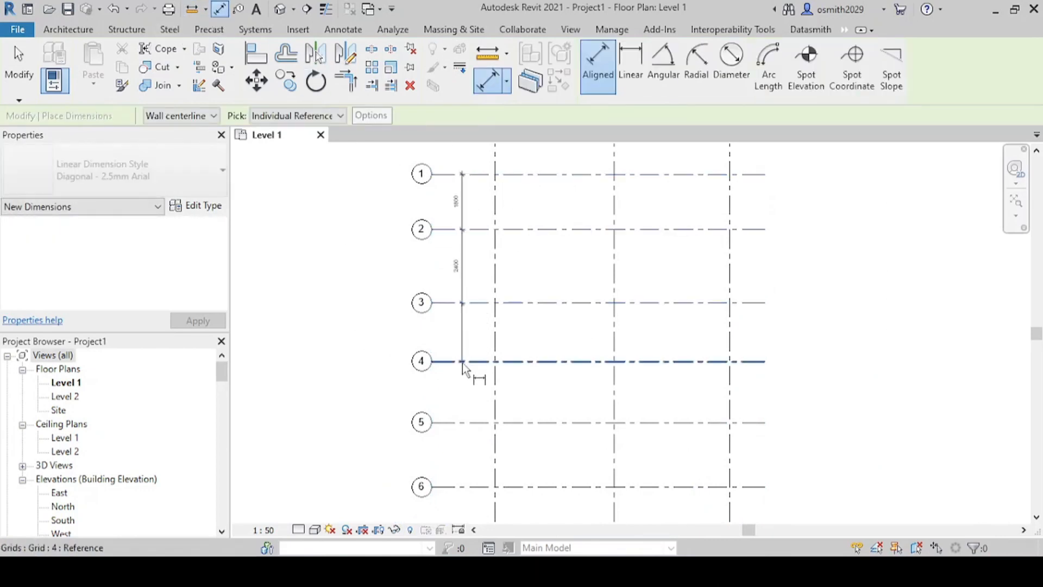
click(464, 361)
click(465, 423)
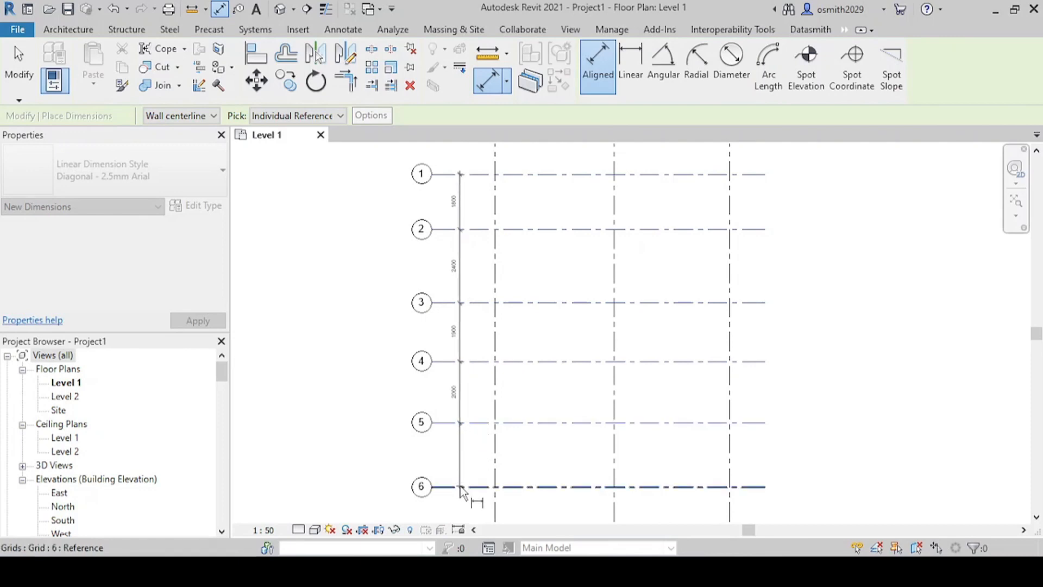
click(466, 487)
middle_drag(466, 487, 480, 333)
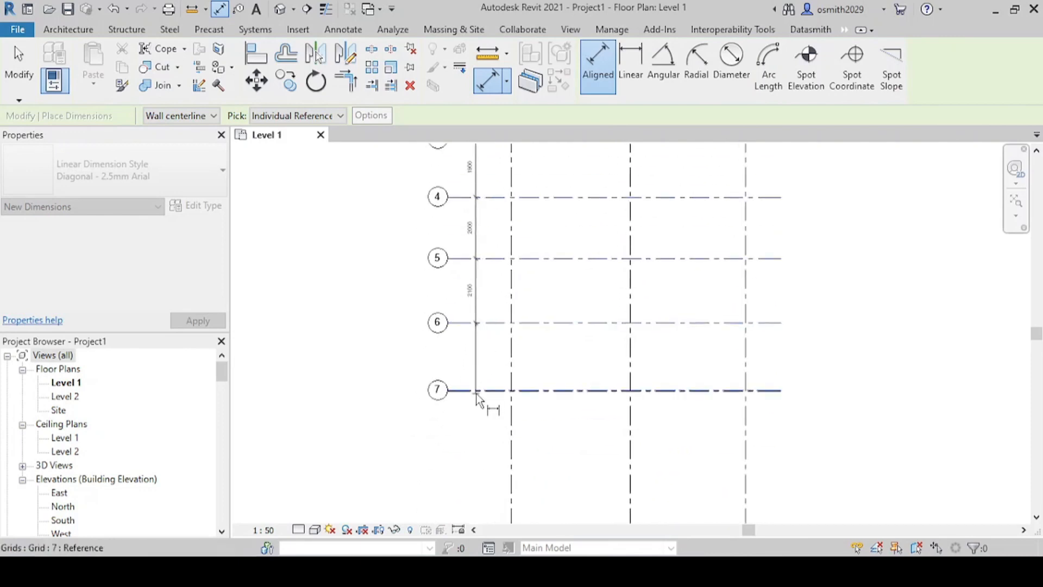
click(477, 392)
click(481, 356)
scroll(486, 304, down, 1)
middle_drag(495, 370, 488, 481)
scroll(489, 479, down, 1)
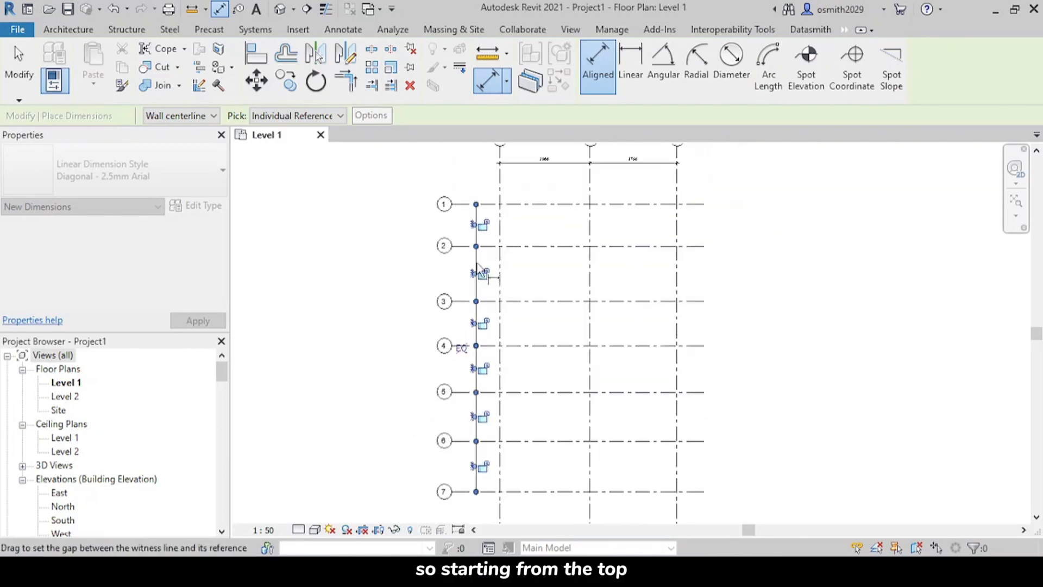
scroll(486, 235, up, 1)
scroll(487, 223, up, 2)
middle_drag(495, 252, 513, 332)
key(Escape)
Step: Move grid 2 by setting its spacing from grid 1 to 1950 mm
scroll(463, 272, up, 3)
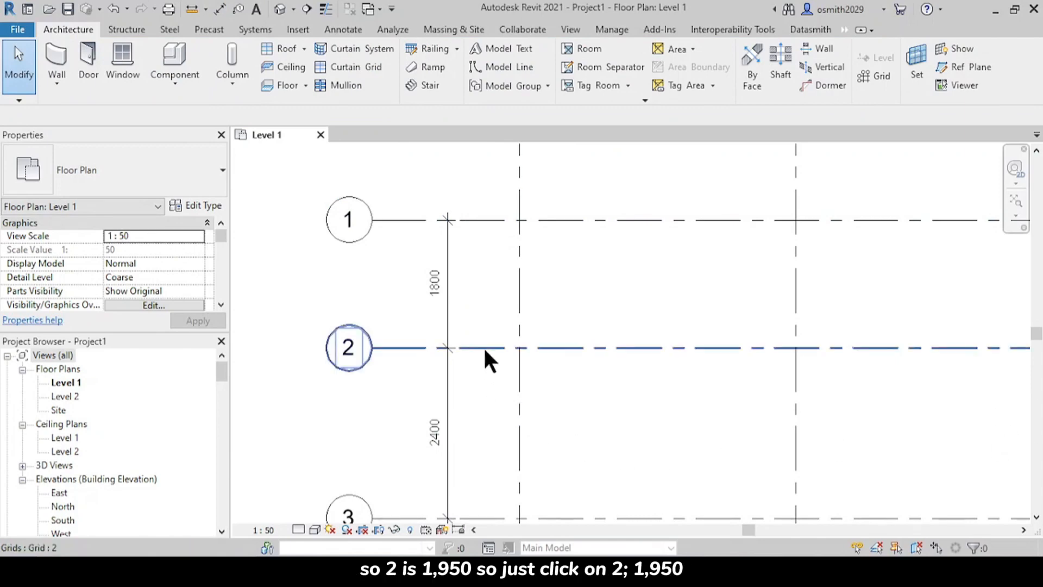
click(468, 346)
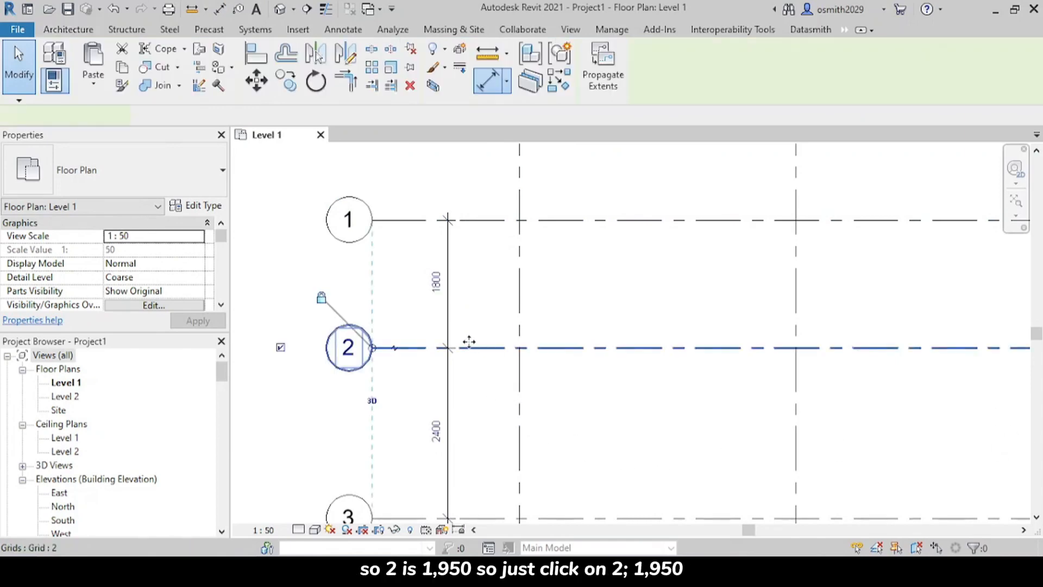
click(437, 282)
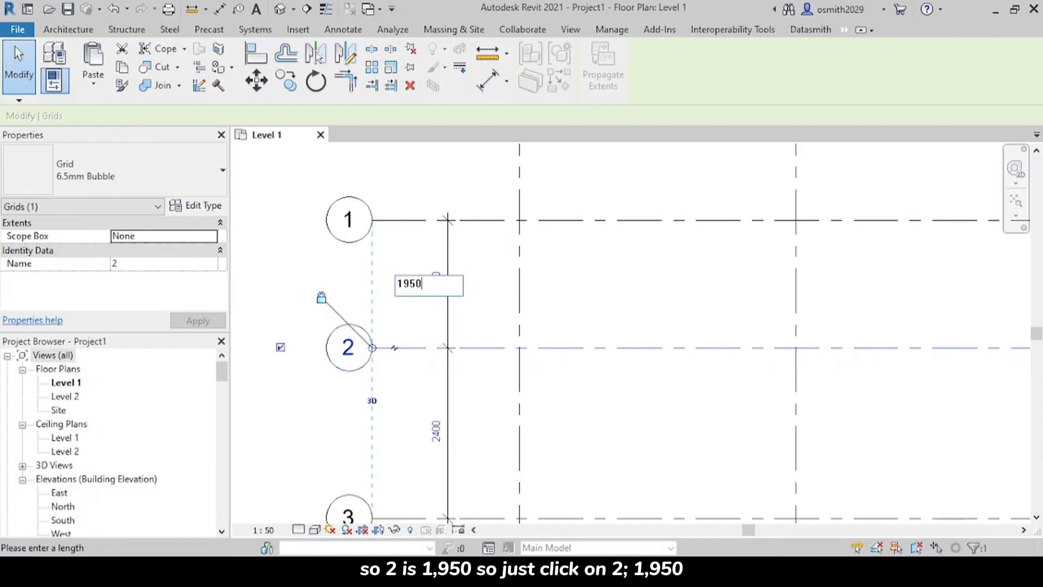
key(Return)
Step: Move grid 3 by setting its spacing from grid 2 to 5550 mm
middle_drag(508, 375, 477, 309)
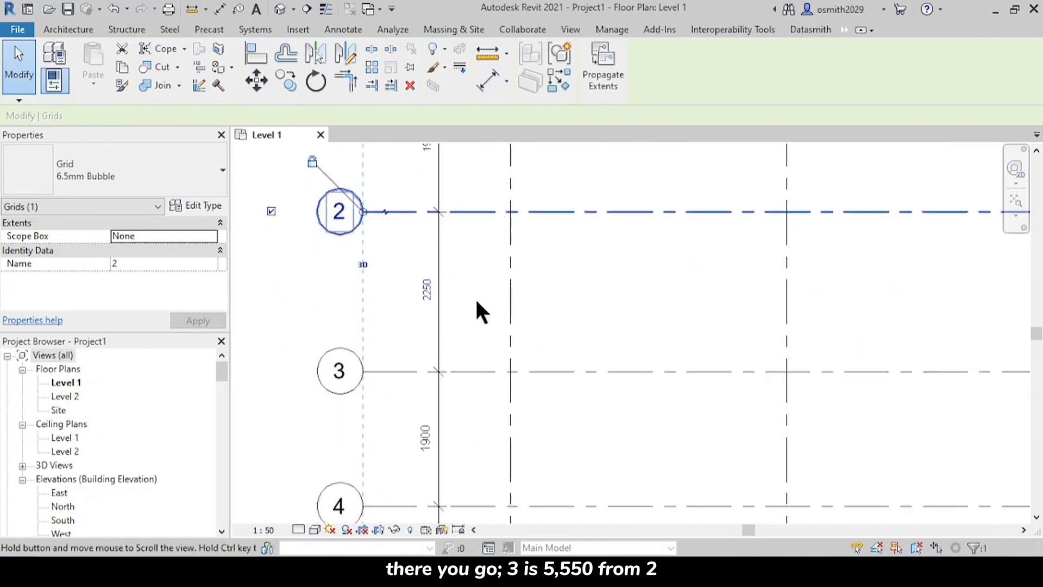
click(465, 373)
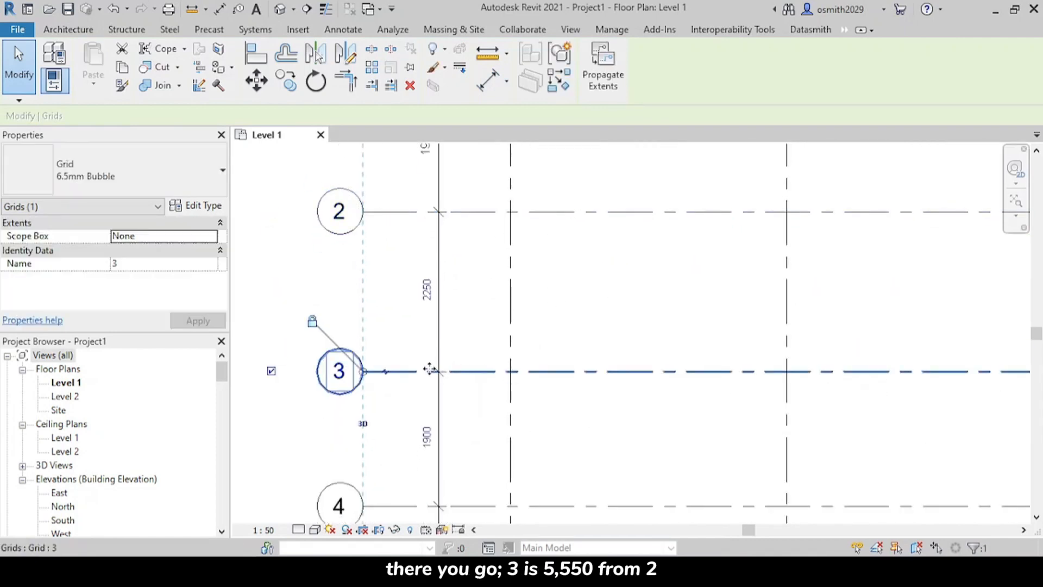
click(423, 288)
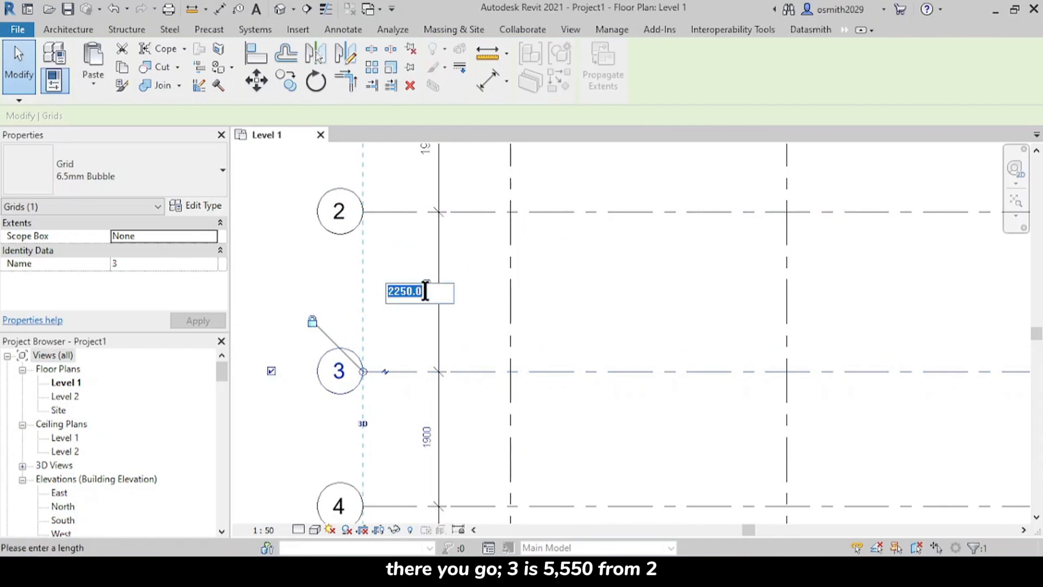
text(5550)
key(Return)
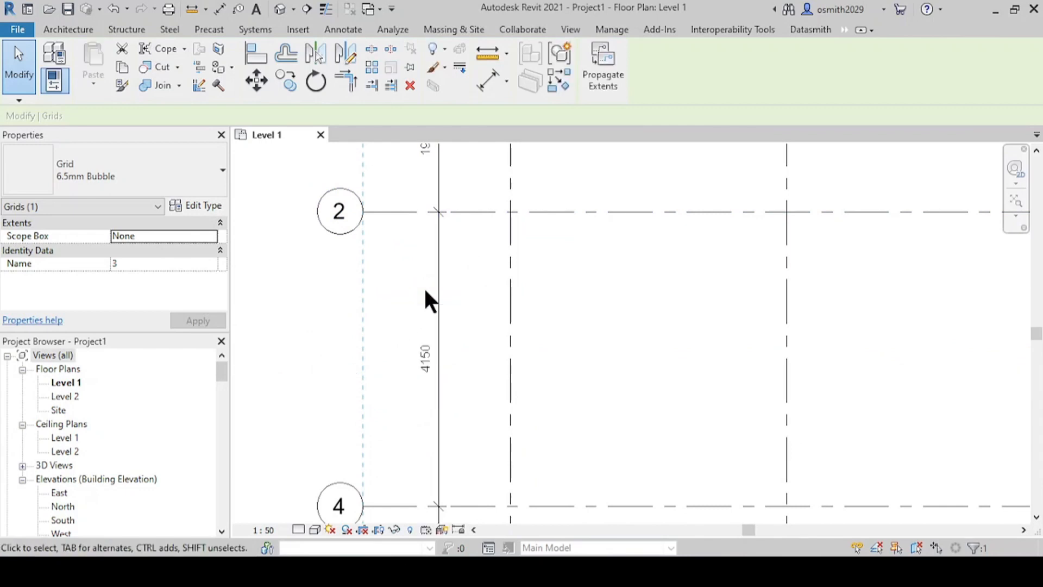
Step: Move grids 4, 5, 6 and 7 down together so that grid 4 lies about 1830 mm below grid 3
scroll(484, 265, down, 2)
middle_drag(487, 259, 492, 175)
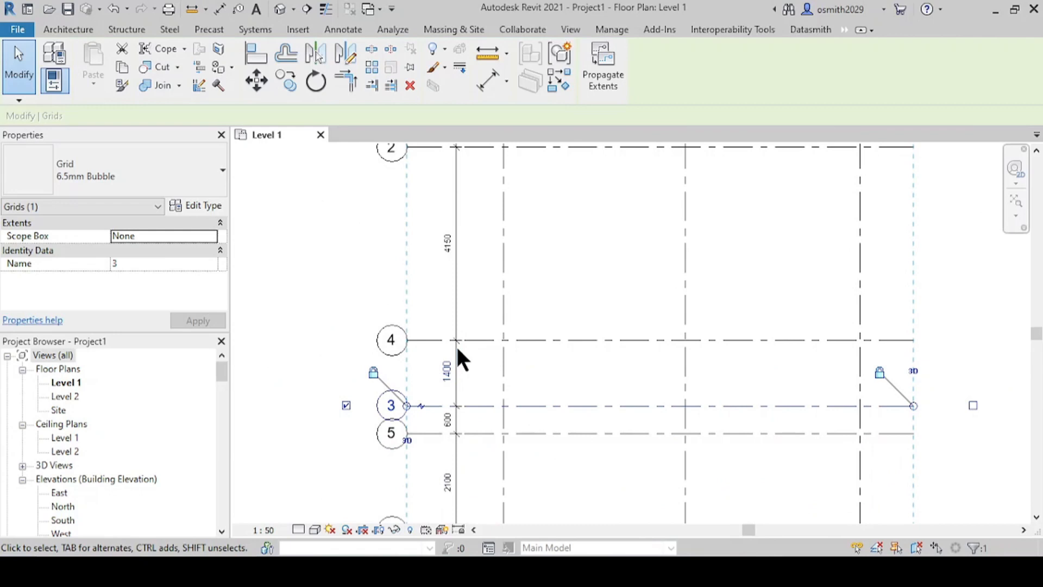
click(491, 339)
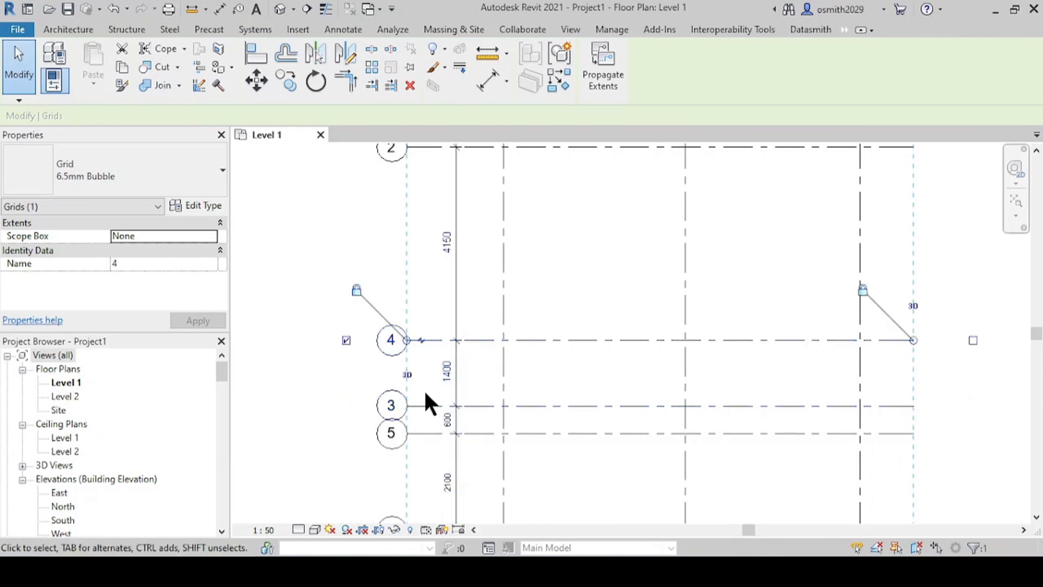
scroll(425, 393, up, 2)
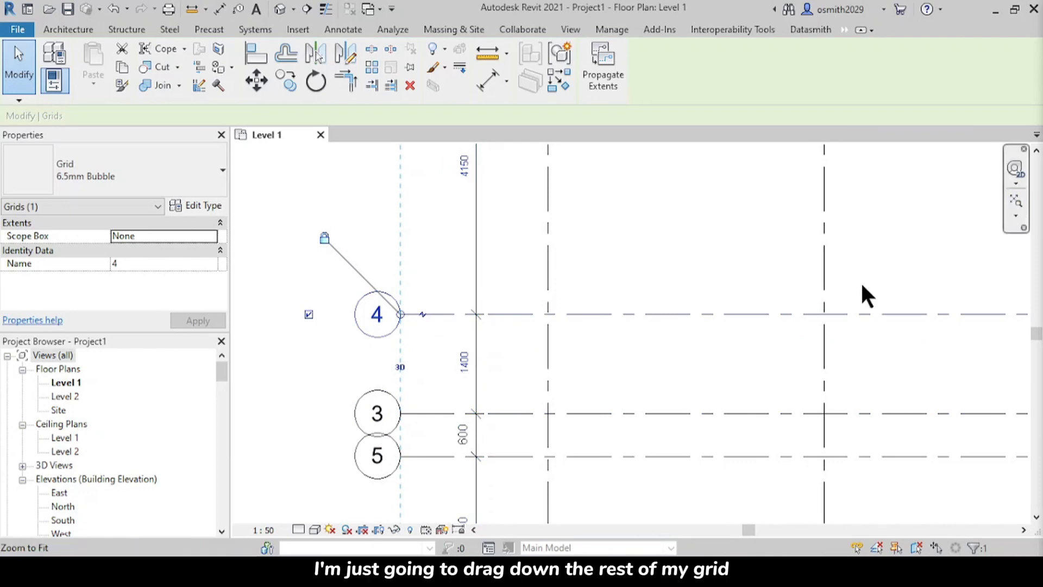
scroll(624, 377, down, 3)
middle_drag(589, 388, 551, 257)
scroll(519, 386, down, 1)
middle_drag(520, 386, 485, 367)
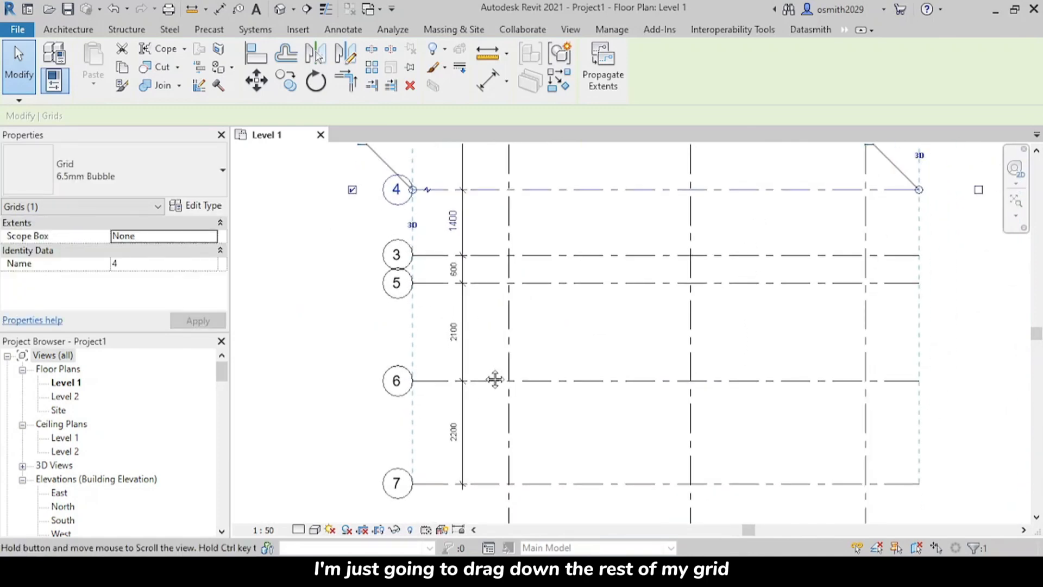
click(485, 483)
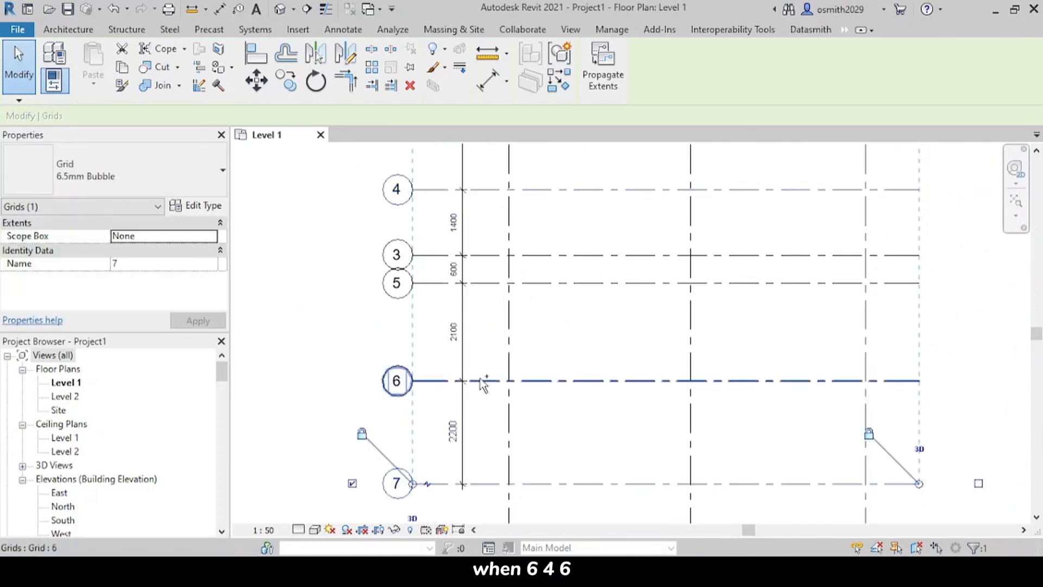
ctrl+click(482, 380)
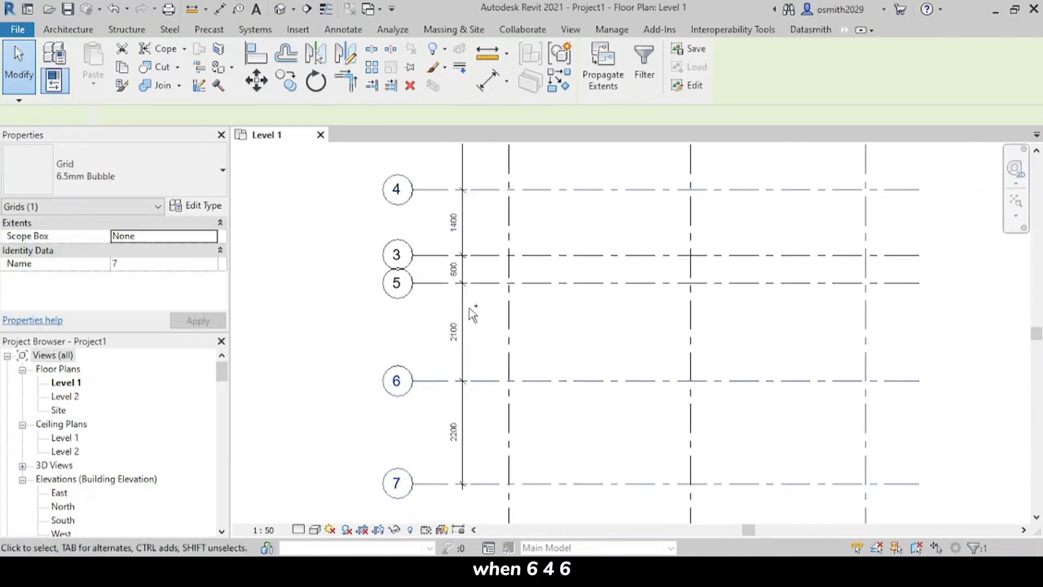
ctrl+click(481, 191)
ctrl+click(493, 283)
scroll(495, 350, down, 1)
middle_drag(494, 350, 470, 308)
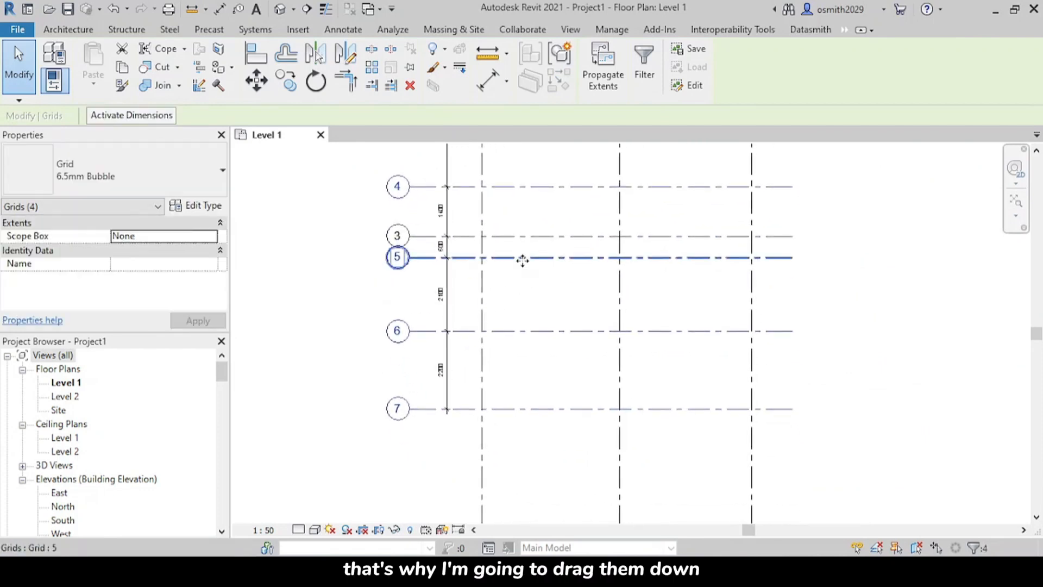
drag(523, 260, 521, 373)
click(876, 332)
Step: Set the spacing between grids 3 and 4 to 2100 mm by moving grid 4
scroll(478, 290, up, 2)
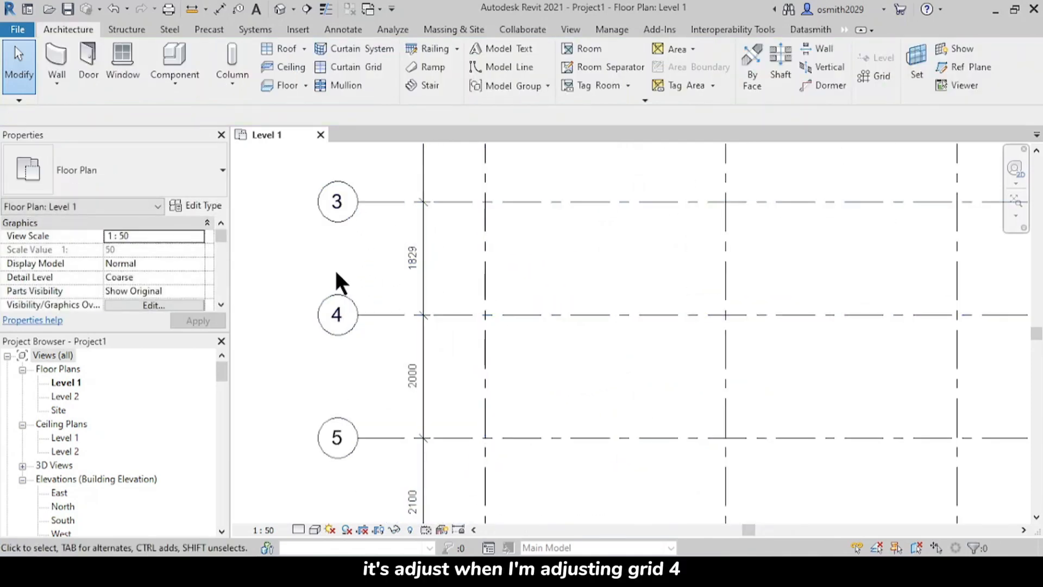
middle_drag(438, 337, 440, 372)
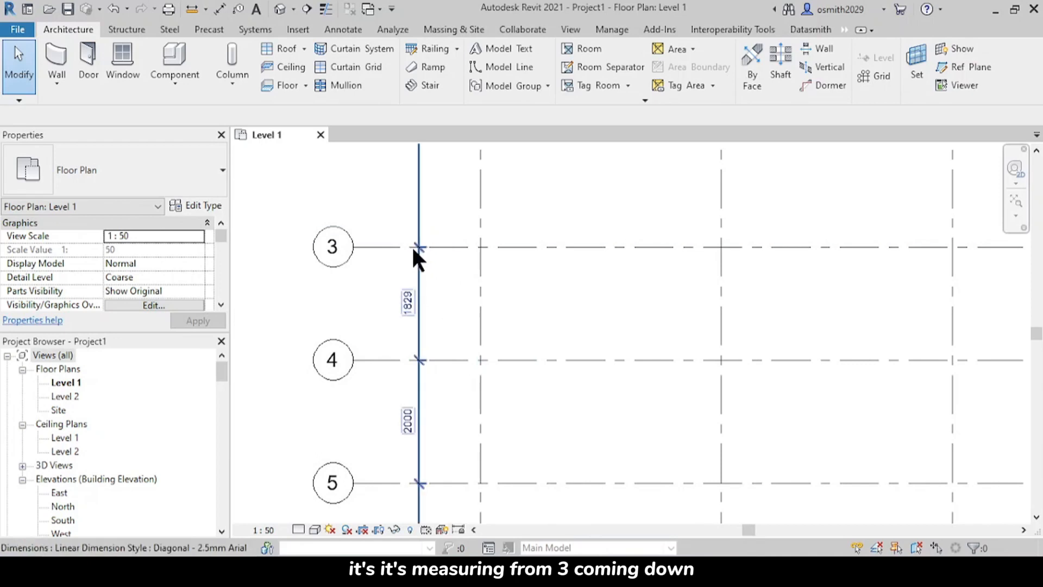
middle_drag(431, 361, 442, 439)
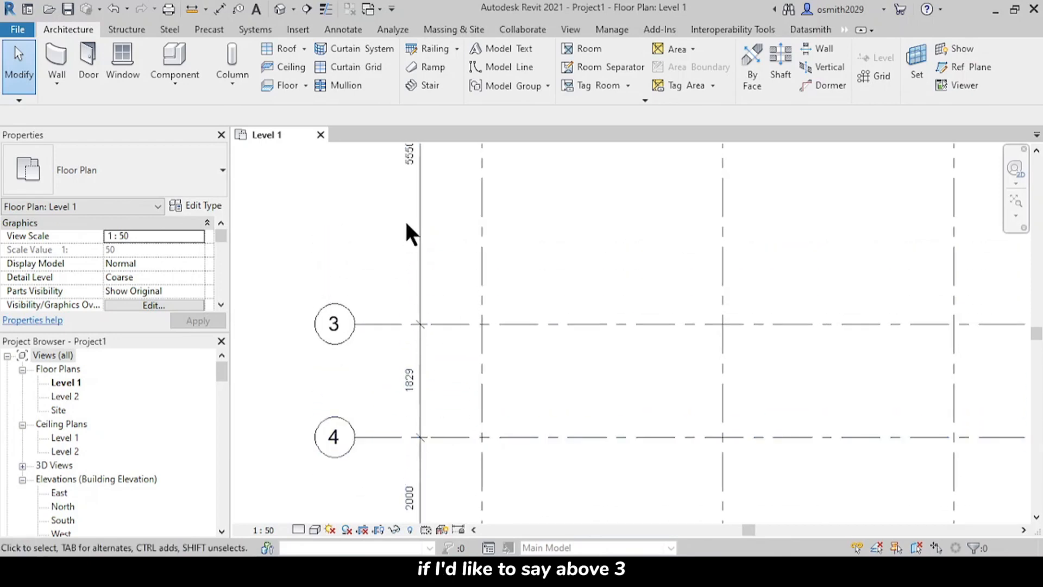
middle_drag(422, 255, 442, 455)
middle_drag(433, 394, 416, 228)
middle_drag(412, 408, 422, 244)
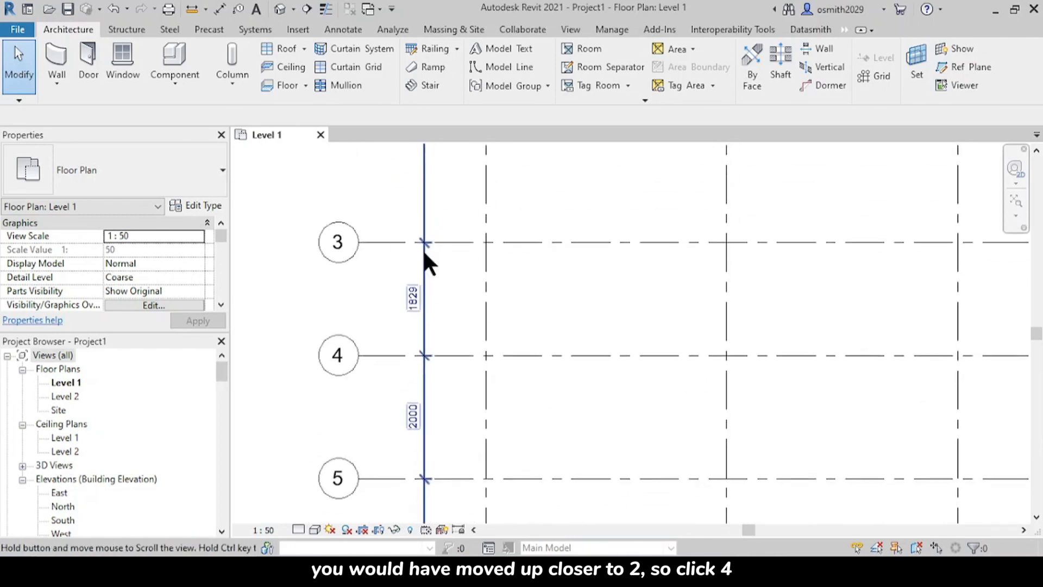
click(471, 352)
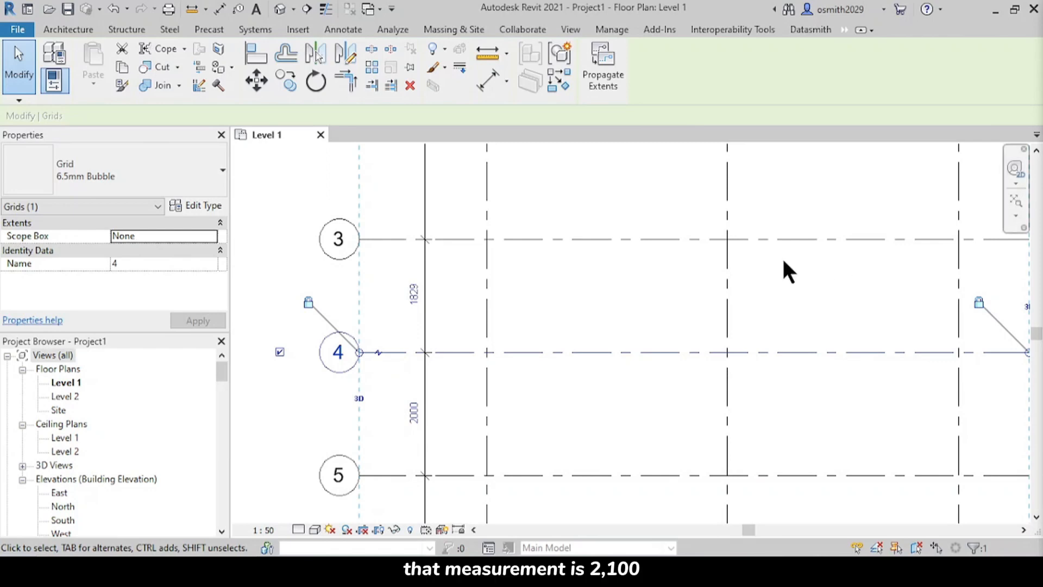
click(414, 289)
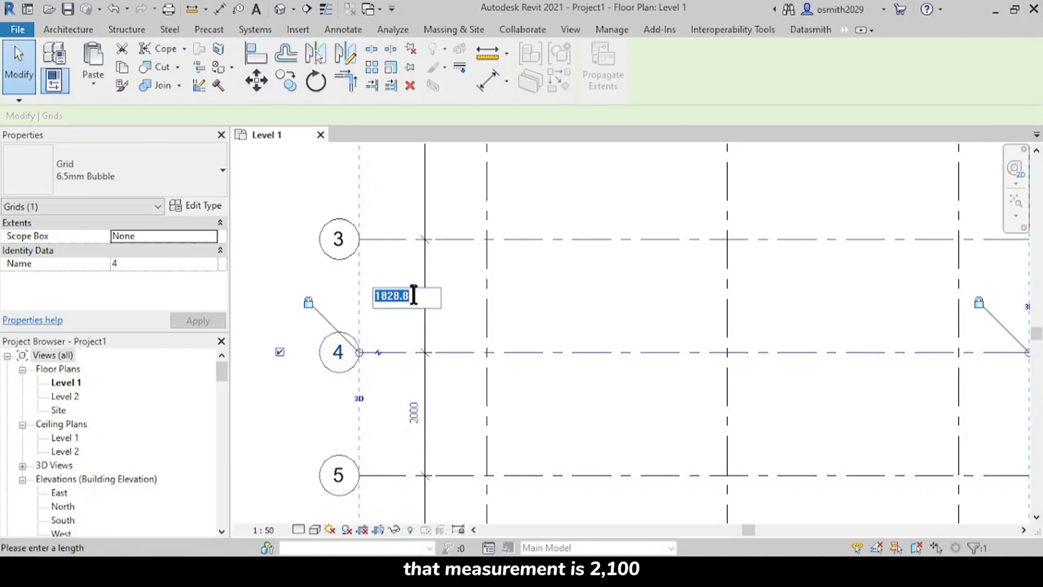
key(Return)
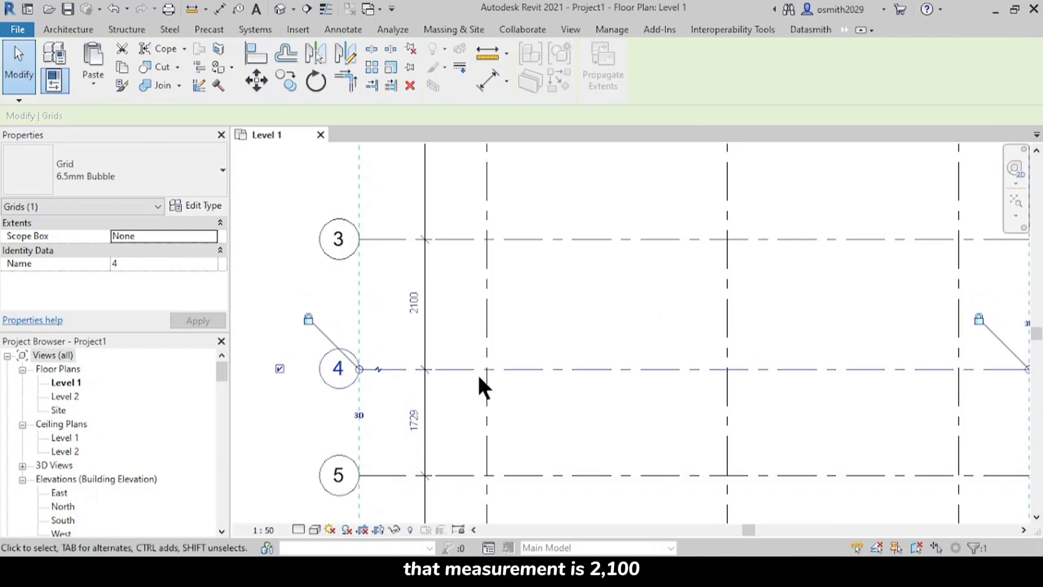
Step: Change the spacing between grids 3 and 4 to 2550 mm with grid 4 selected
middle_drag(477, 384, 508, 267)
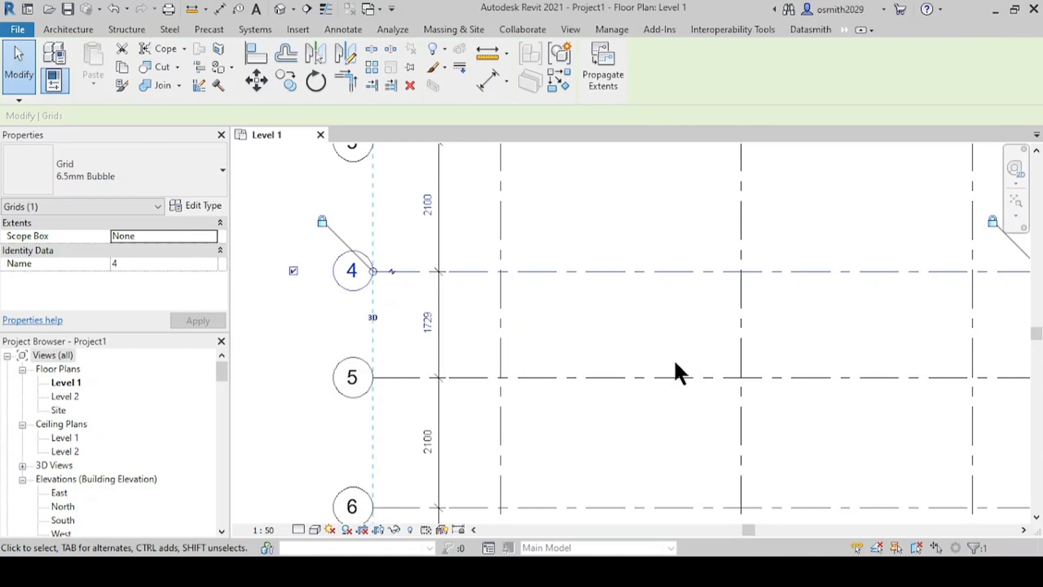
middle_drag(523, 310, 524, 387)
click(420, 284)
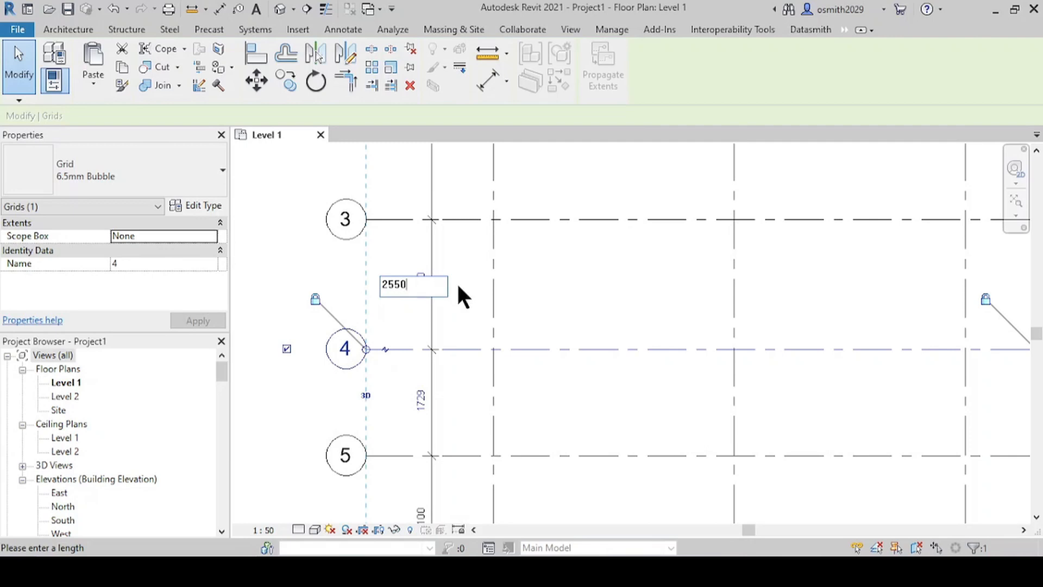
key(Return)
Step: Move grid 5 by setting its spacing from grid 4 to 2100 mm
middle_drag(517, 370, 514, 251)
click(453, 338)
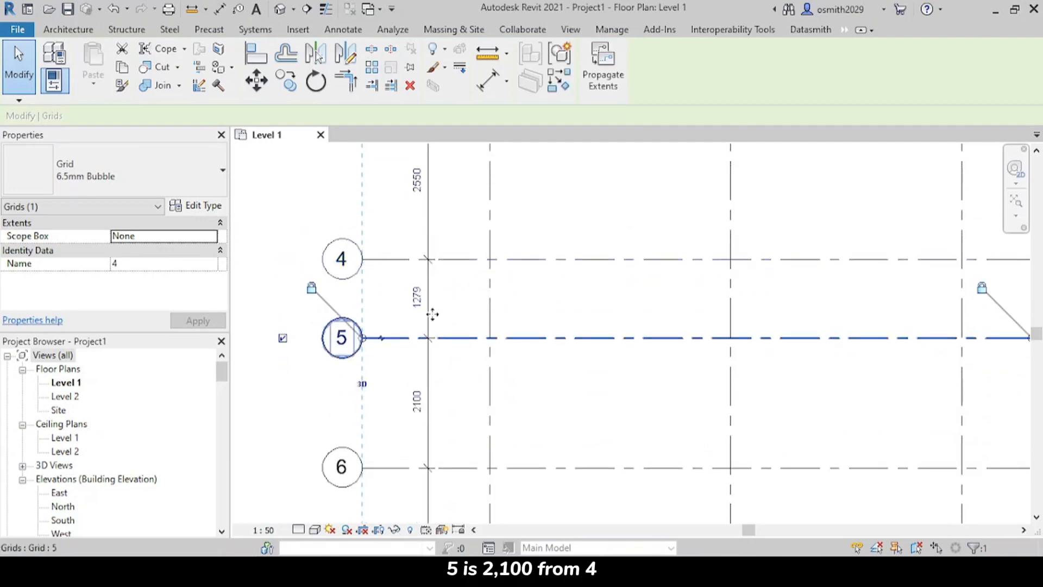
click(418, 297)
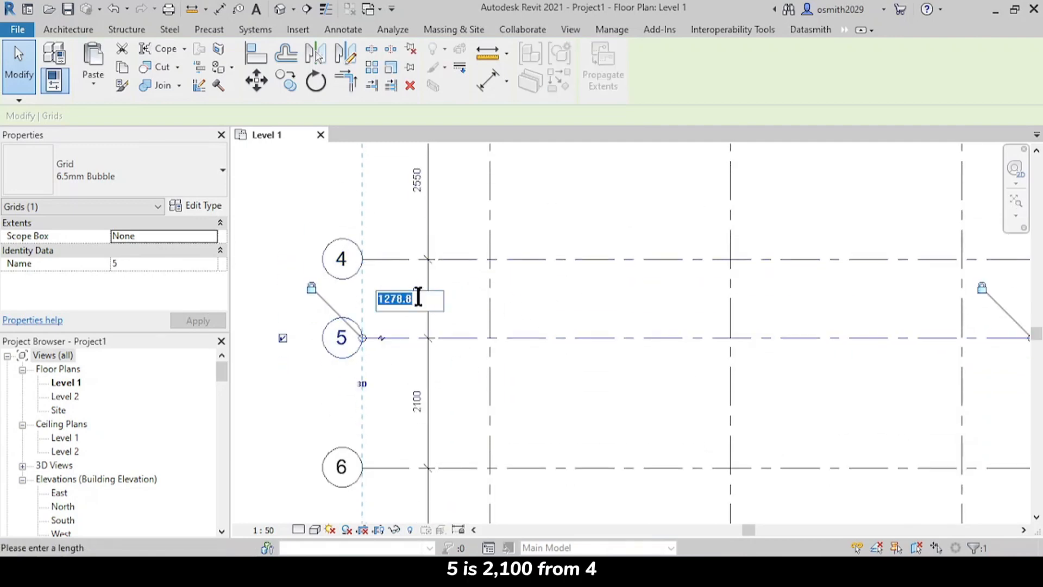
text(2100)
key(Return)
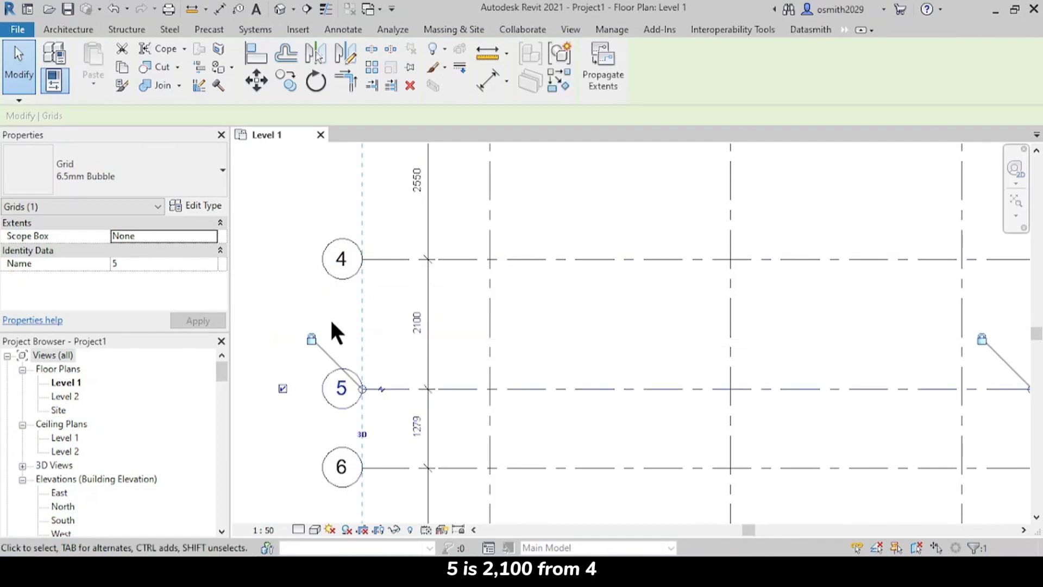
Step: Move grid 6 by setting its spacing from grid 5 to 2250 mm
middle_drag(467, 383, 459, 272)
click(452, 352)
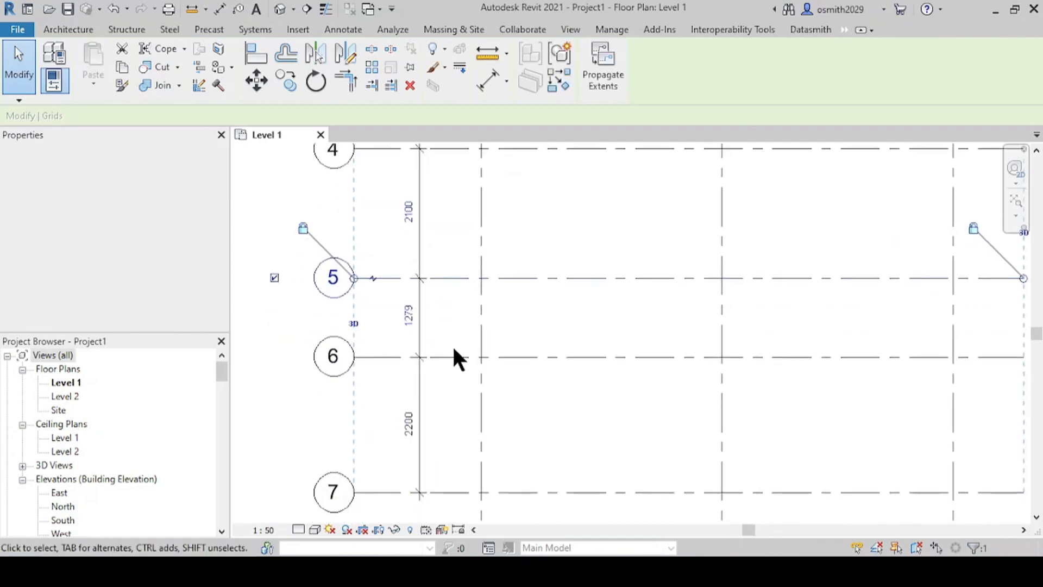
click(408, 315)
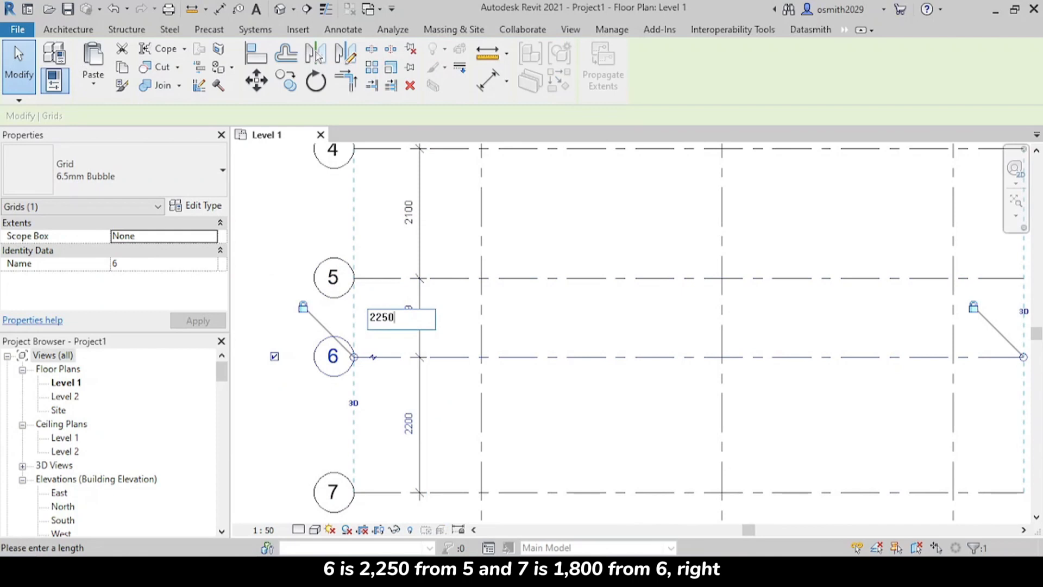
key(Return)
Step: Move grid 7 by setting its spacing from grid 6 to 1800 mm
middle_drag(450, 414, 459, 334)
click(452, 429)
click(409, 391)
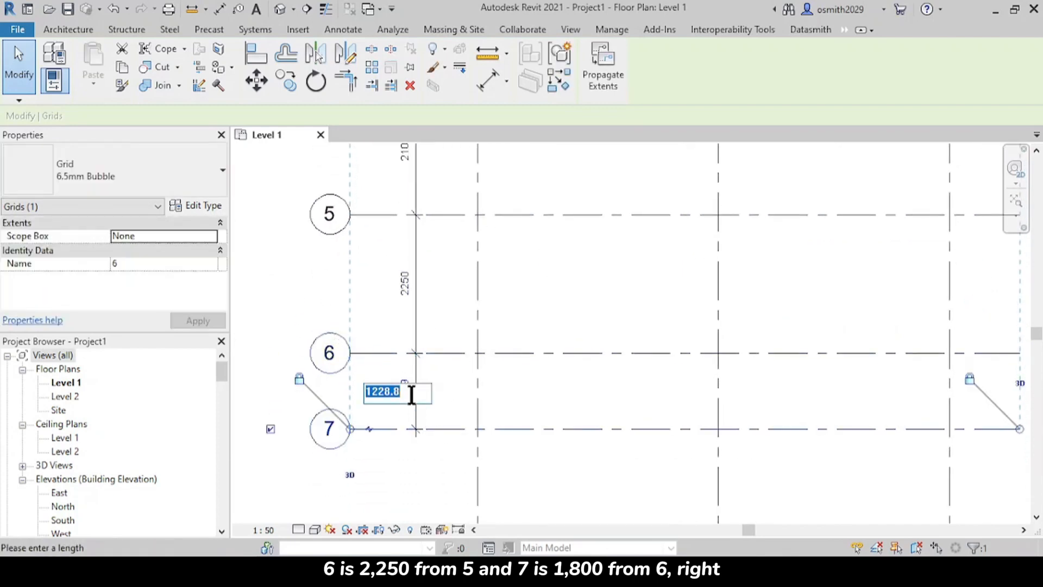
key(Return)
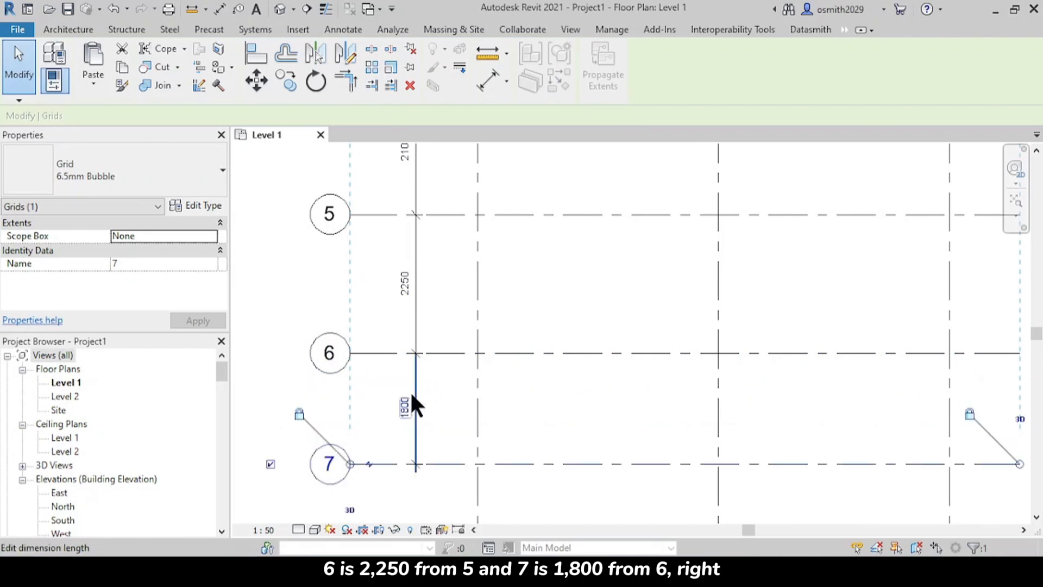
click(590, 435)
scroll(599, 391, down, 2)
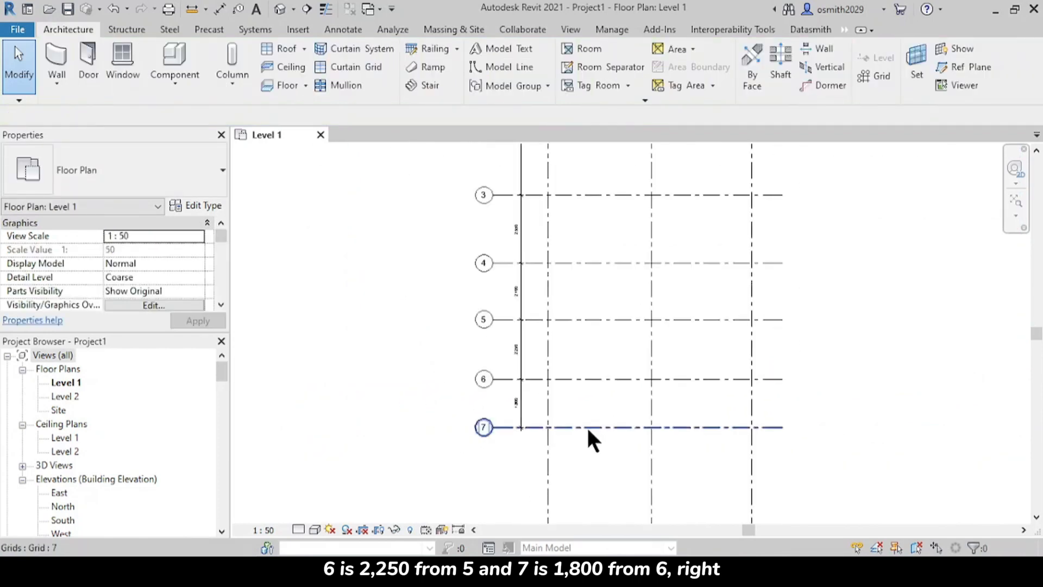
scroll(576, 448, down, 3)
scroll(569, 418, down, 2)
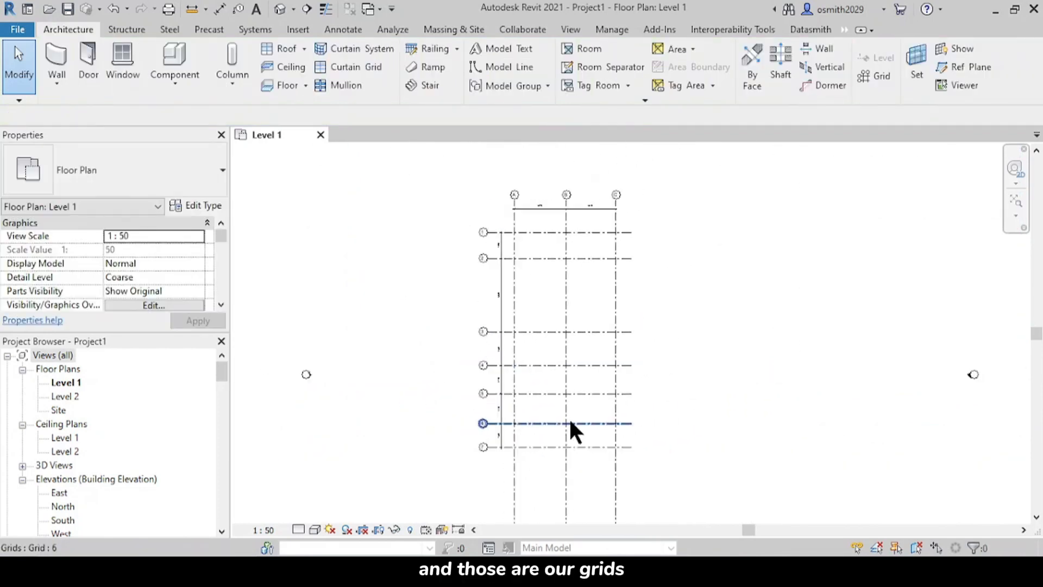
Step: Extend the aligned bubble ends of the numbered grids slightly outward together by moving the locked end of grid 1
middle_drag(571, 398, 546, 217)
middle_drag(513, 356, 489, 453)
scroll(455, 293, up, 2)
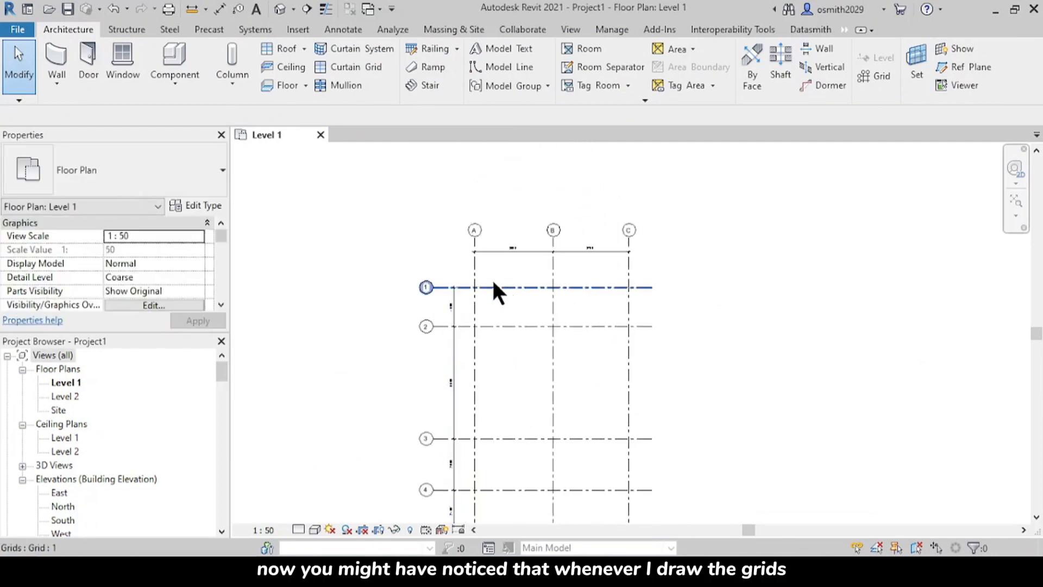
scroll(450, 285, up, 3)
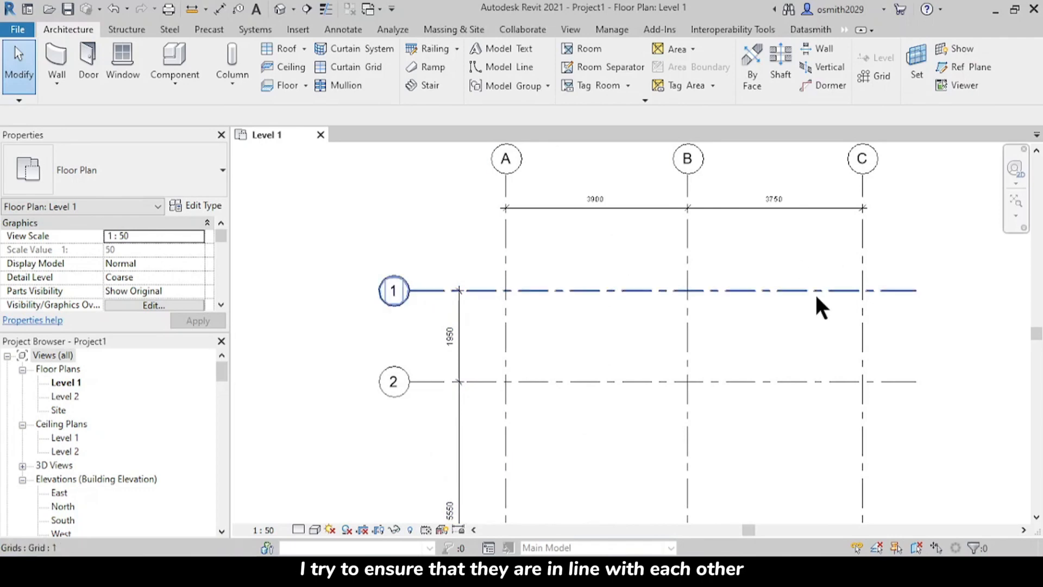
click(425, 290)
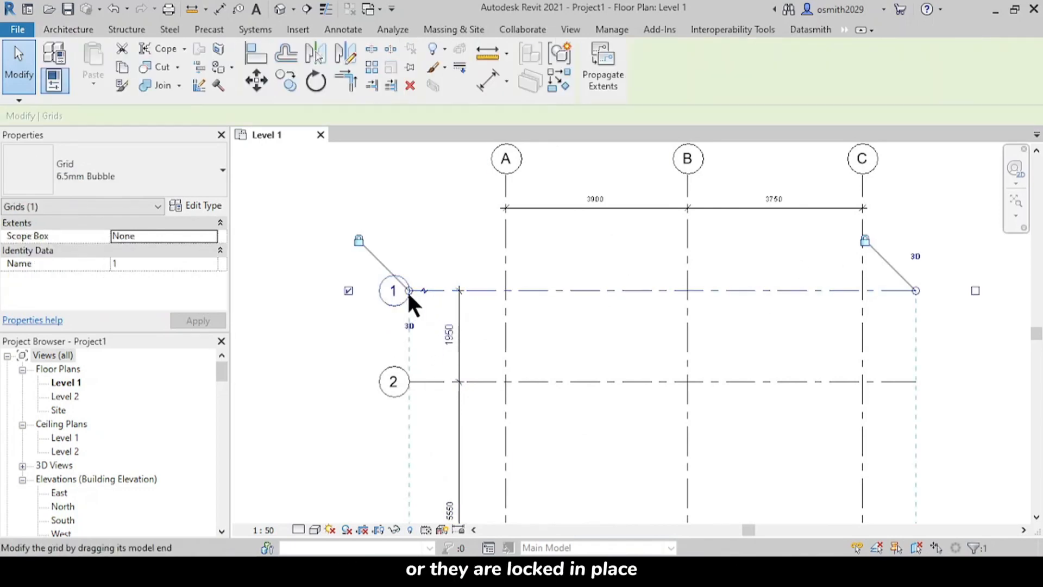
scroll(427, 321, down, 2)
middle_drag(449, 354, 450, 221)
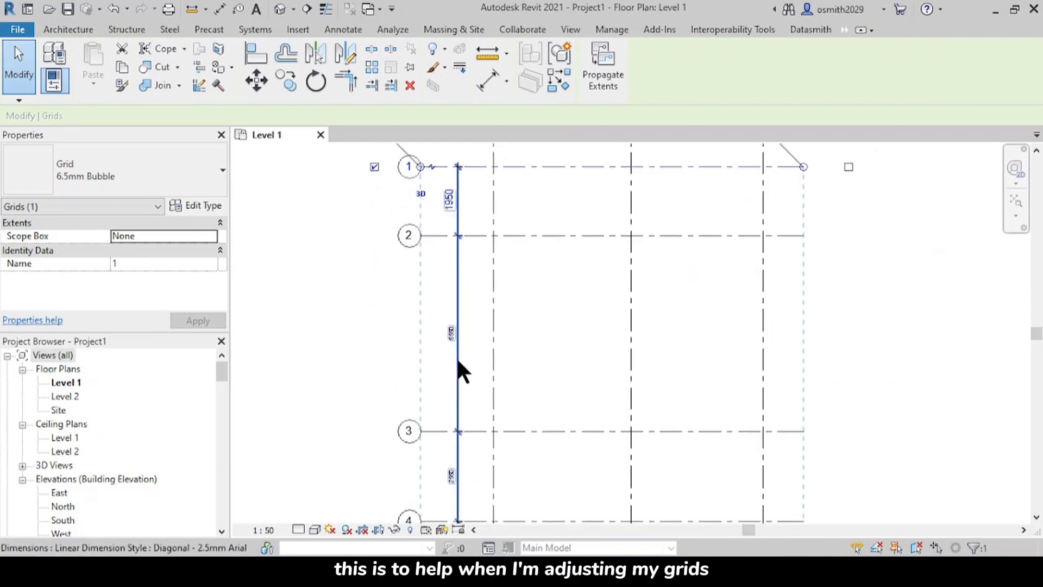
scroll(457, 359, down, 1)
middle_drag(449, 380, 466, 424)
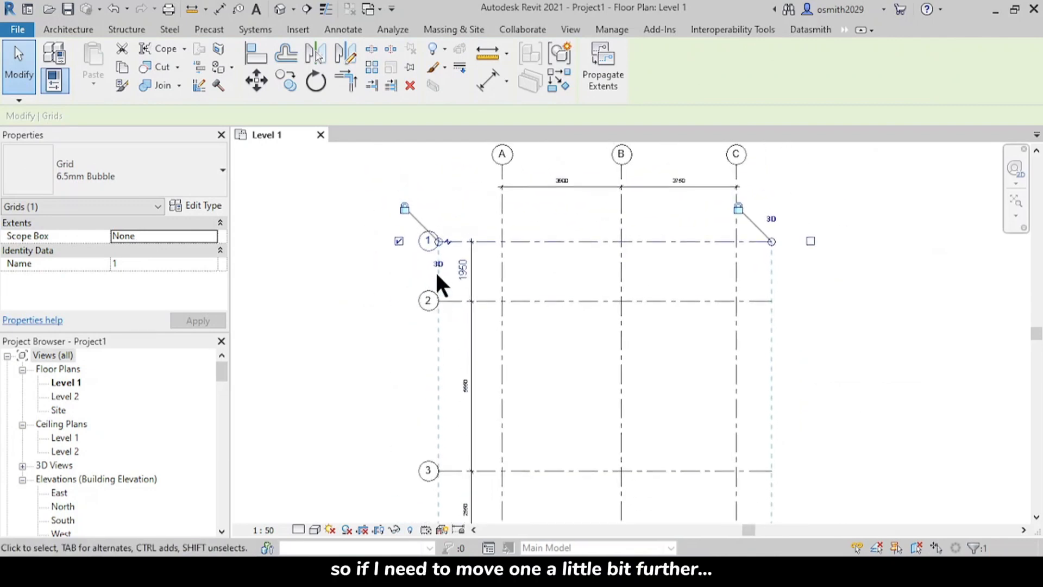
scroll(439, 240, up, 2)
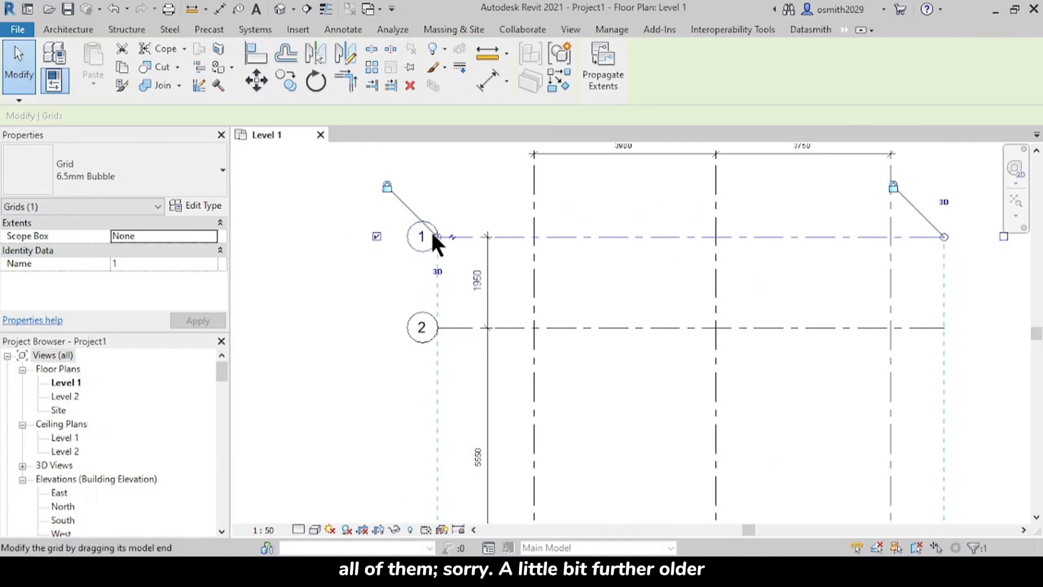
scroll(437, 239, up, 2)
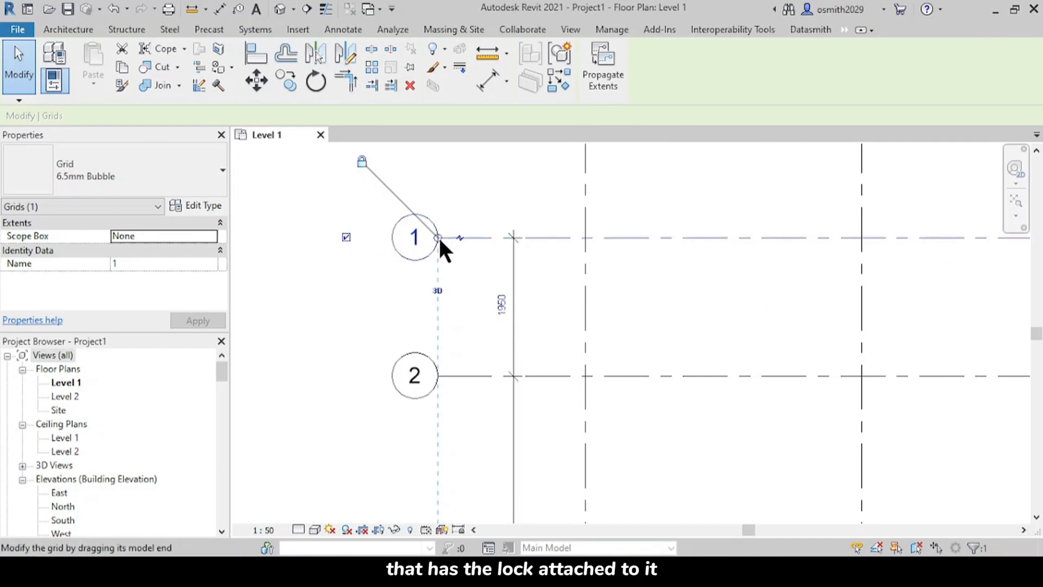
drag(439, 238, 427, 257)
click(528, 281)
Step: Adjust the aligned ends of the numbered grids beyond grid C by moving grid 1's locked end in and out
scroll(530, 281, down, 2)
middle_drag(552, 323, 395, 289)
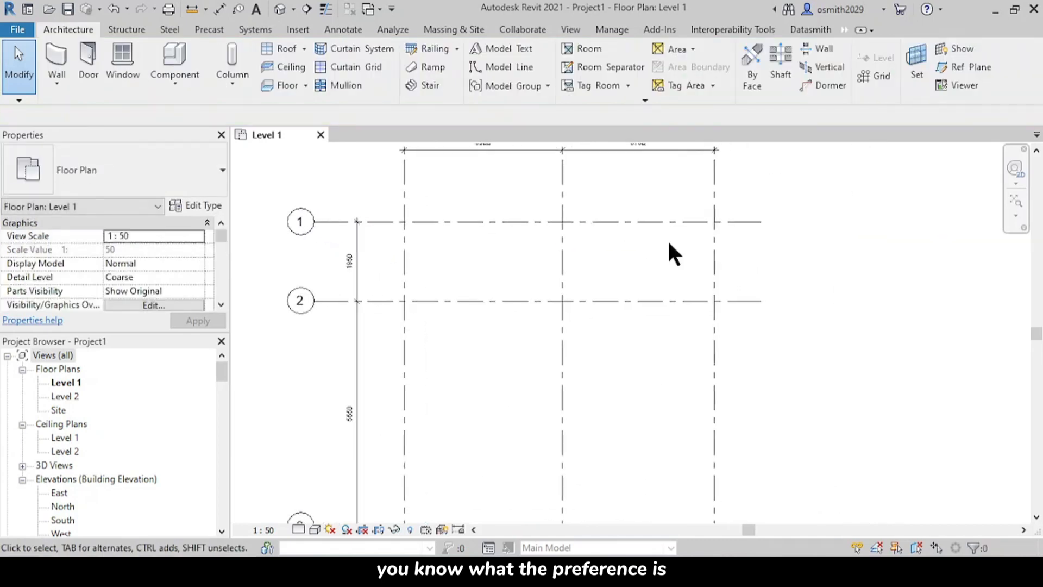
scroll(745, 218, up, 2)
click(752, 221)
scroll(757, 221, up, 2)
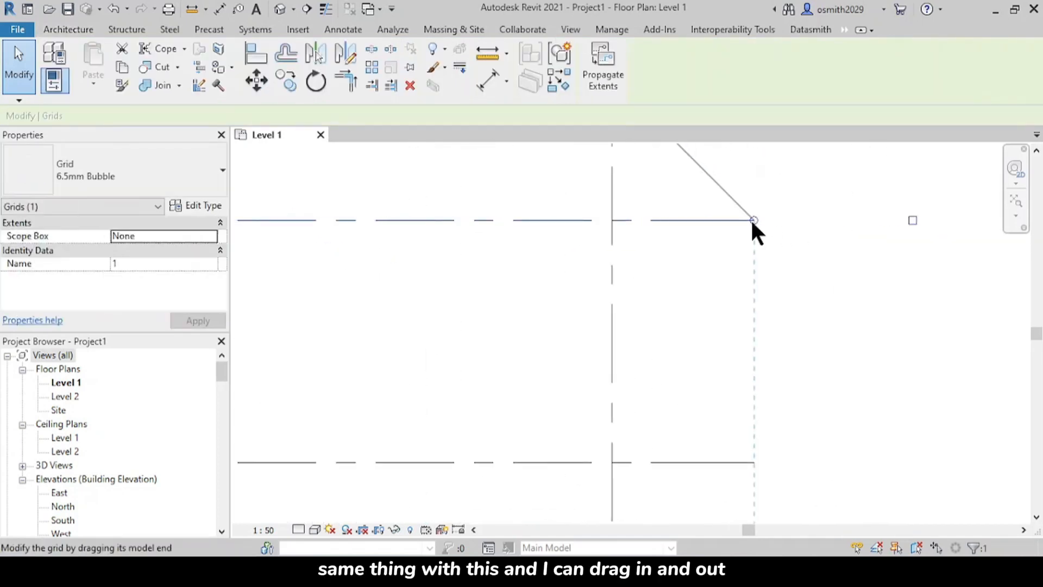
drag(753, 220, 709, 226)
drag(694, 231, 763, 235)
middle_drag(788, 274, 766, 268)
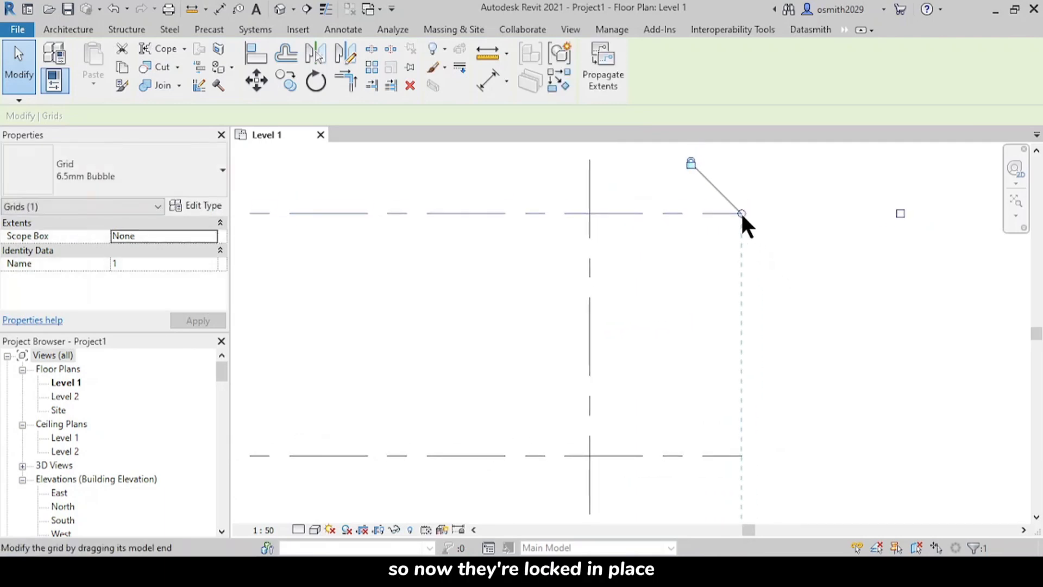
drag(741, 213, 732, 247)
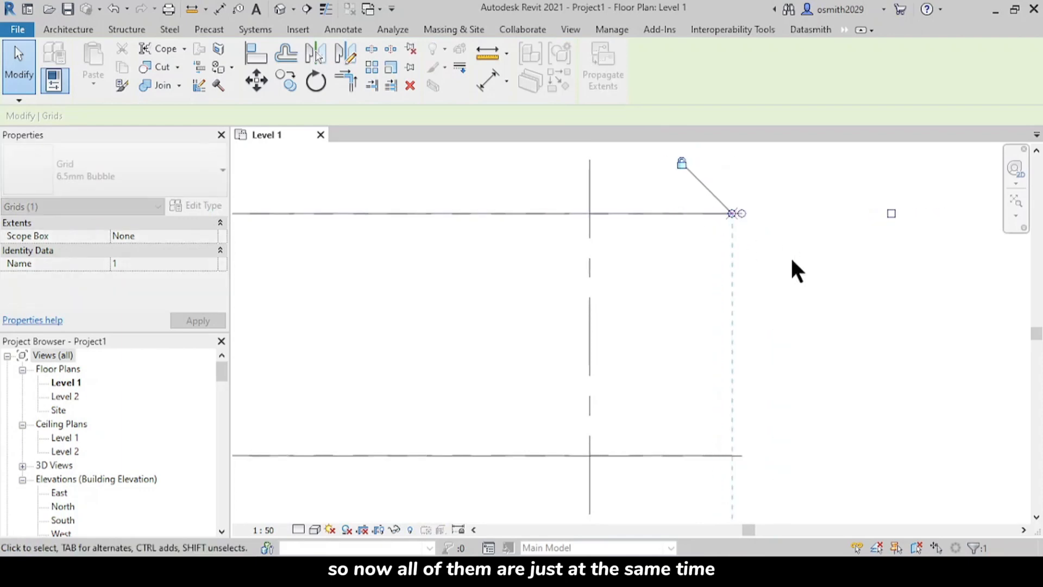
click(791, 256)
Step: Turn on the bubble at grid 1's end beyond grid C and turn it off again
scroll(715, 246, down, 6)
middle_drag(756, 312, 696, 344)
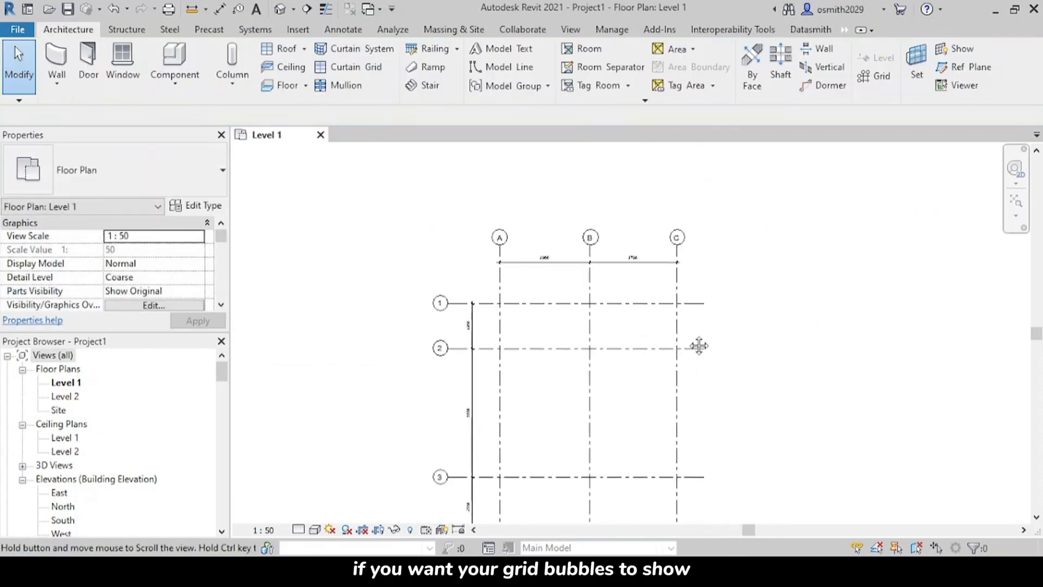
scroll(463, 326, up, 4)
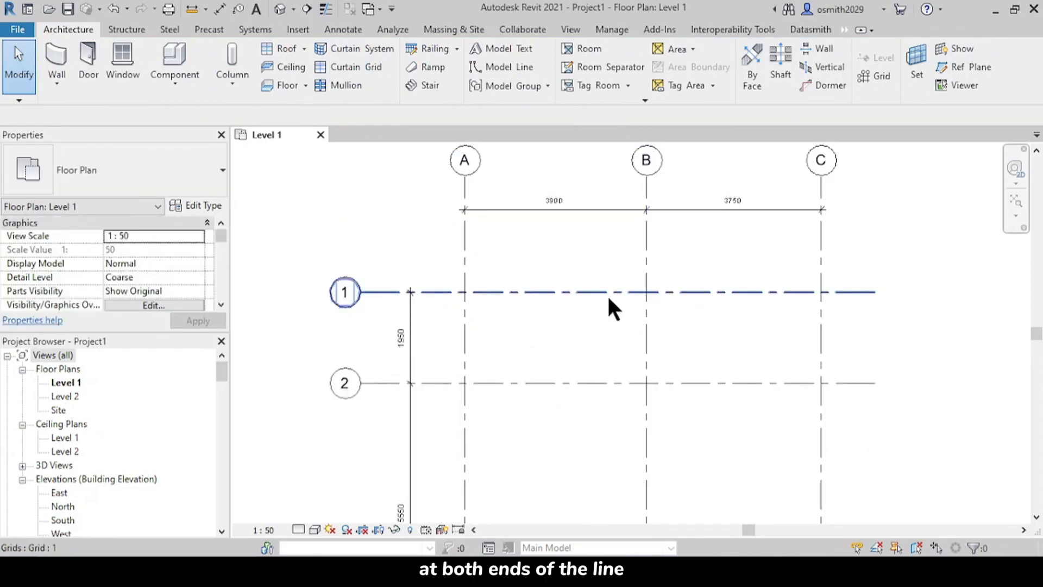
middle_drag(585, 303, 578, 300)
click(641, 296)
middle_drag(642, 296, 554, 302)
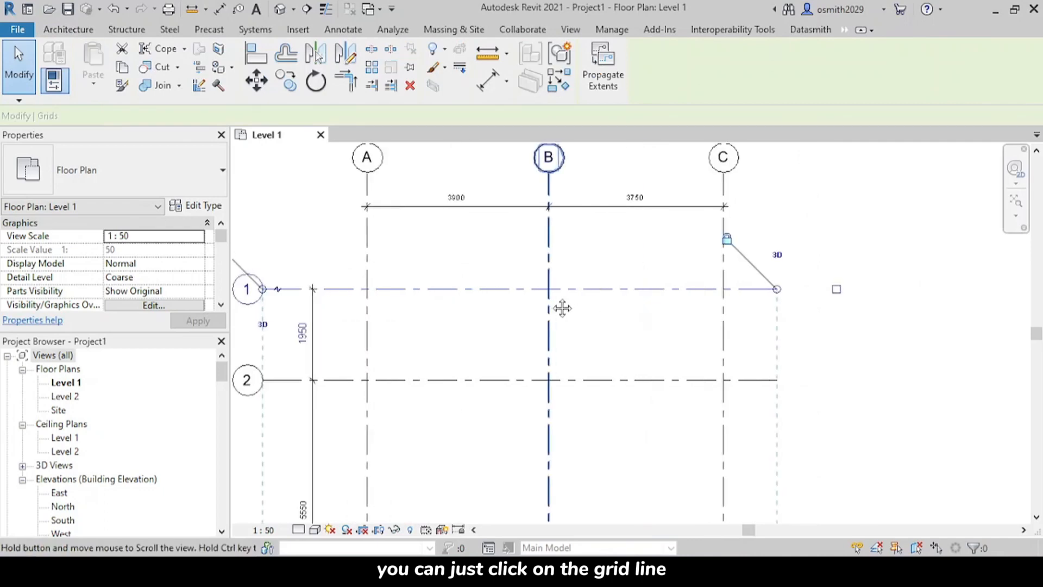
click(836, 289)
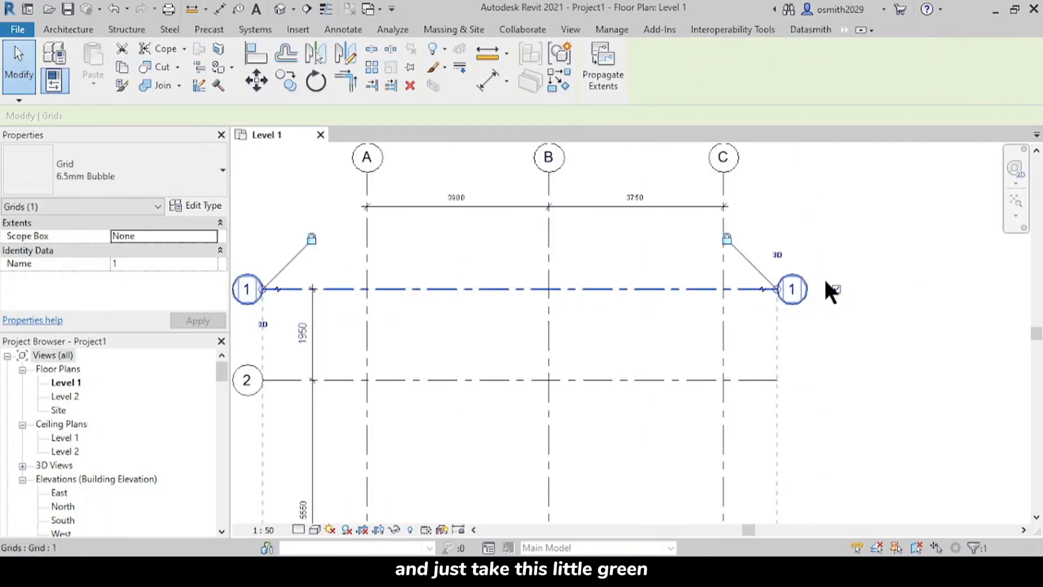
scroll(803, 292, up, 3)
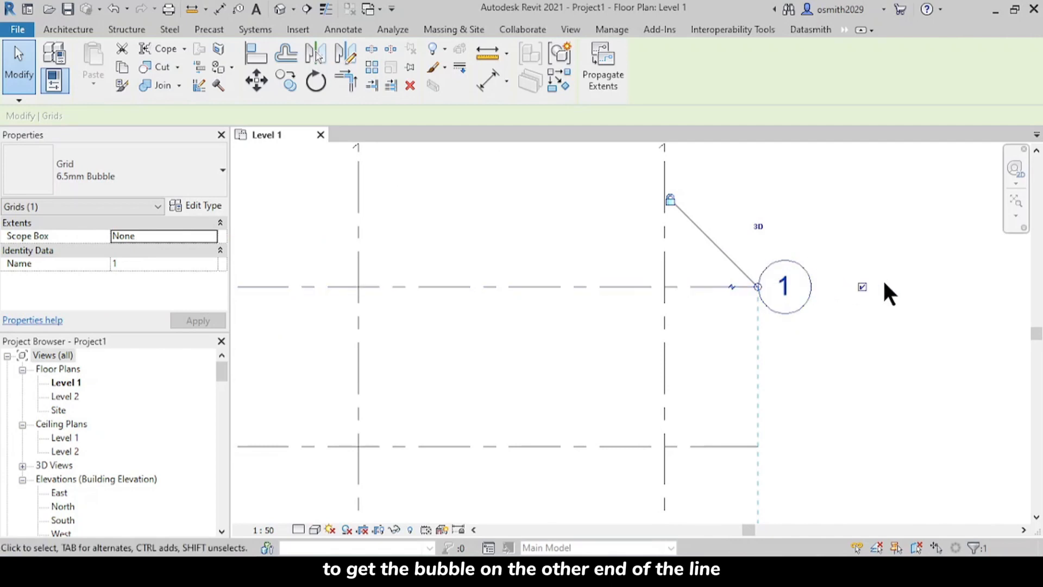
click(863, 286)
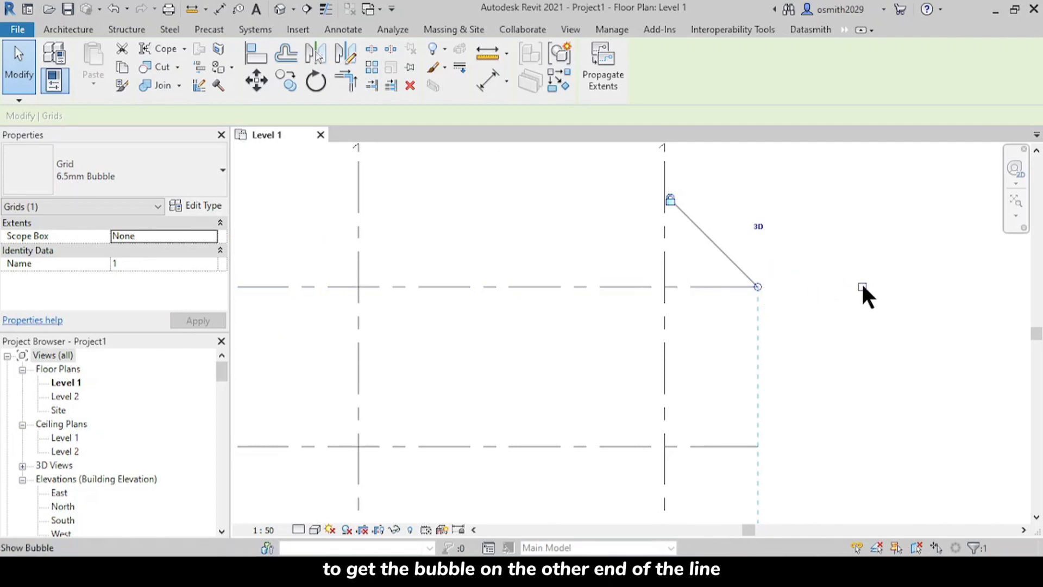
click(884, 326)
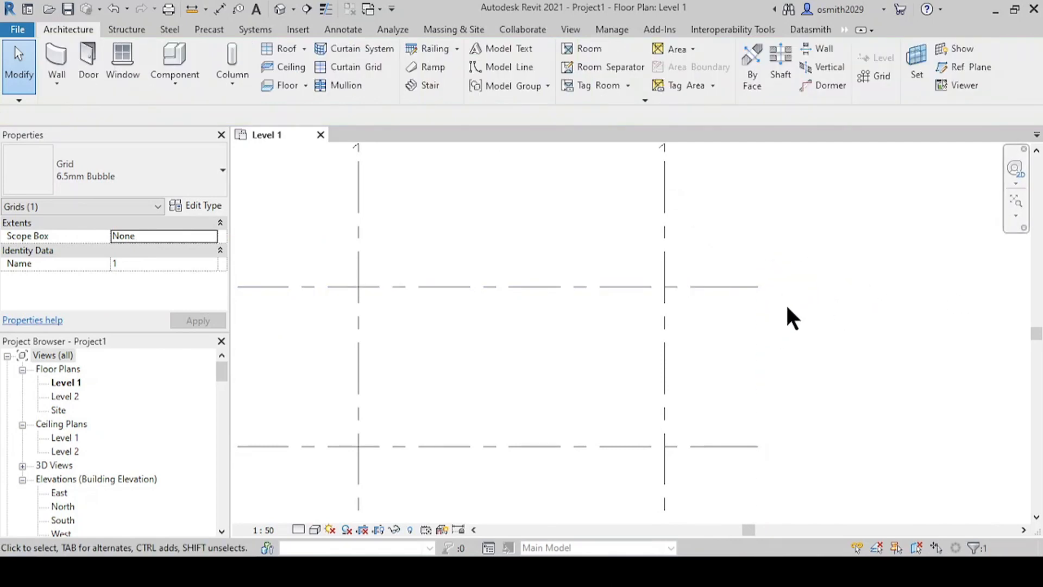
Step: Open the South building elevation to work on the levels
scroll(560, 331, down, 7)
middle_drag(606, 347, 653, 197)
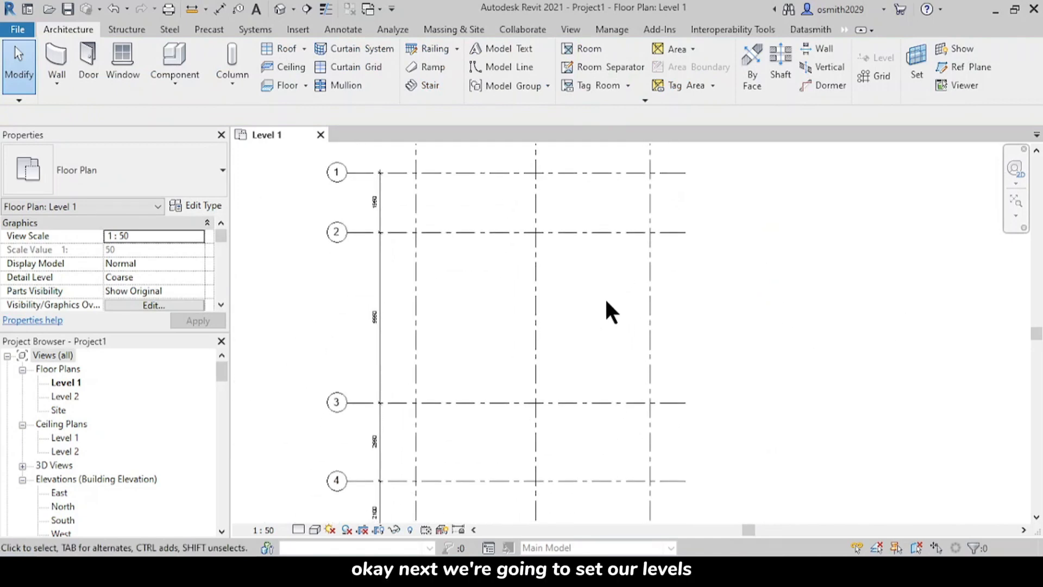
scroll(603, 299, down, 5)
scroll(570, 341, up, 2)
scroll(571, 340, up, 1)
middle_drag(571, 340, 601, 365)
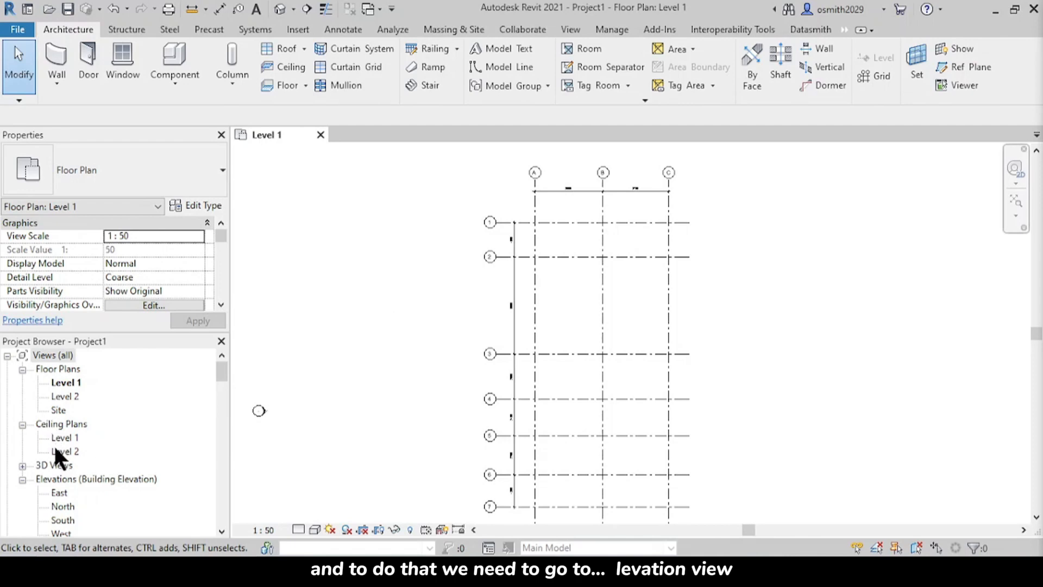
scroll(88, 462, down, 1)
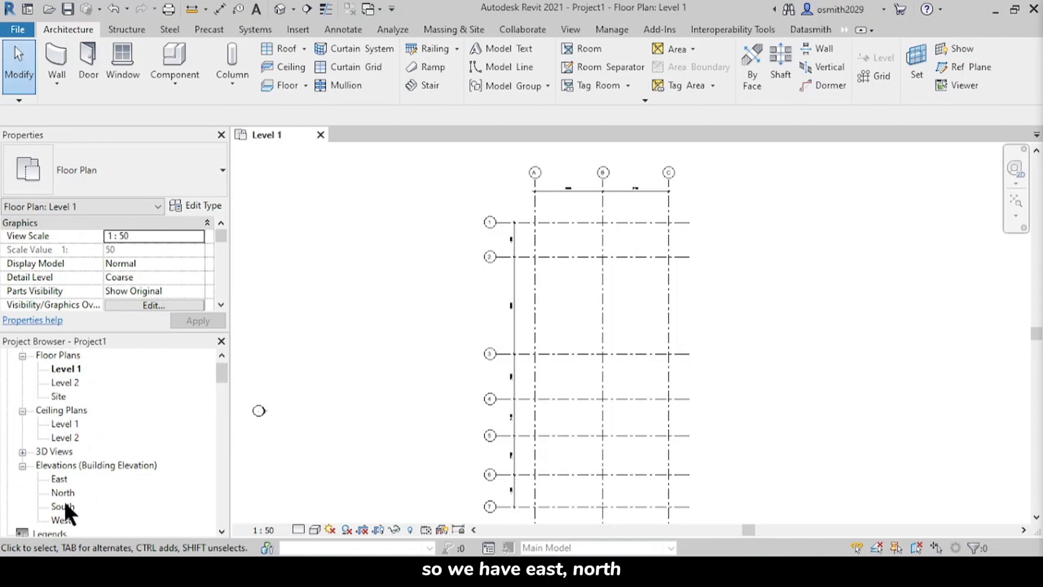
double_click(60, 506)
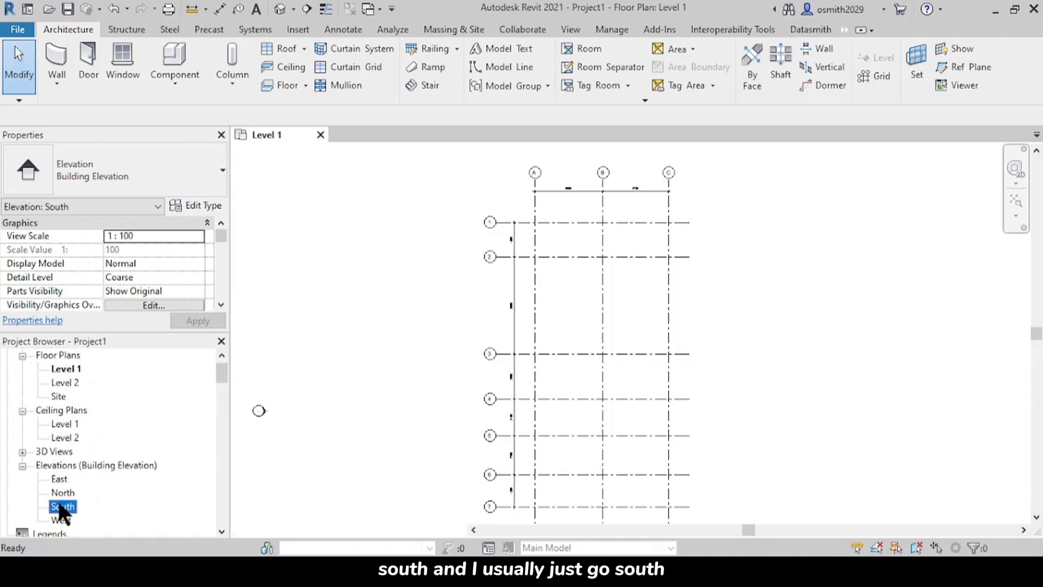
Step: Rename Level 1 as 01_GL and rename its corresponding views as well
middle_drag(689, 384, 660, 359)
middle_drag(896, 400, 643, 402)
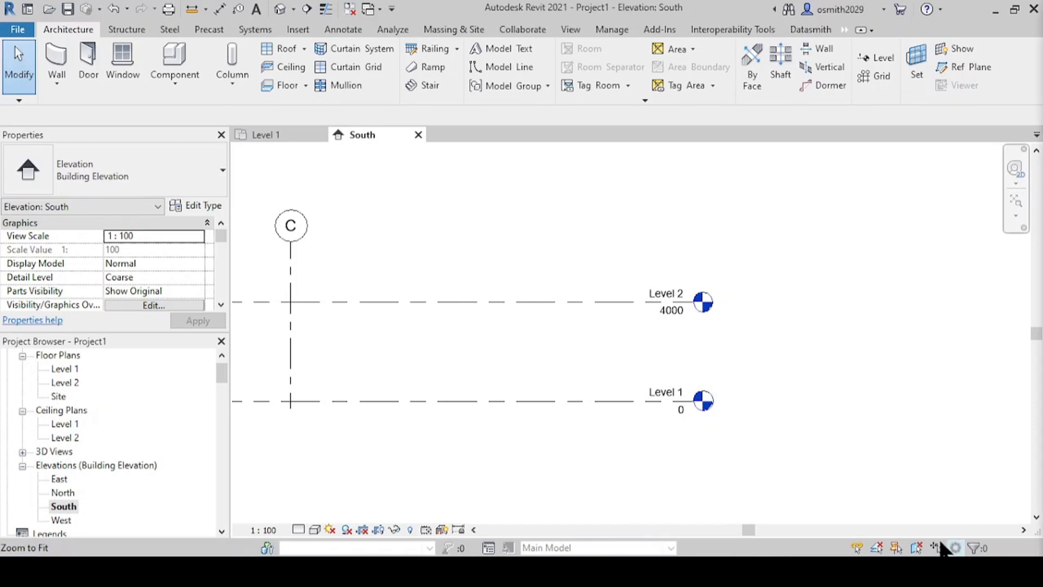
scroll(674, 407, up, 2)
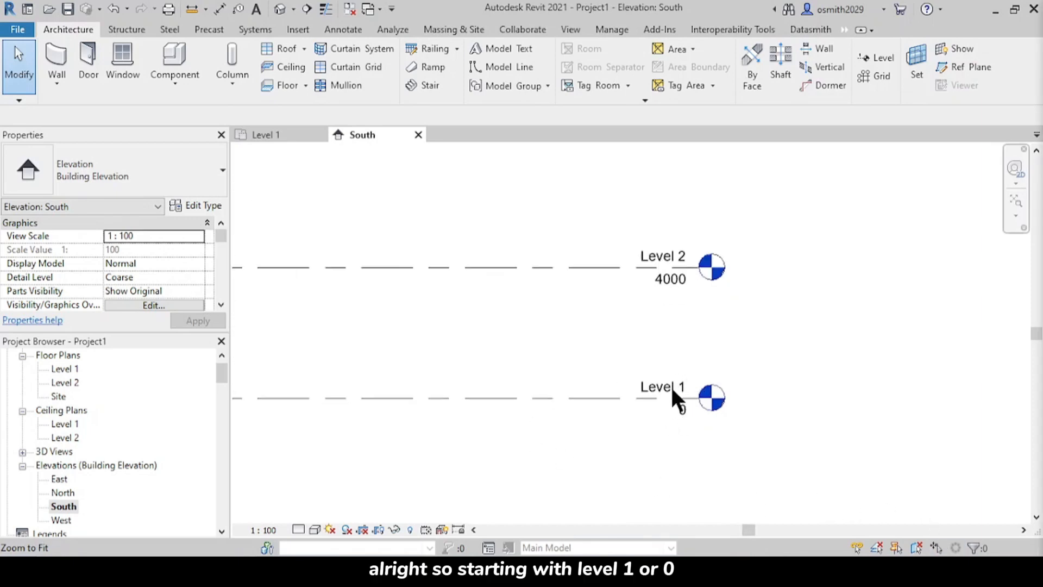
scroll(666, 390, up, 2)
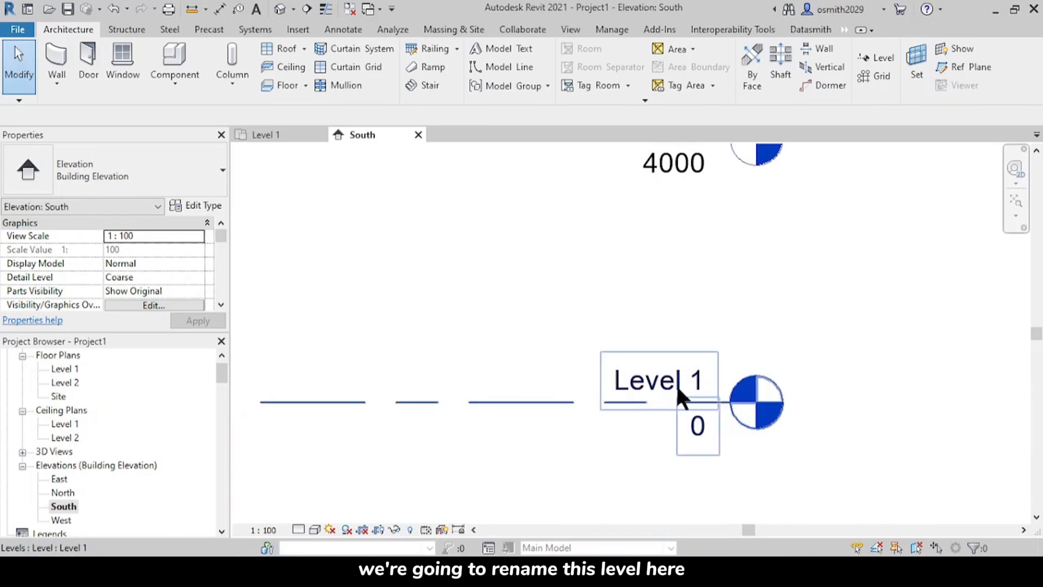
double_click(639, 383)
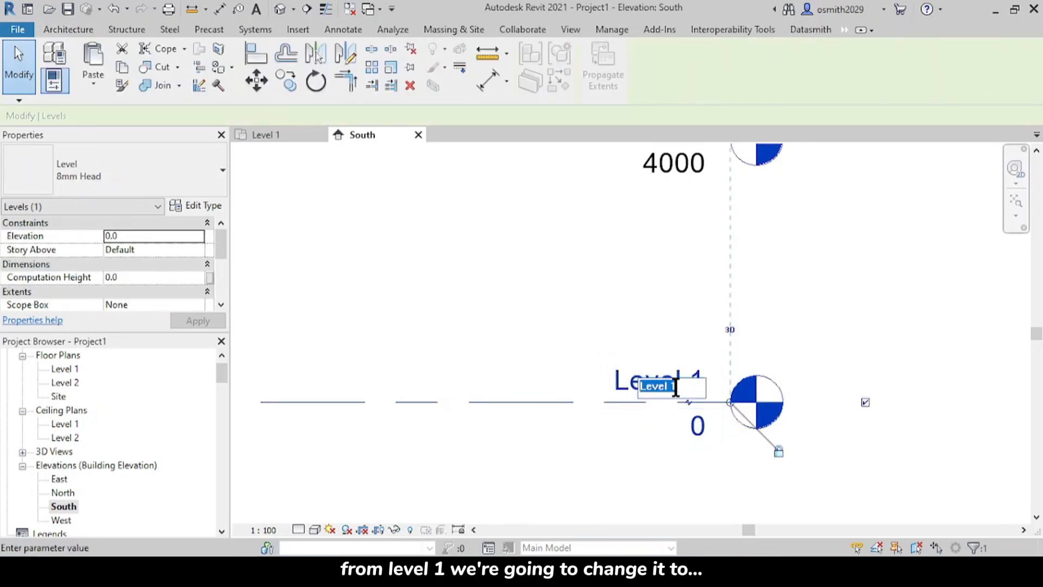
text(01)
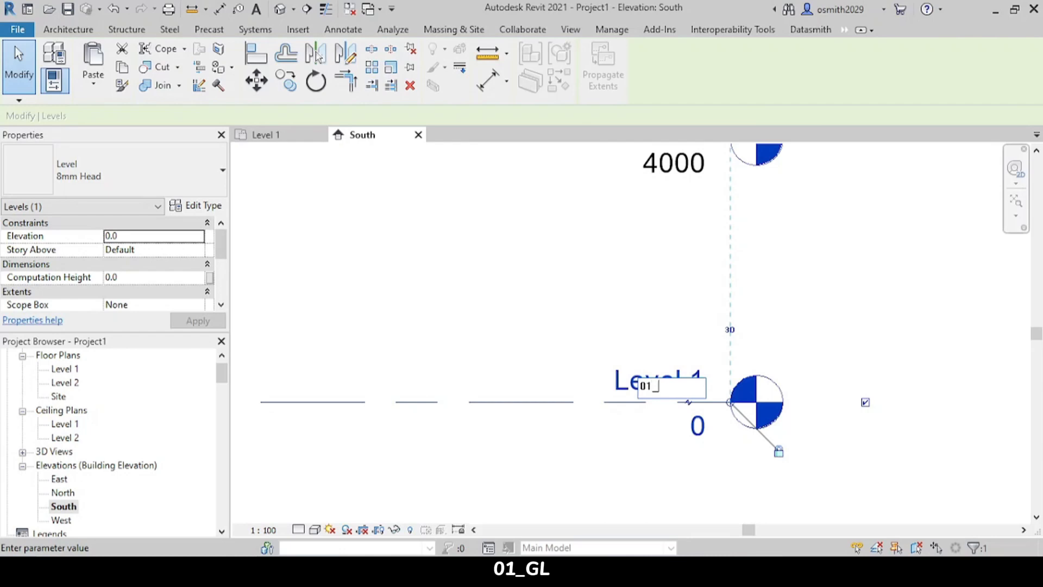
text(_GL)
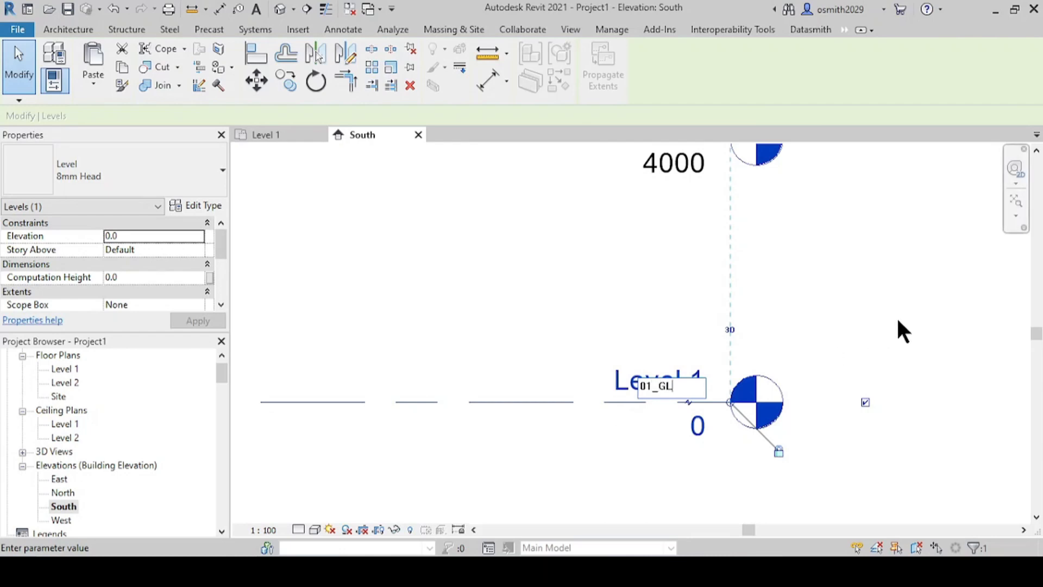
key(Return)
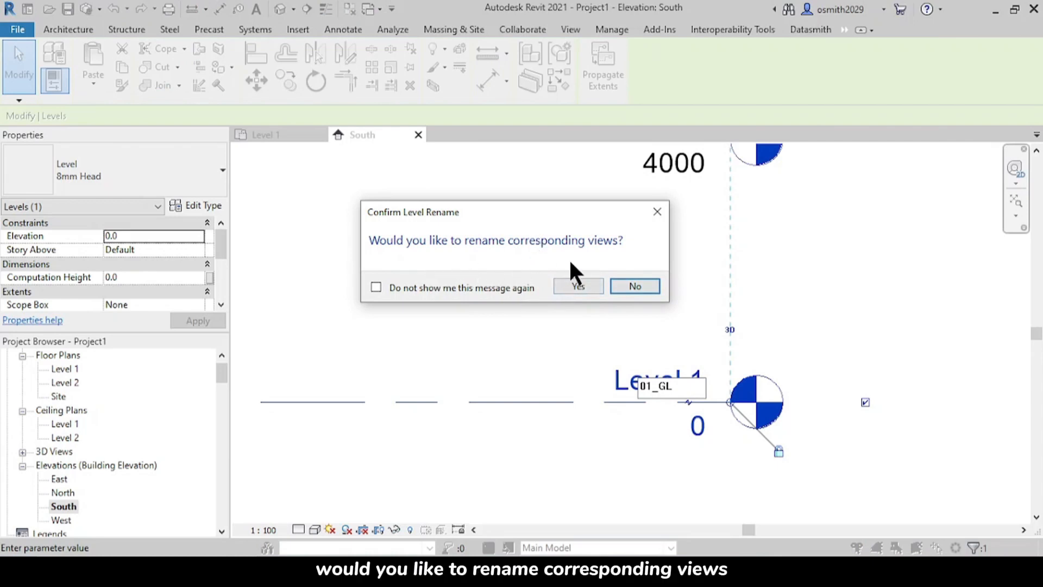
click(578, 285)
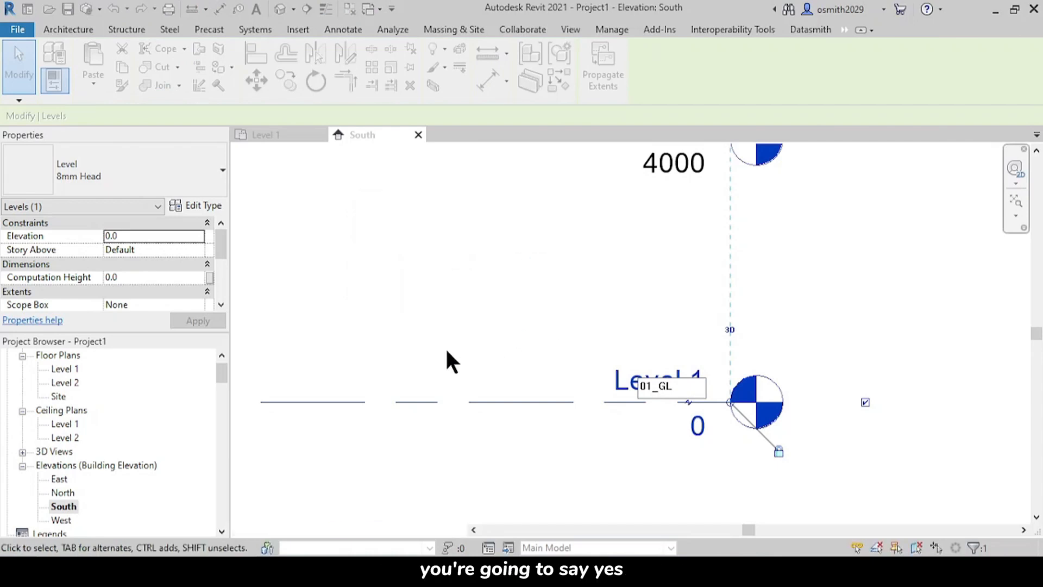
scroll(22, 357, up, 1)
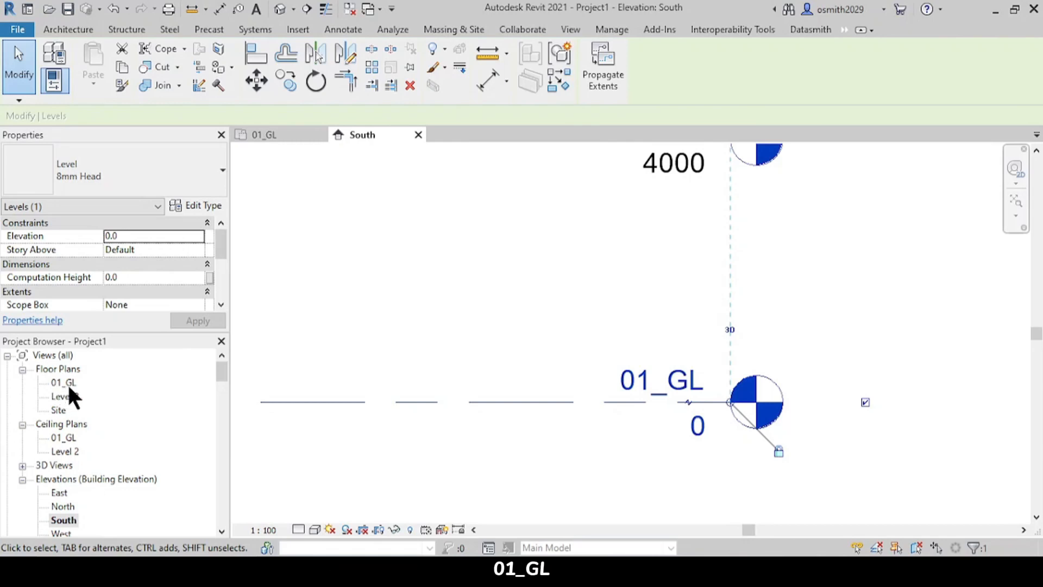
Step: Rename Level 2 as 02_1ST FL and rename its corresponding views as well
click(440, 350)
scroll(726, 340, down, 4)
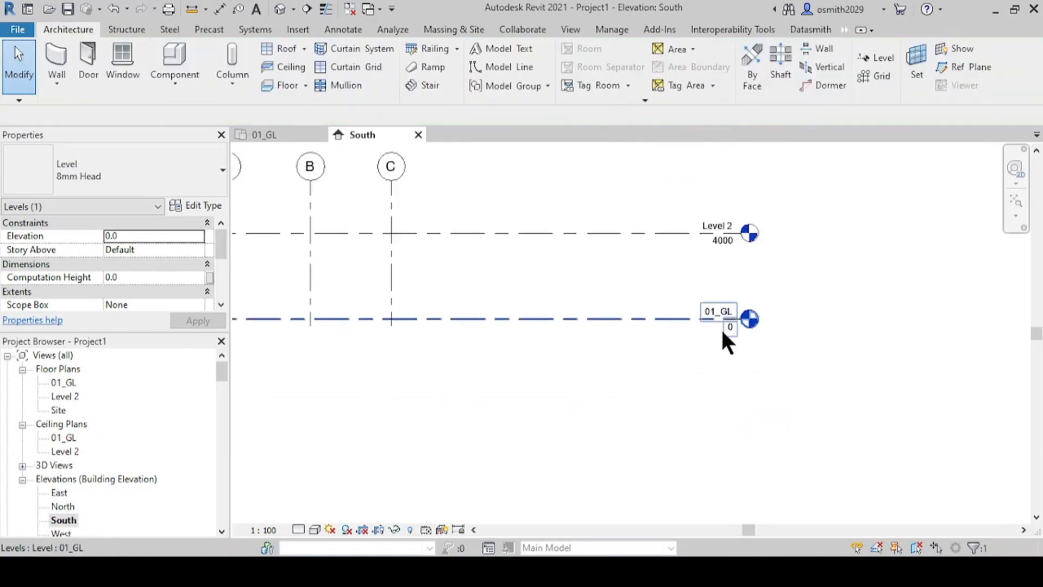
scroll(707, 334, up, 2)
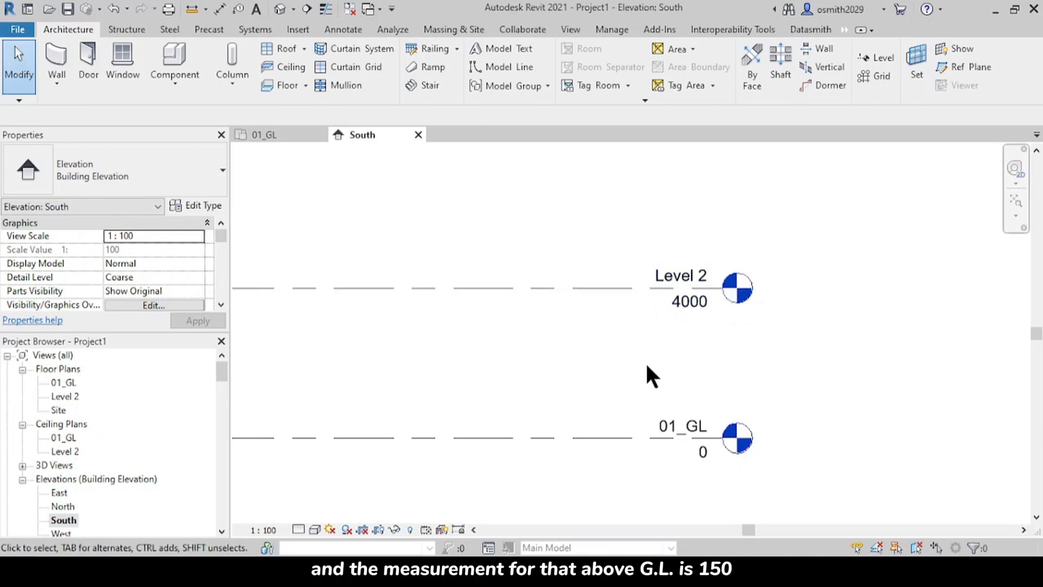
scroll(654, 316, up, 3)
scroll(655, 262, down, 3)
scroll(637, 283, up, 2)
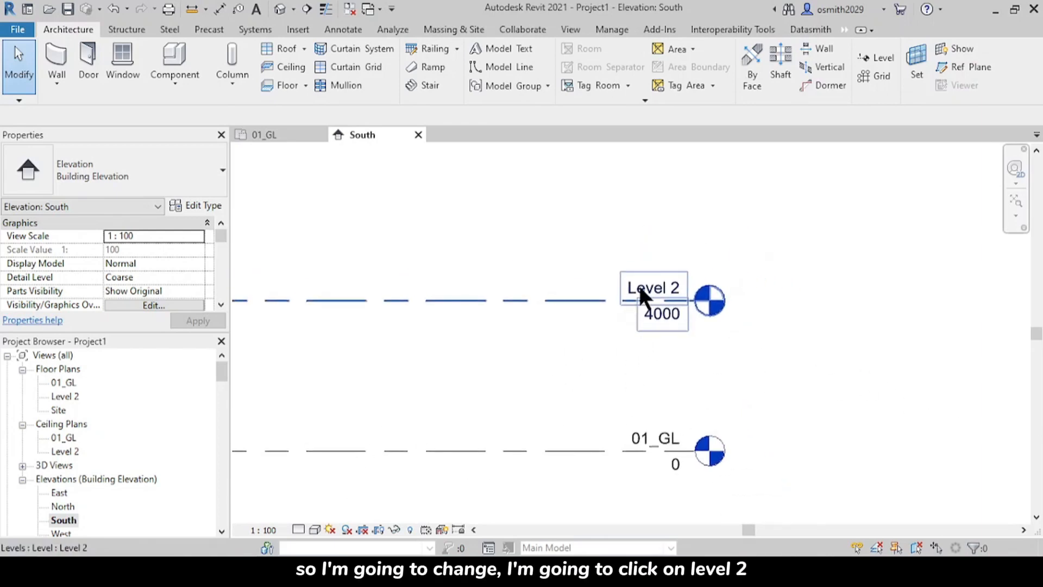
click(644, 286)
click(667, 288)
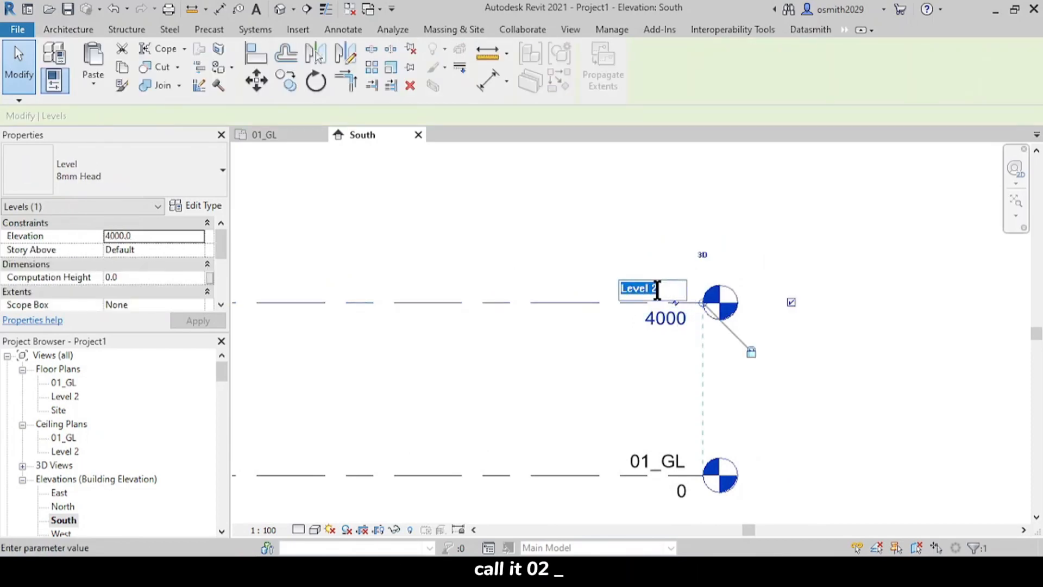
text(02_1ST FL)
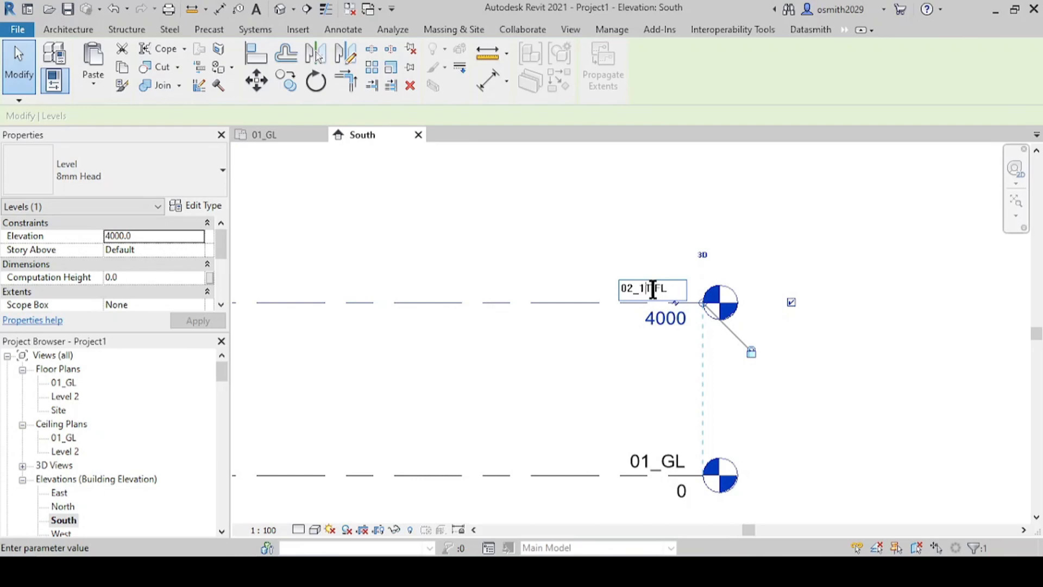
text(S)
click(671, 324)
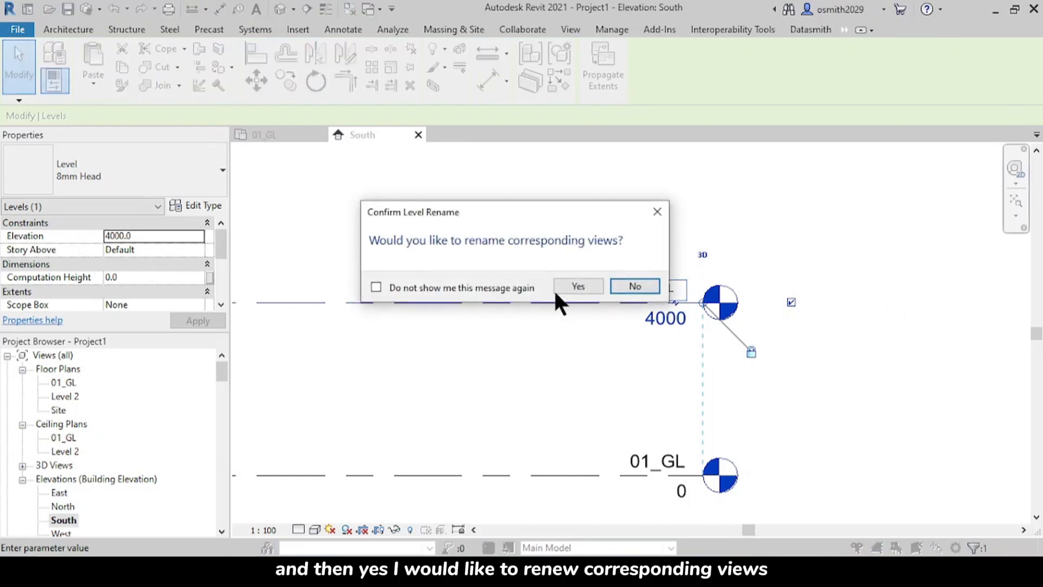
click(566, 286)
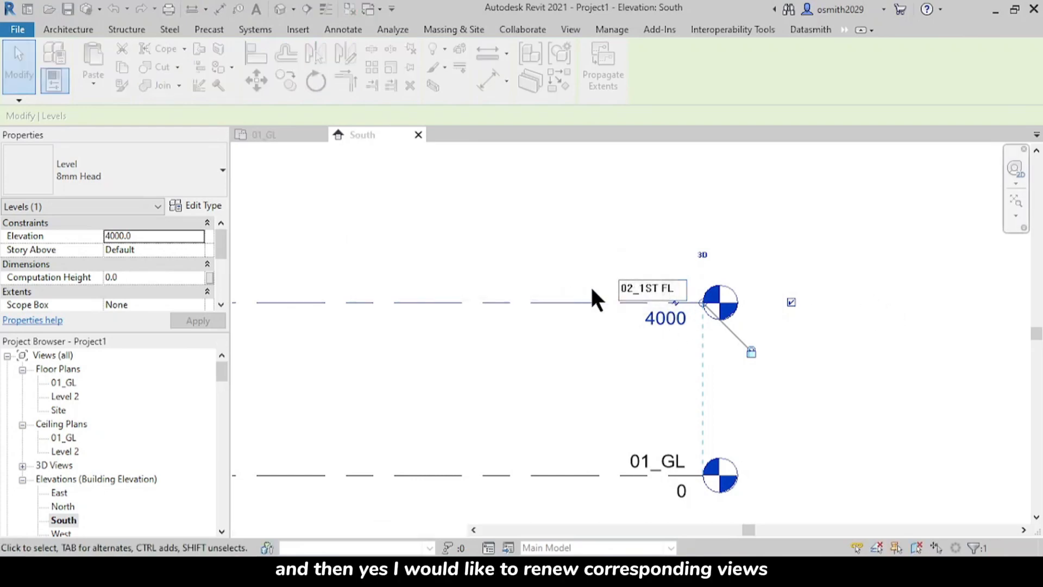
Step: Set the elevation of level 02_1ST FL to 150 mm
click(661, 318)
text(150)
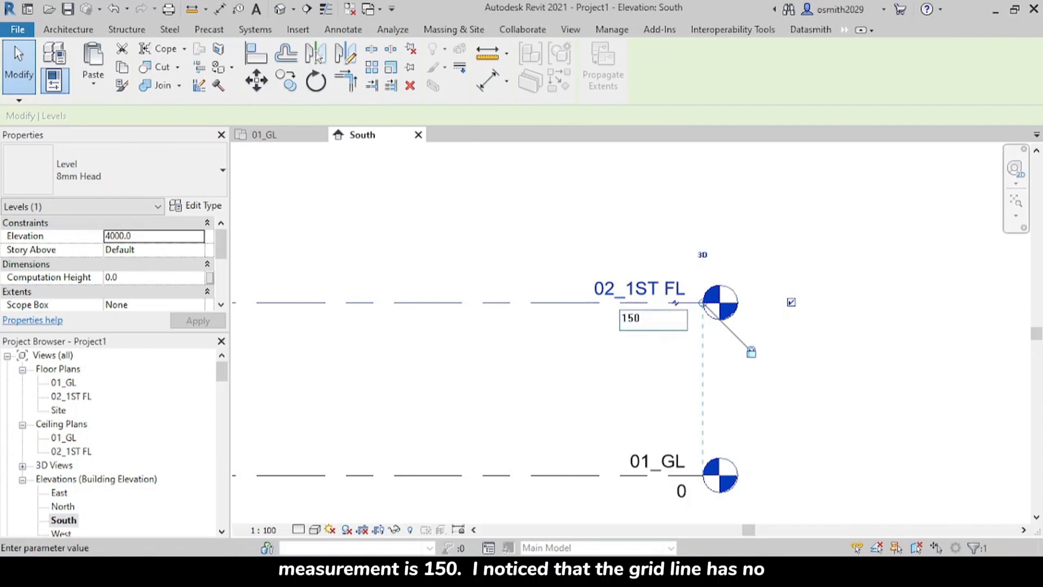
key(Return)
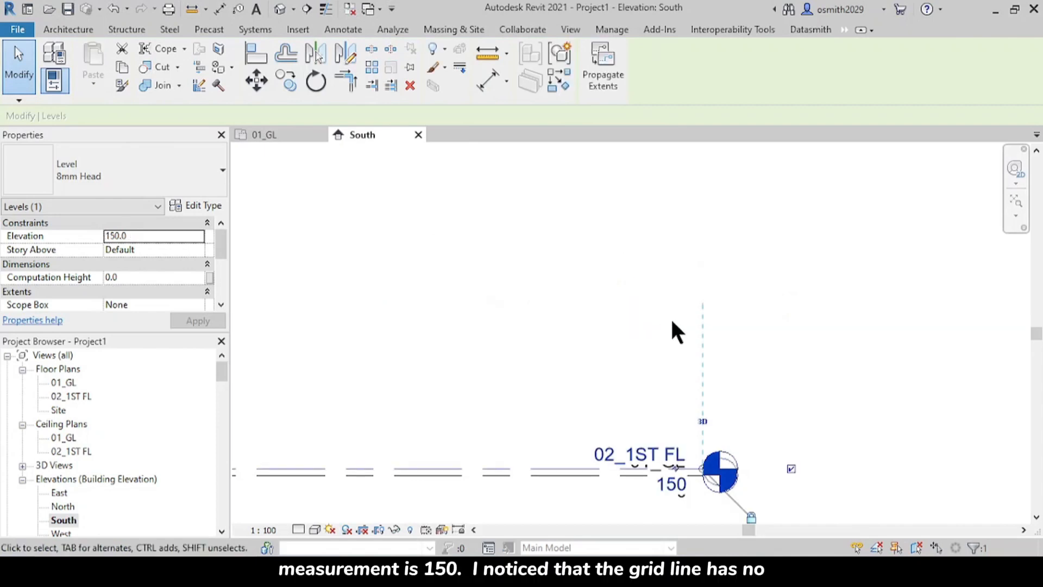
Step: Measure the vertical distance between the 02_1ST FL and 01_GL level lines
scroll(628, 480, up, 3)
scroll(486, 462, down, 3)
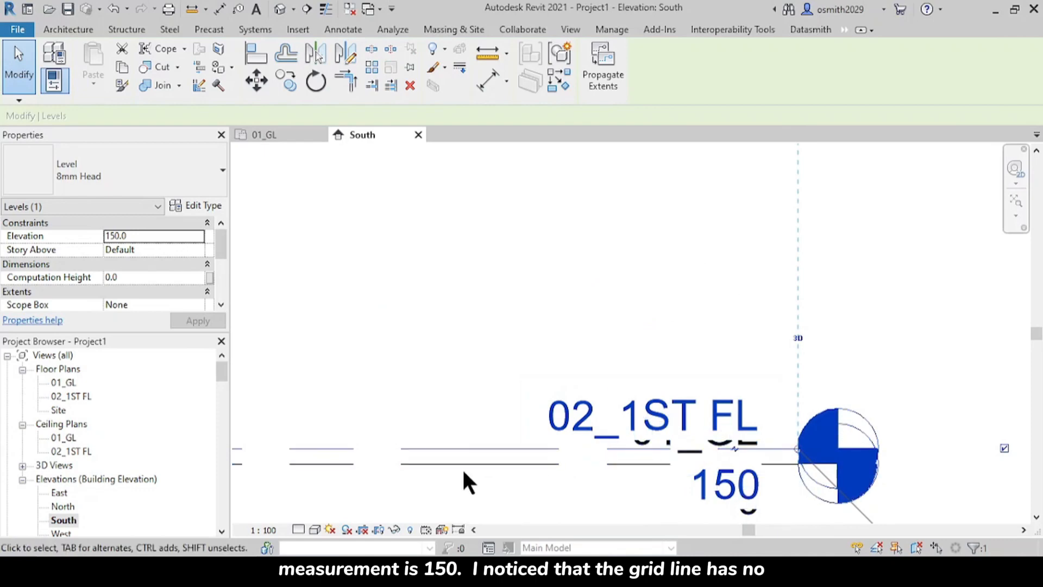
click(192, 9)
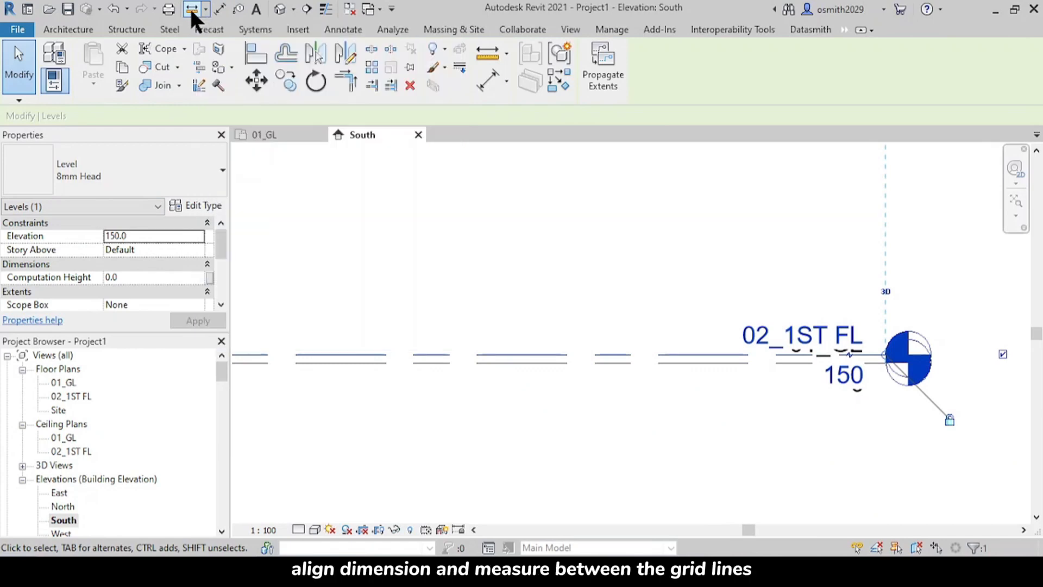
scroll(553, 361, up, 4)
click(554, 350)
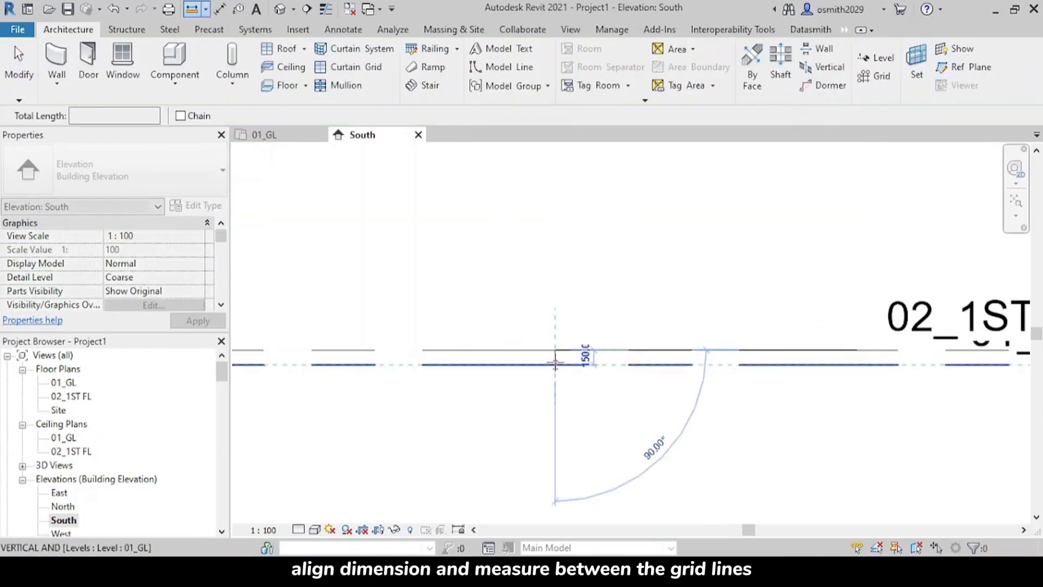
scroll(555, 365, up, 2)
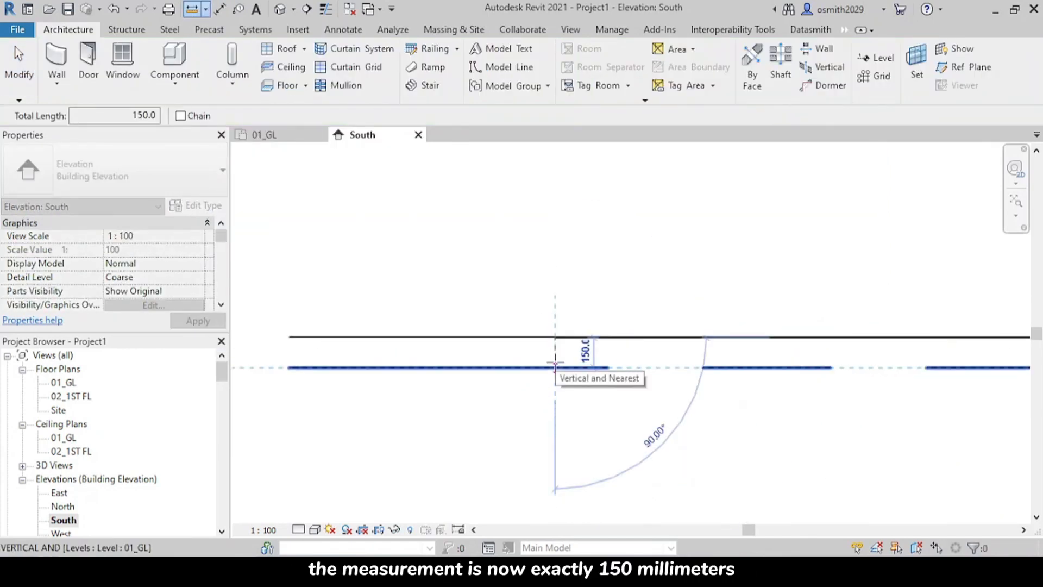
key(Escape)
key(Escape)
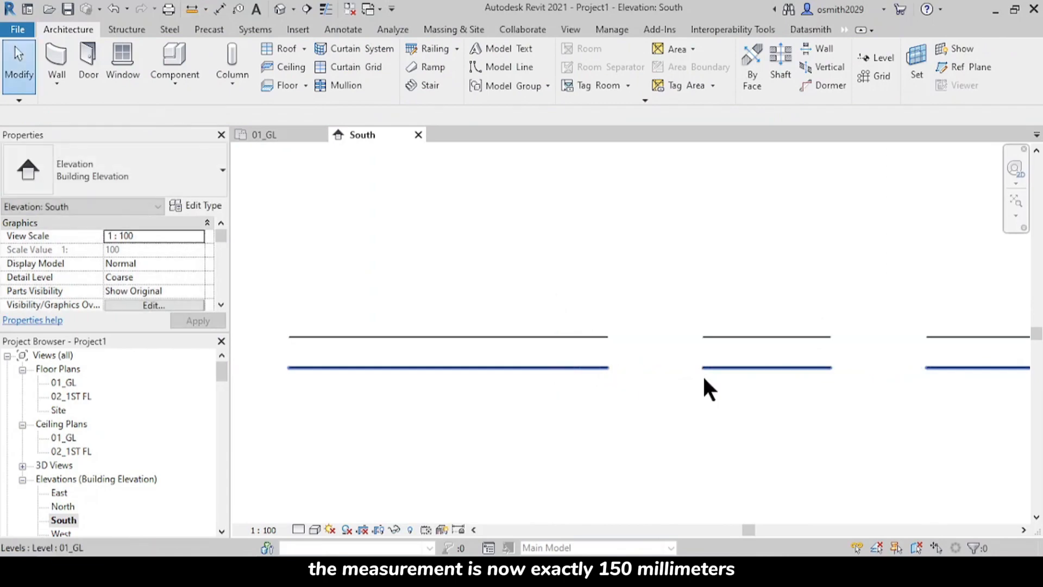
Step: Change the South elevation's view scale to 1:50
scroll(725, 376, down, 3)
middle_drag(750, 409, 703, 354)
scroll(703, 353, down, 2)
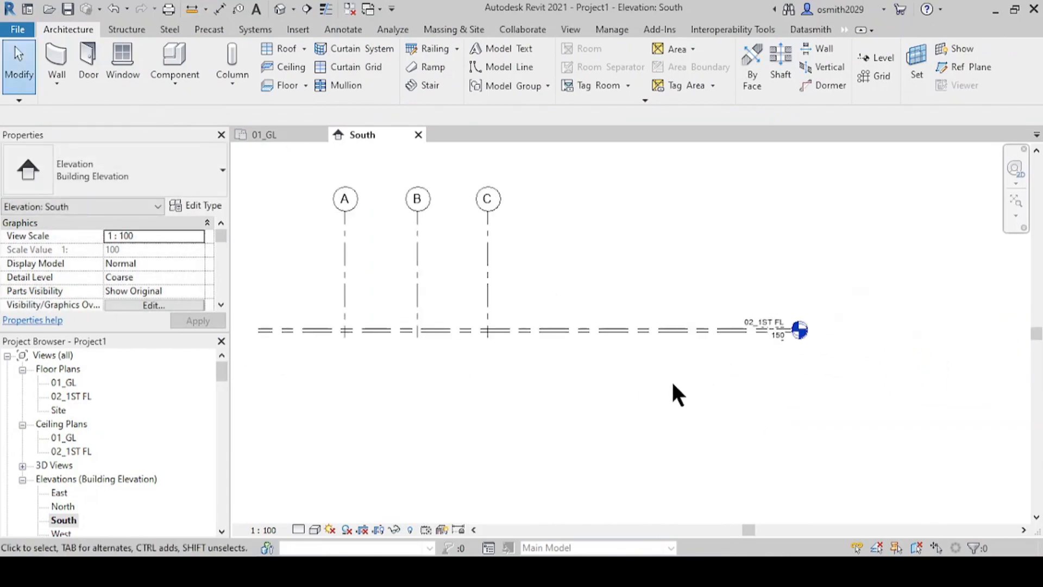
click(262, 530)
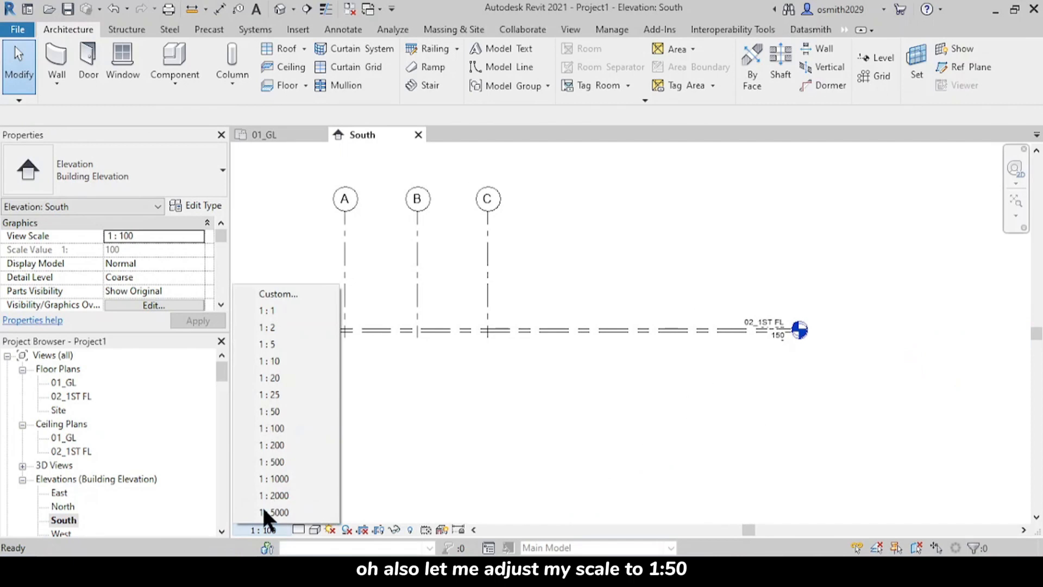
click(284, 409)
scroll(787, 333, up, 4)
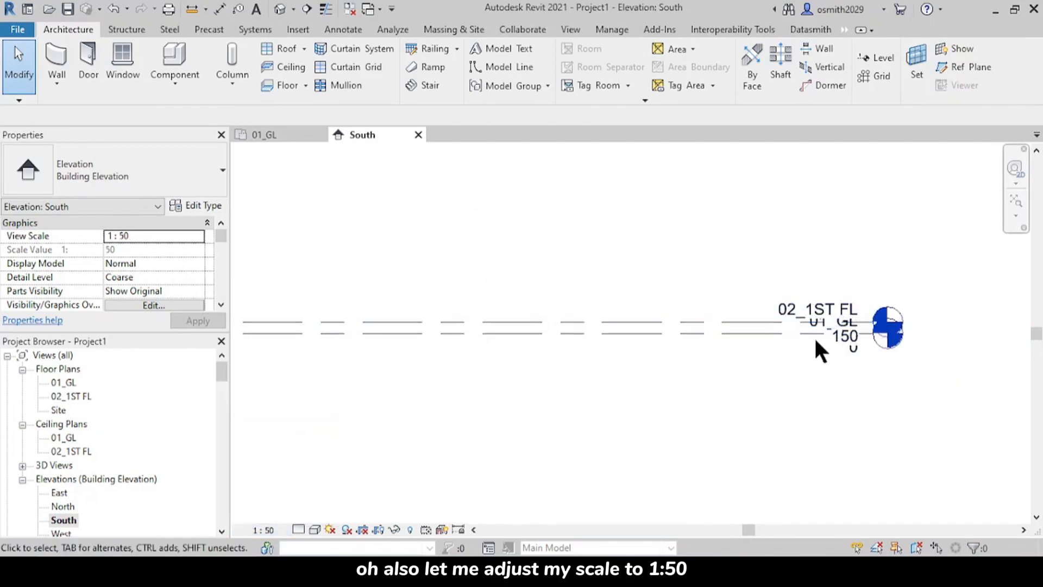
middle_drag(815, 349, 641, 342)
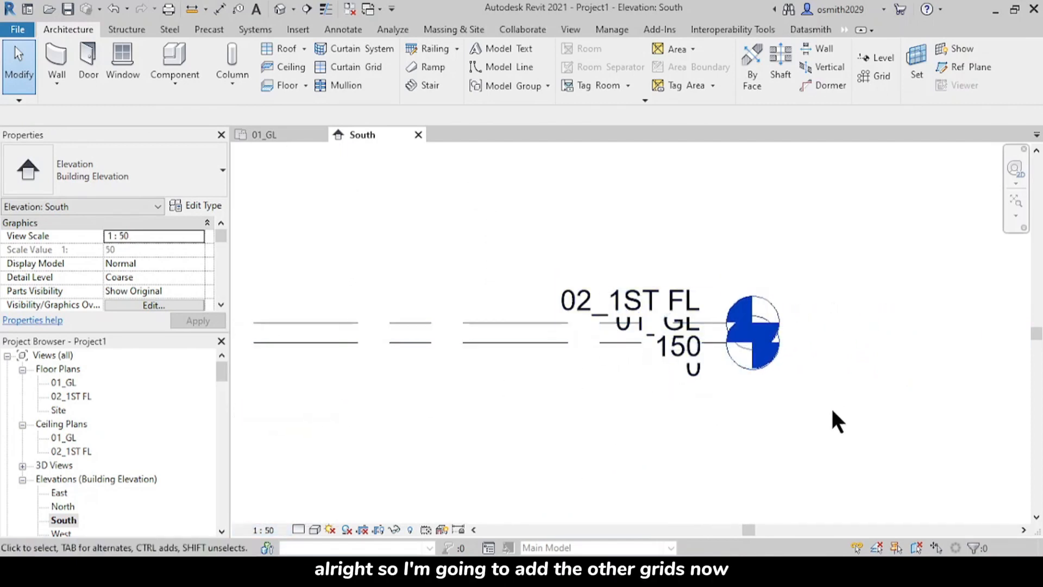
Step: Draw a new level about 400 mm below 01_GL, with both ends aligned to the existing levels' ends
scroll(598, 415, down, 5)
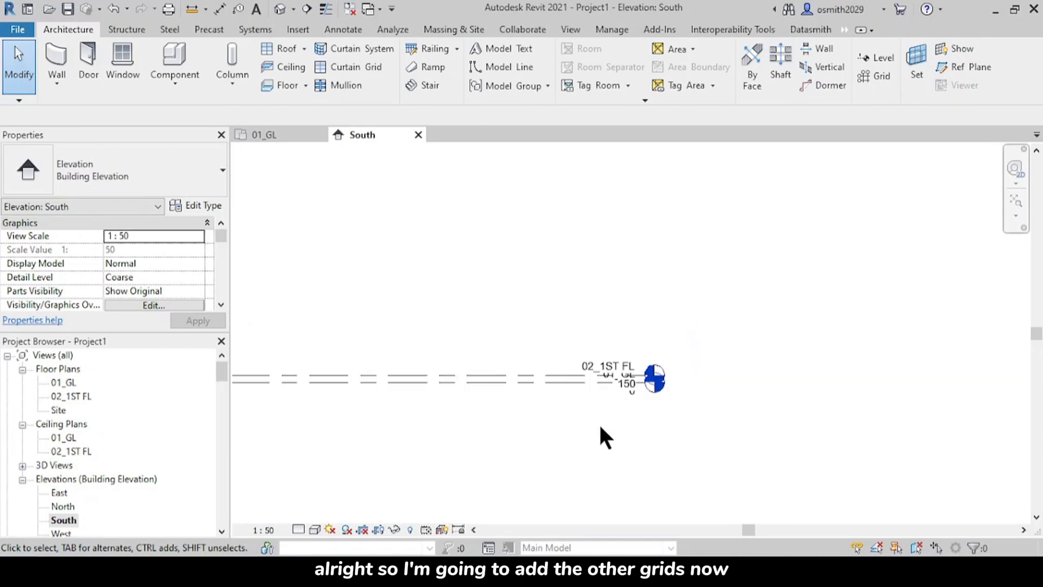
middle_drag(600, 429, 655, 396)
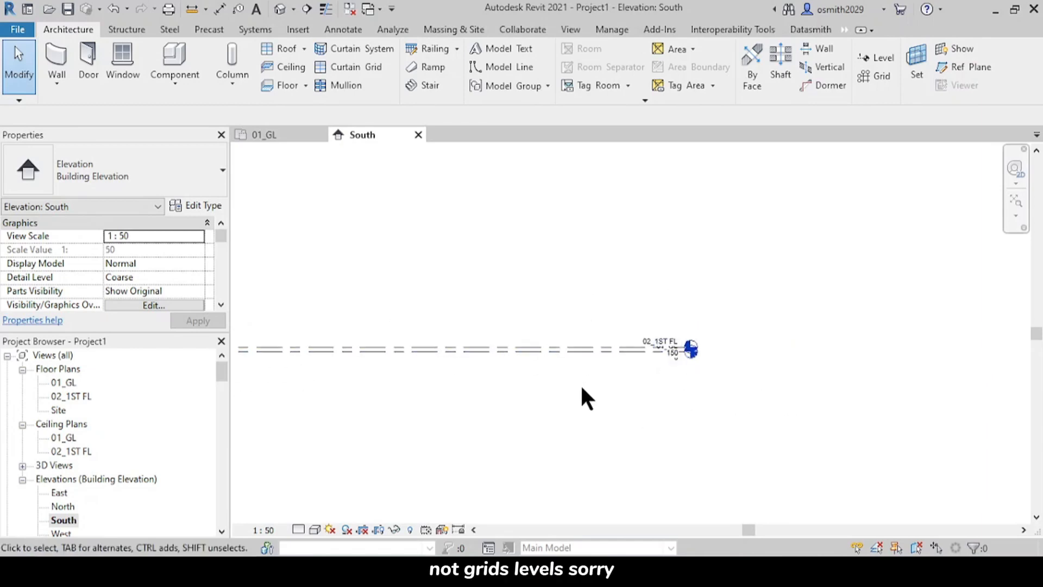
scroll(582, 396, down, 1)
middle_drag(582, 396, 729, 357)
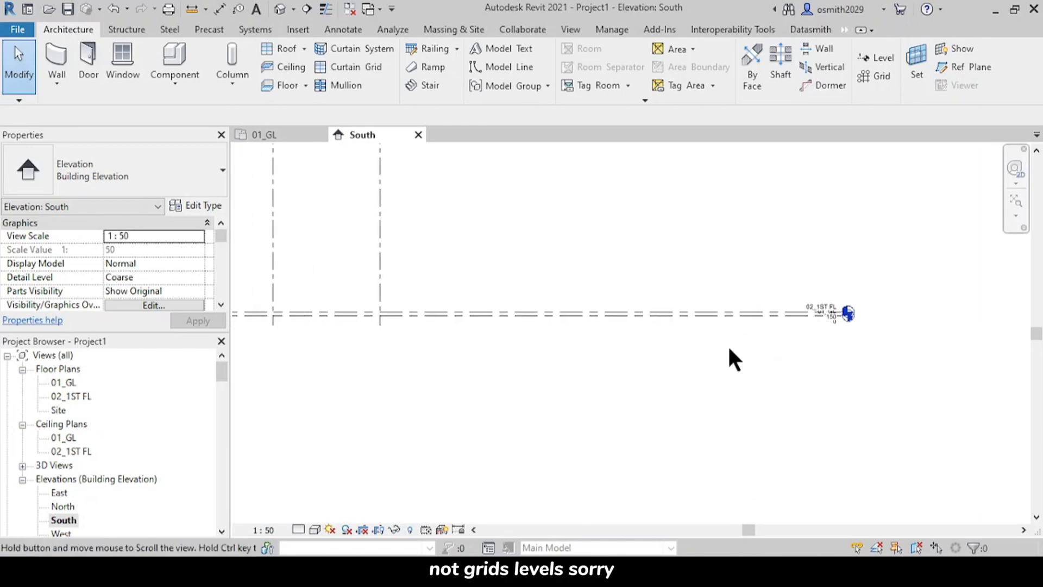
click(869, 60)
scroll(410, 350, down, 1)
middle_drag(474, 361, 730, 313)
scroll(367, 289, up, 8)
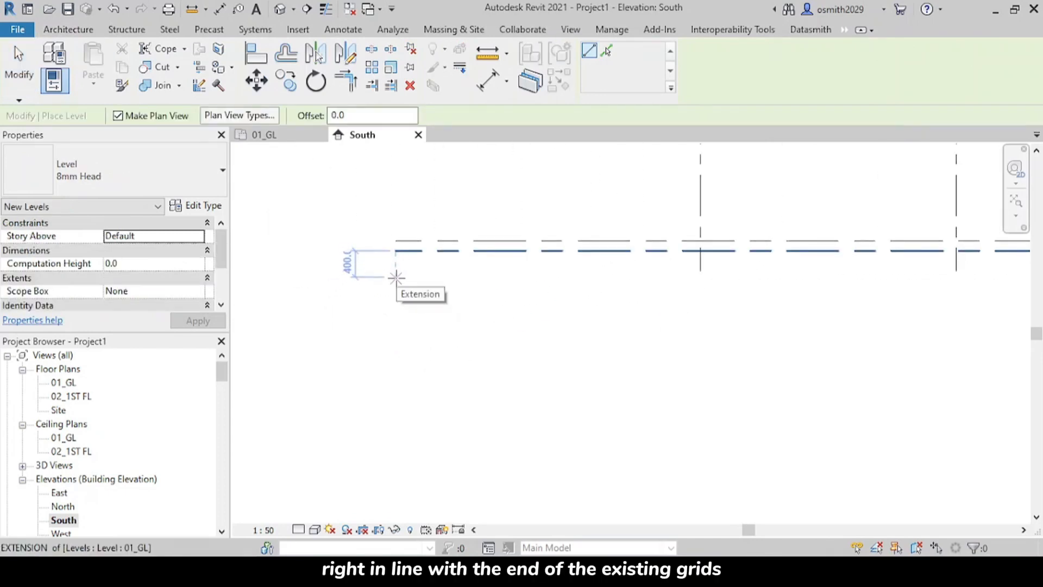
click(396, 278)
scroll(625, 303, down, 3)
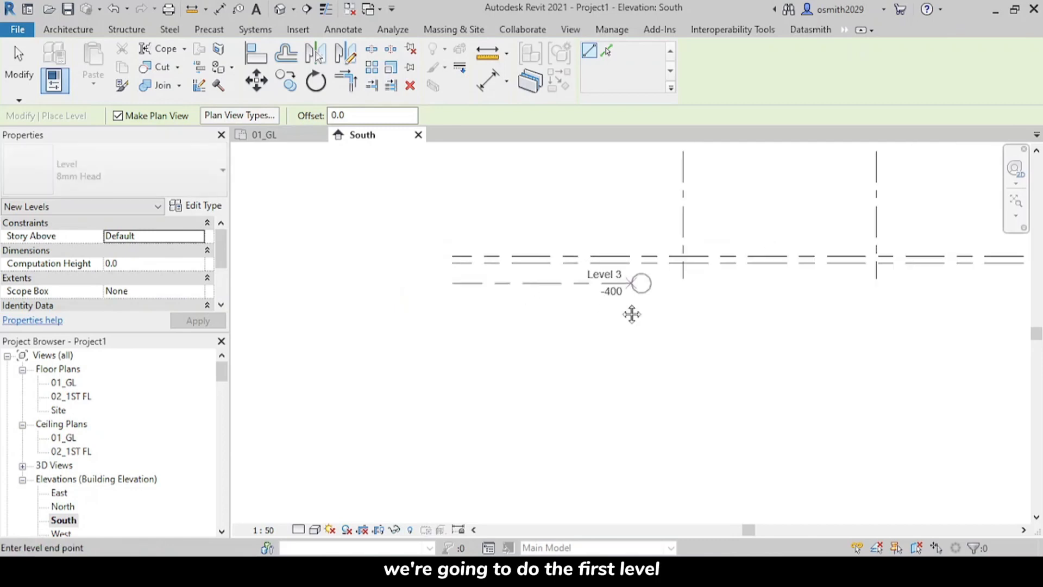
middle_drag(631, 312, 272, 307)
middle_drag(740, 312, 396, 298)
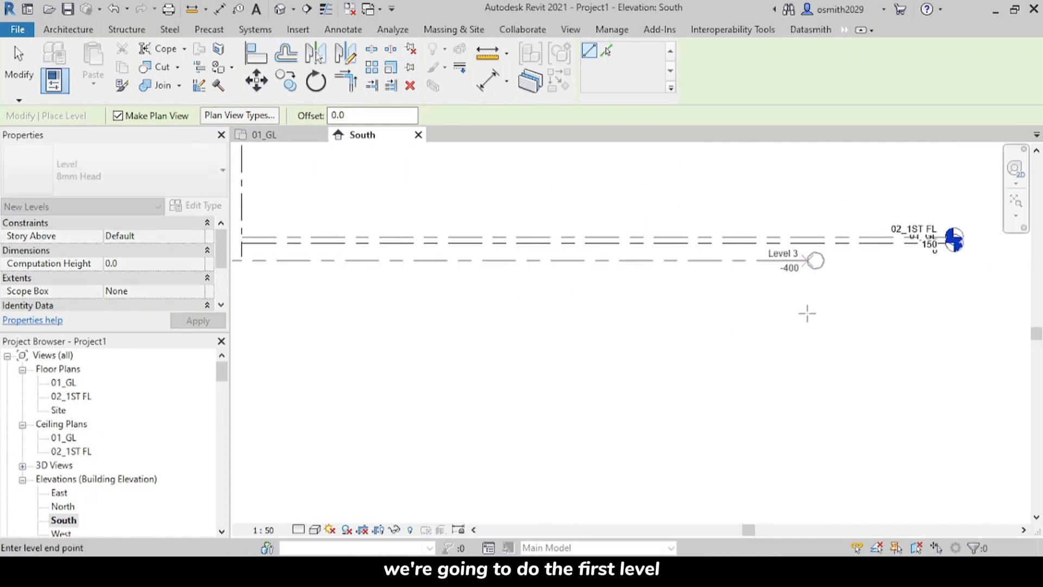
middle_drag(806, 310, 424, 326)
scroll(554, 282, up, 4)
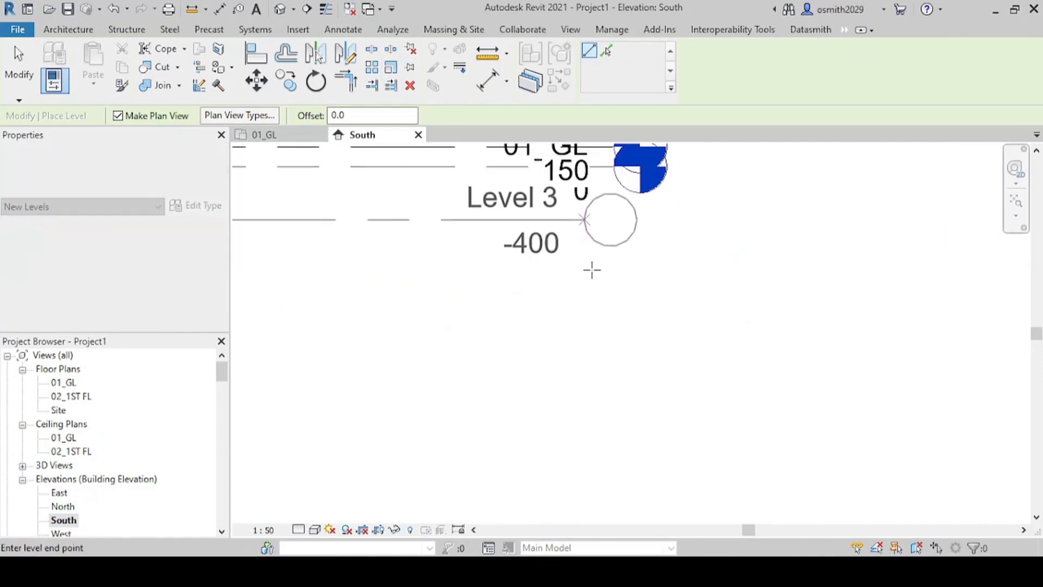
scroll(609, 251, up, 2)
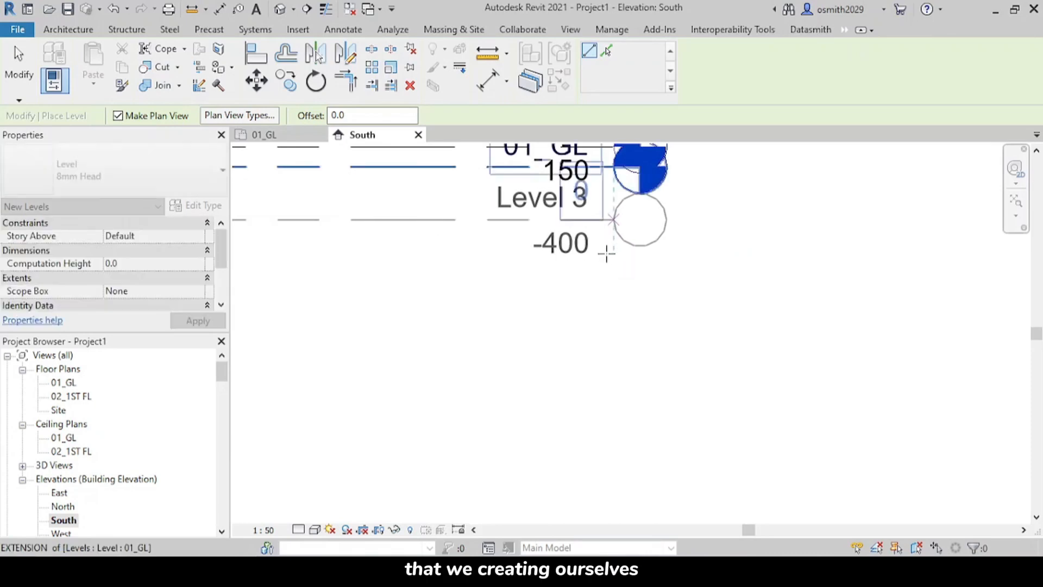
click(607, 252)
middle_drag(561, 373, 551, 392)
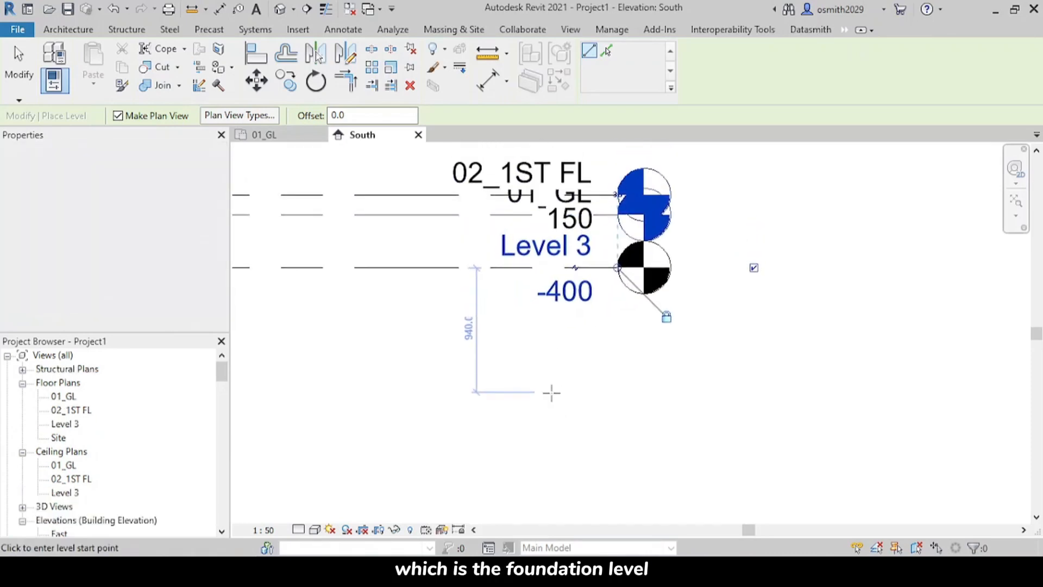
key(Escape)
key(Escape)
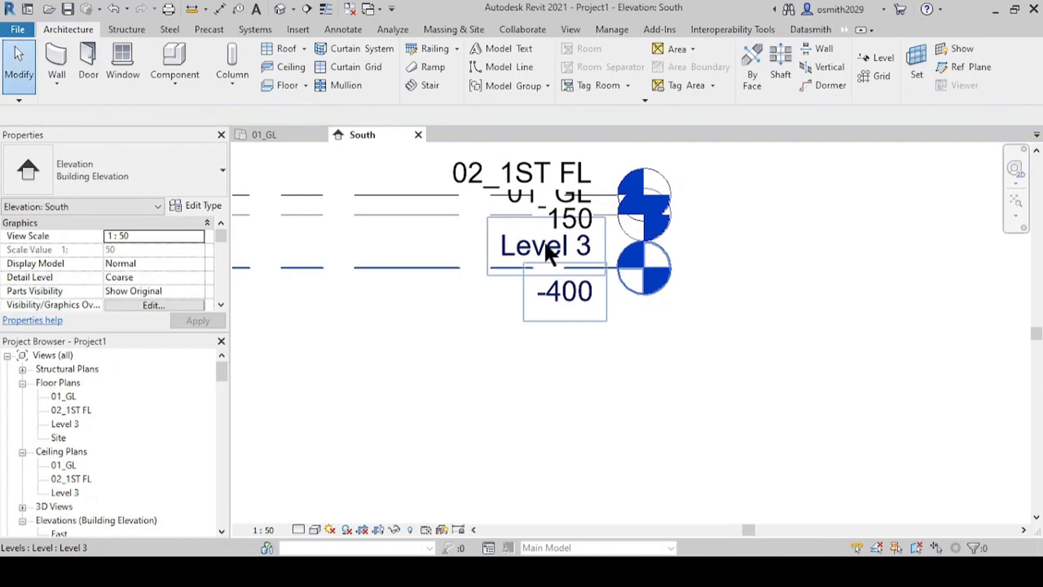
Step: Rename the new level below 01_GL as 00_FDN and rename its corresponding views as well
click(540, 248)
click(540, 250)
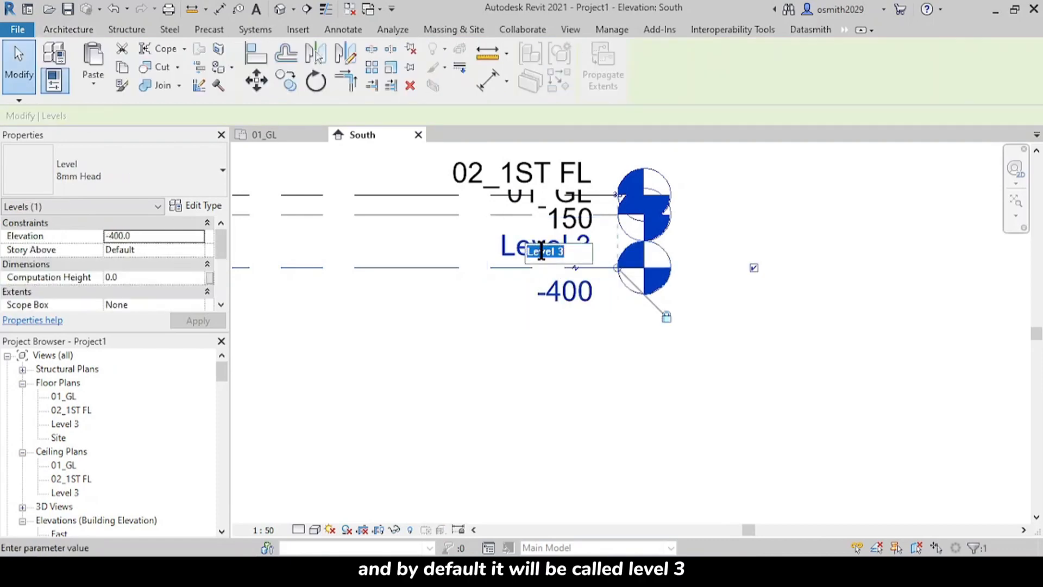
text(0)
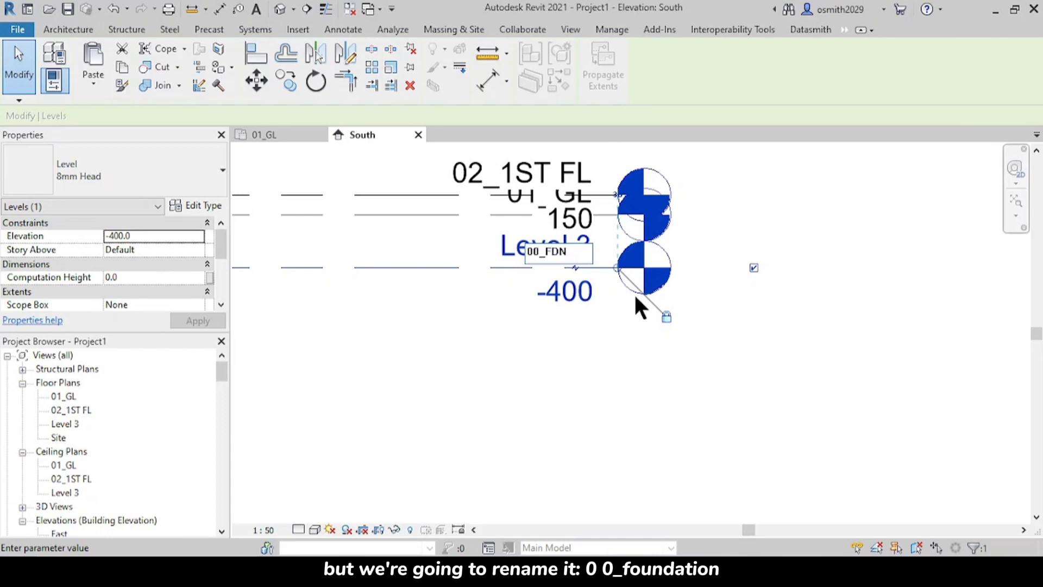
text(0_FDN)
key(Return)
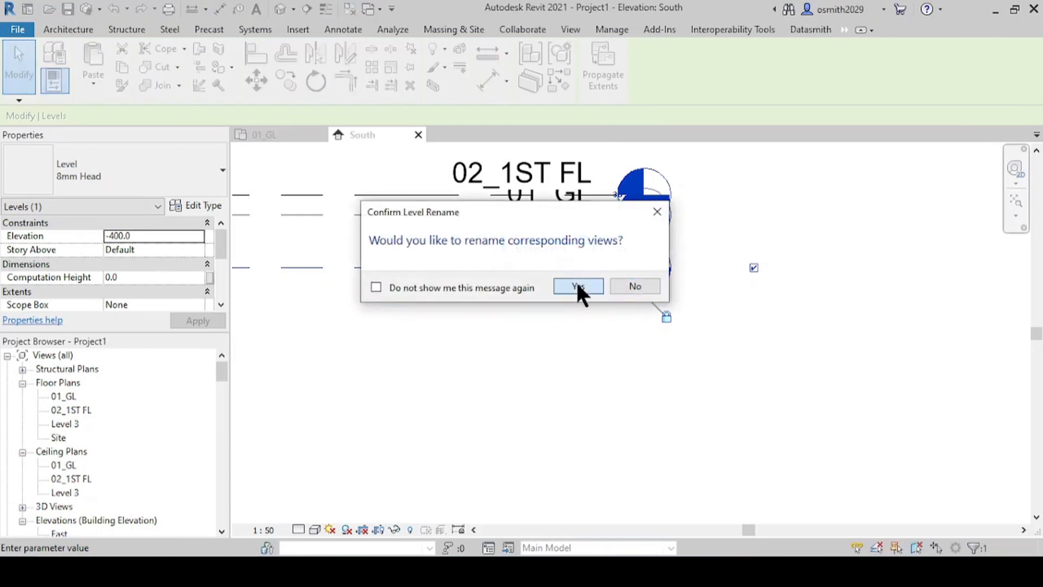
click(577, 286)
Step: Set the elevation of level 00_FDN to -600 mm
click(567, 296)
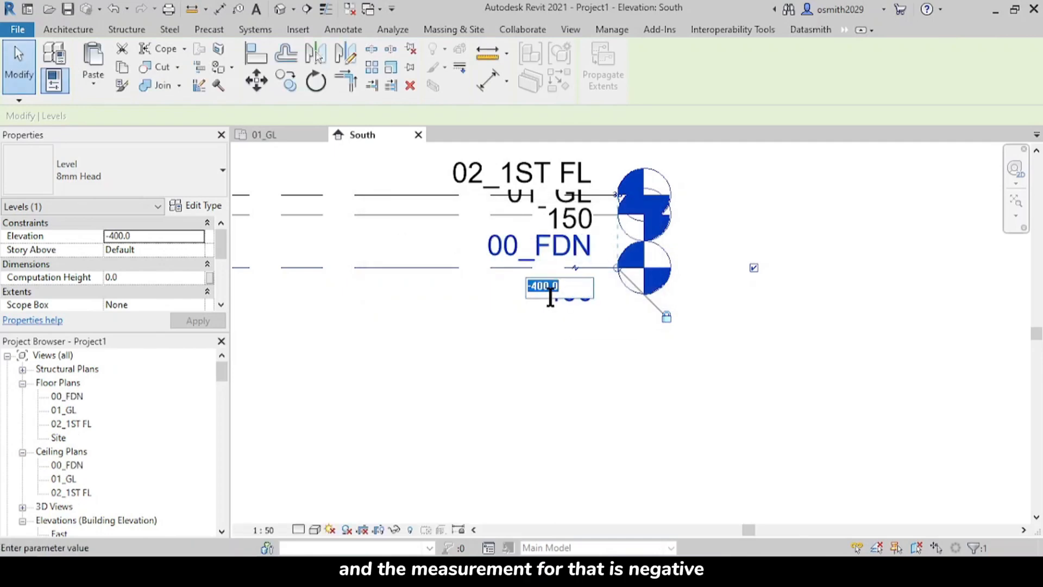
text(-60)
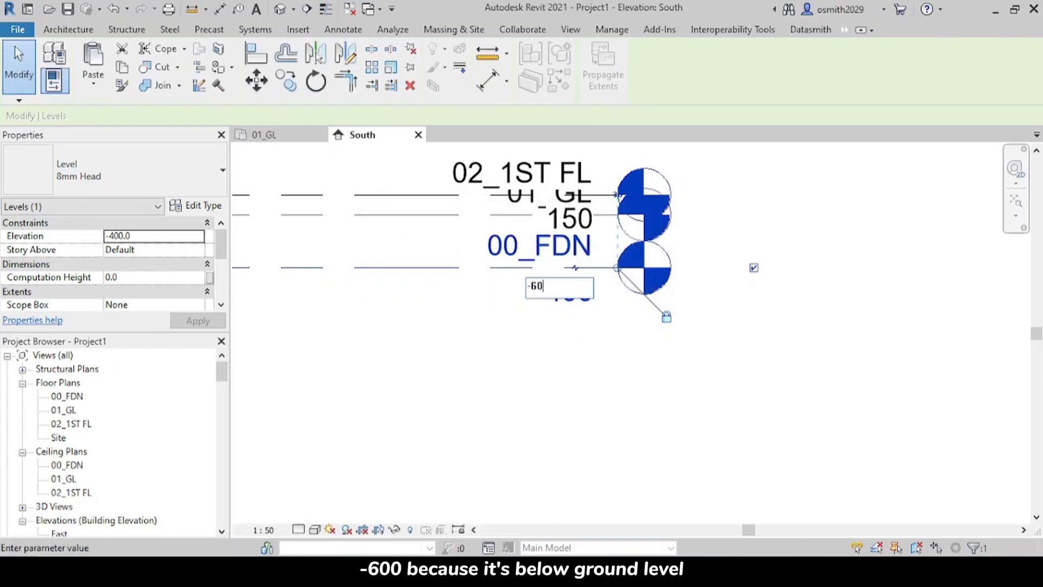
text(0)
key(Return)
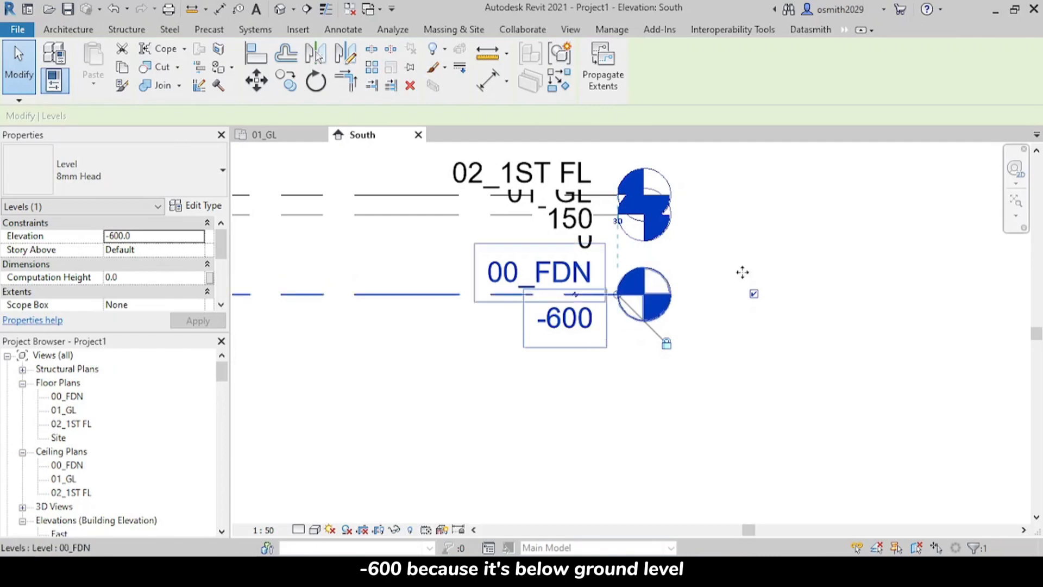
scroll(547, 255, down, 4)
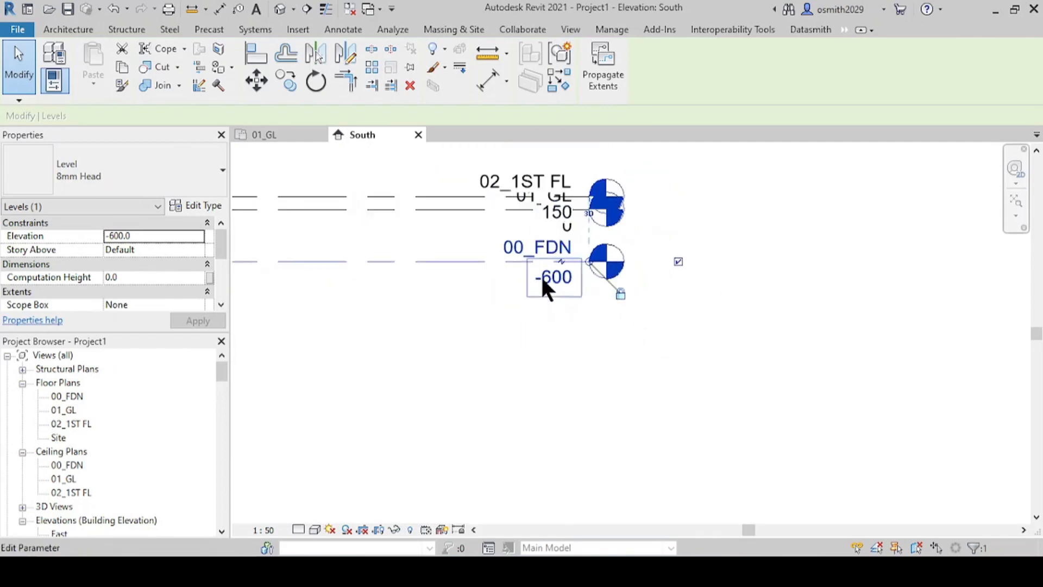
Step: Draw a new level about 2350 mm above 01_GL, with both ends aligned to the existing levels' ends
middle_drag(549, 284, 741, 373)
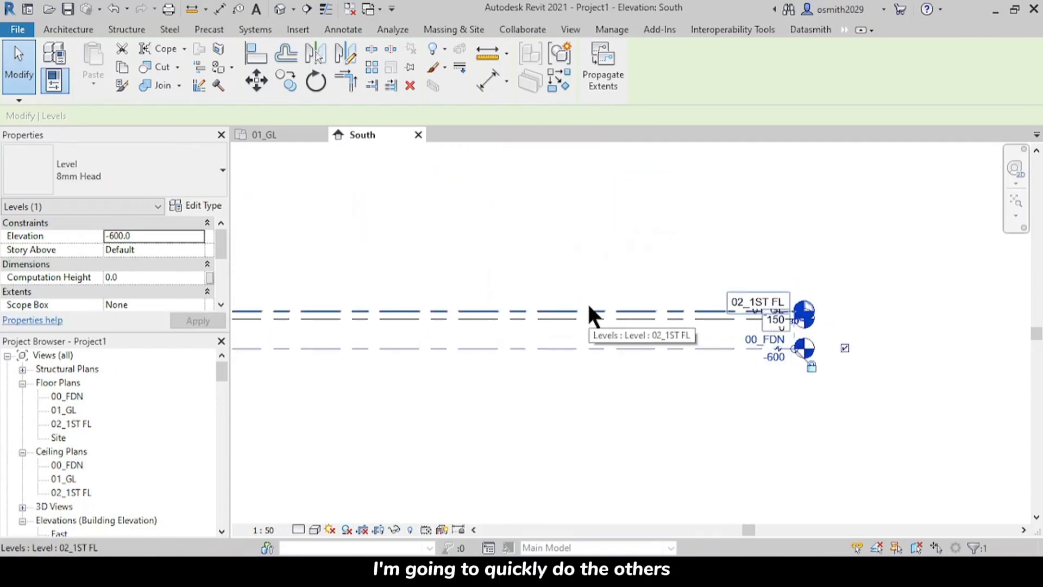
scroll(519, 328, down, 2)
middle_drag(581, 351, 652, 366)
middle_drag(736, 357, 766, 352)
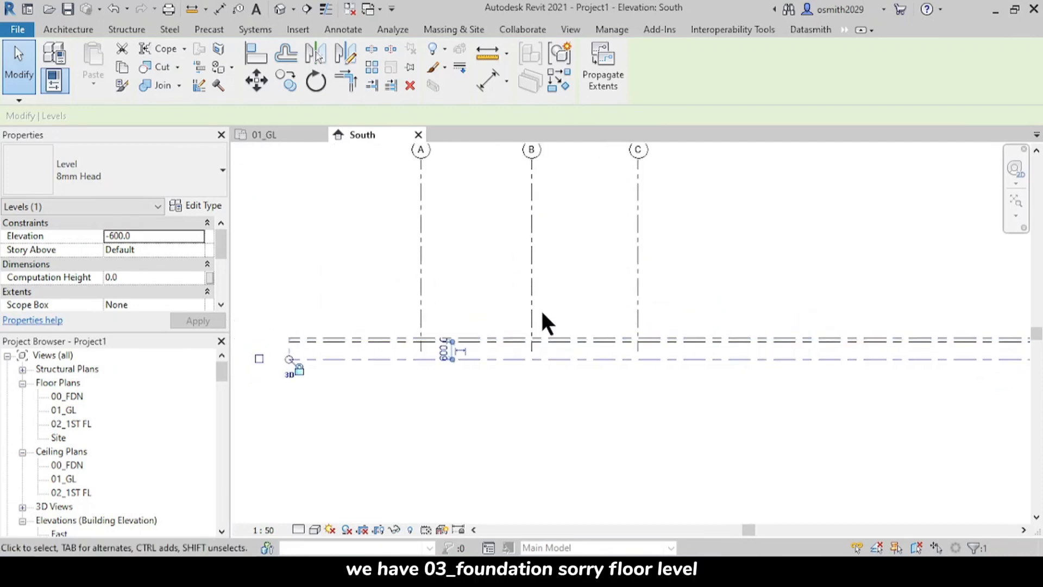
middle_drag(542, 313, 519, 347)
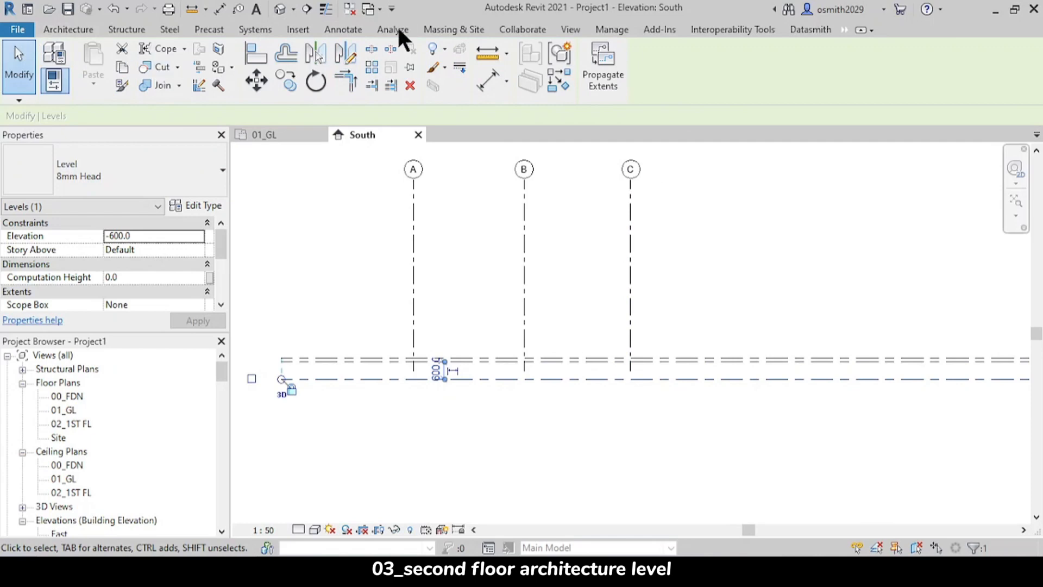
click(68, 30)
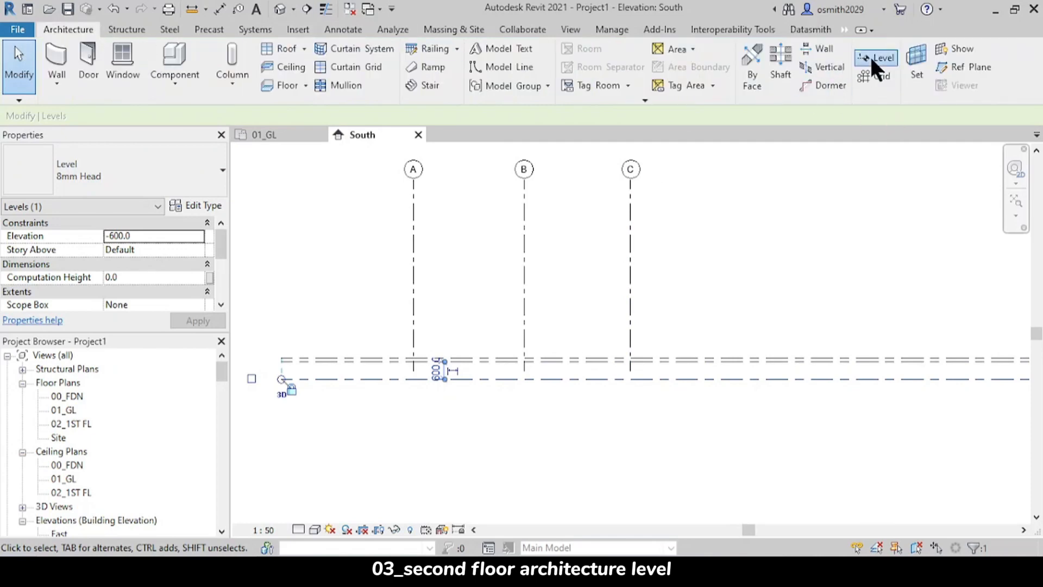
key(l)
key(l)
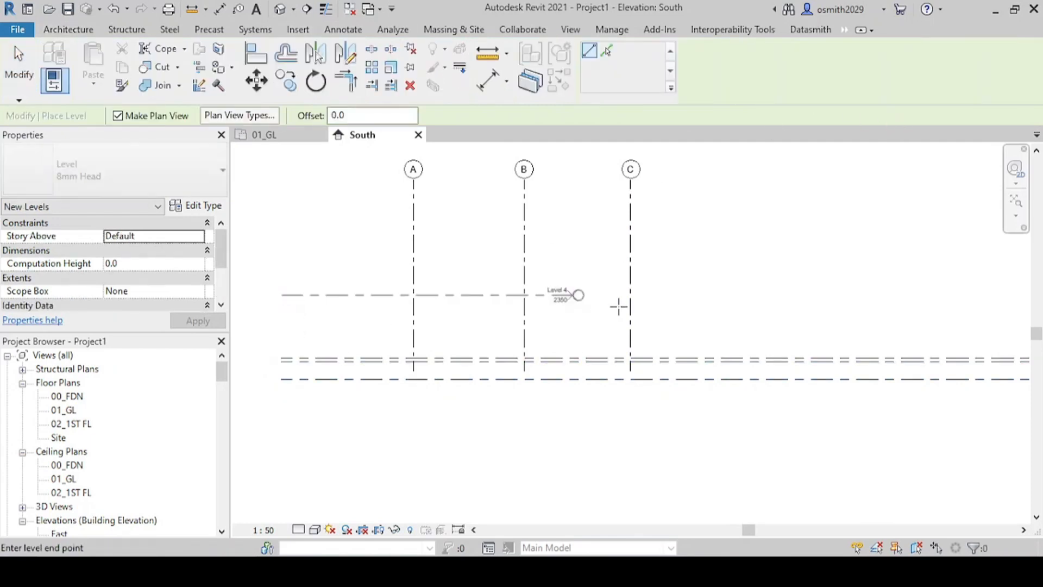
middle_drag(518, 317, 328, 314)
scroll(698, 285, up, 5)
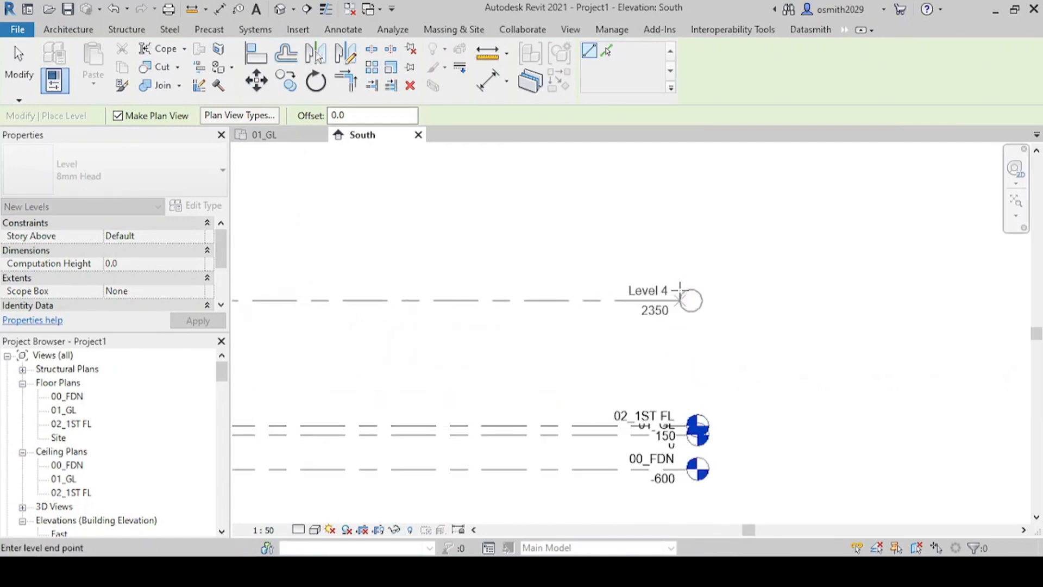
click(684, 298)
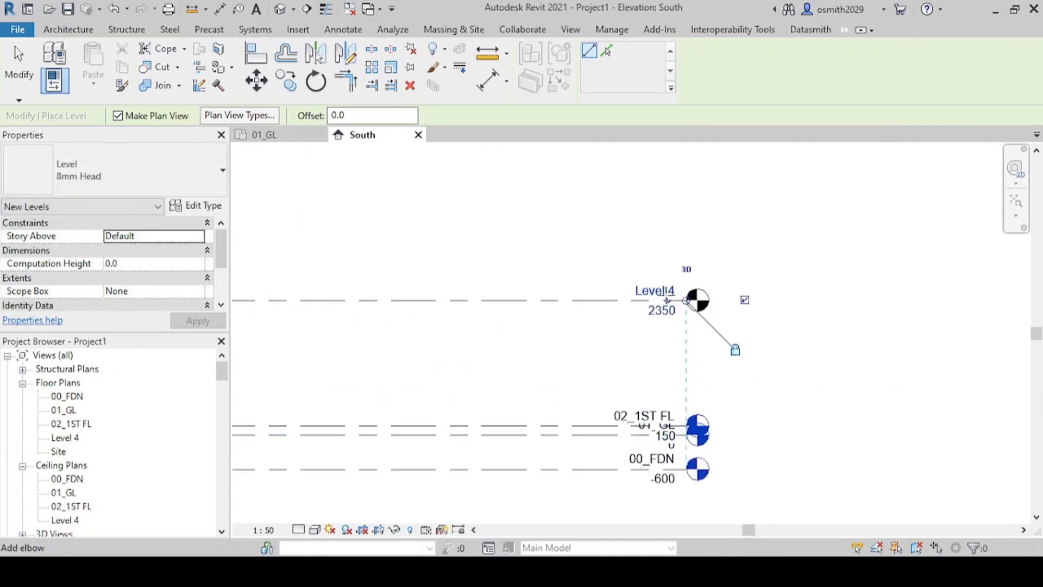
key(Escape)
key(Escape)
Step: Rename the new level above 02_1ST FL as 03_2ND FL along with its corresponding views, and set its elevation to 3000 mm
double_click(658, 291)
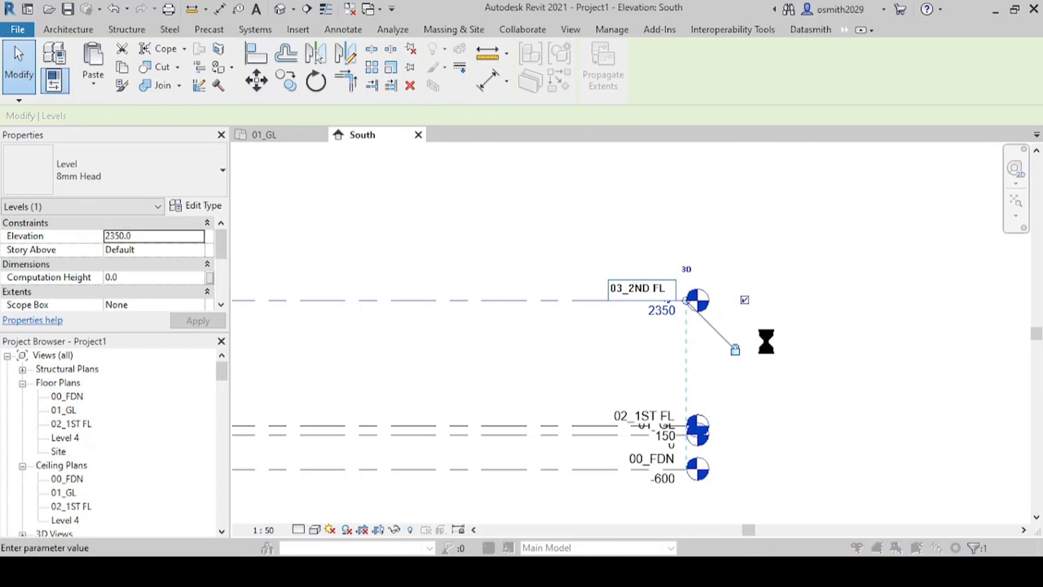
click(575, 284)
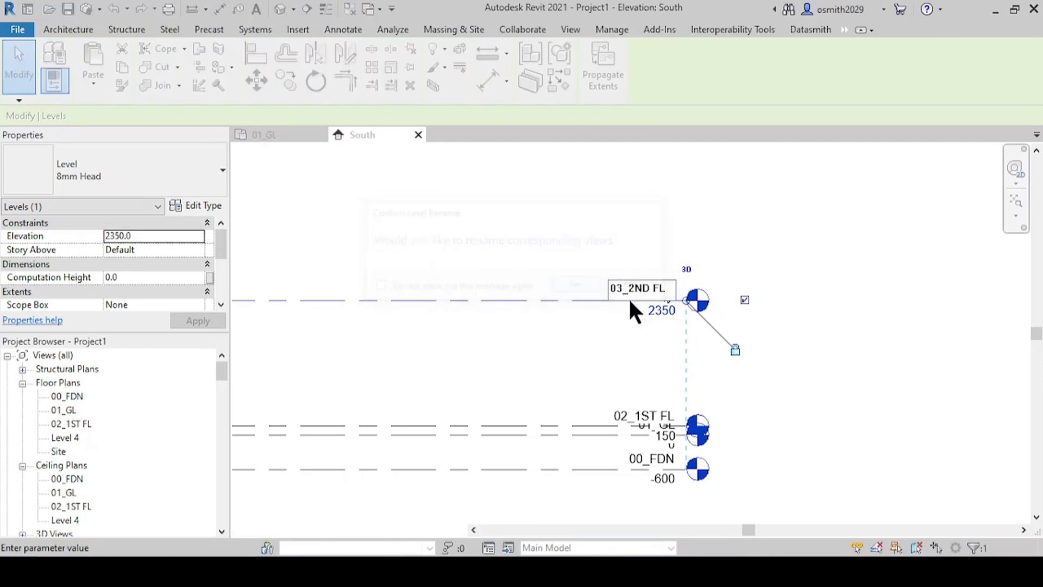
click(663, 311)
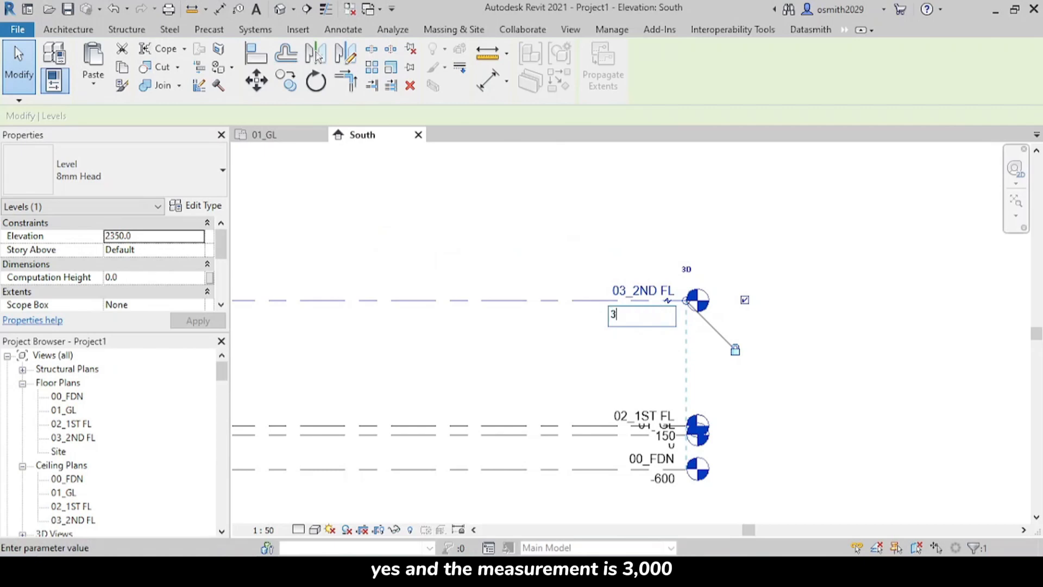
key(Return)
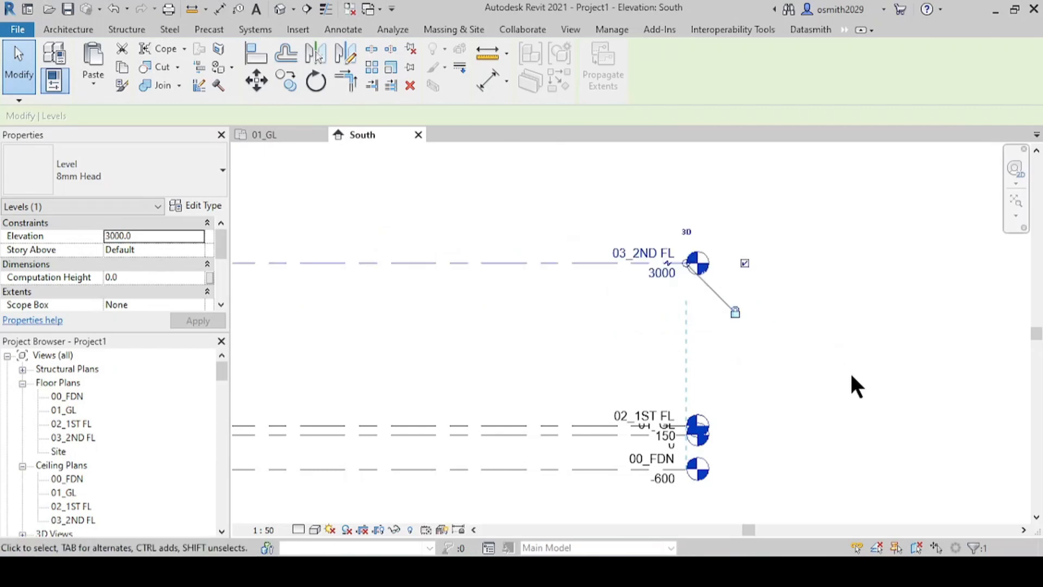
Step: Draw another level 3000 mm above 03_2ND FL, with both ends aligned to the existing levels' ends
scroll(641, 348, down, 3)
middle_drag(608, 390, 731, 410)
click(90, 29)
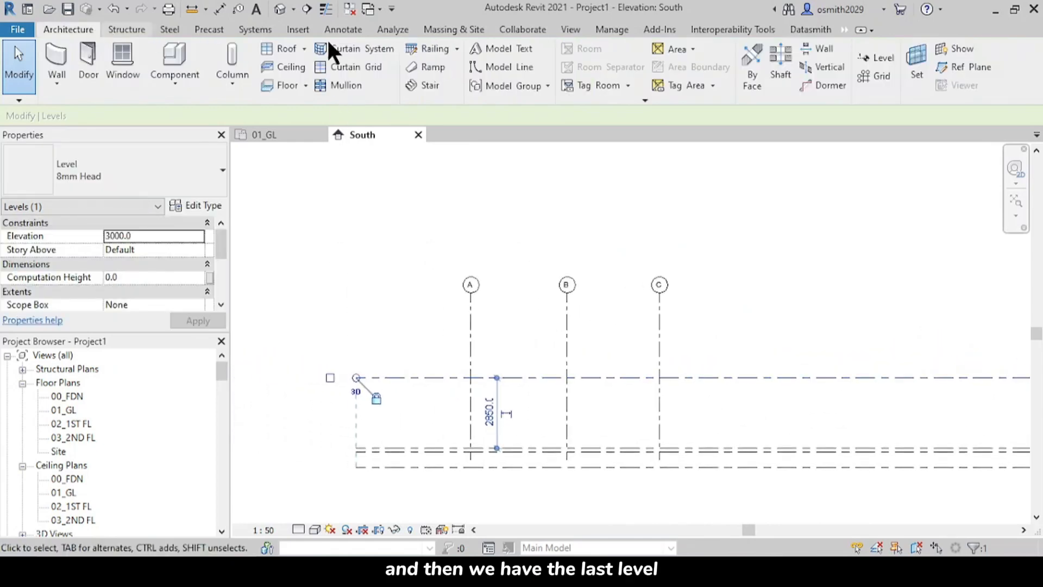
click(875, 59)
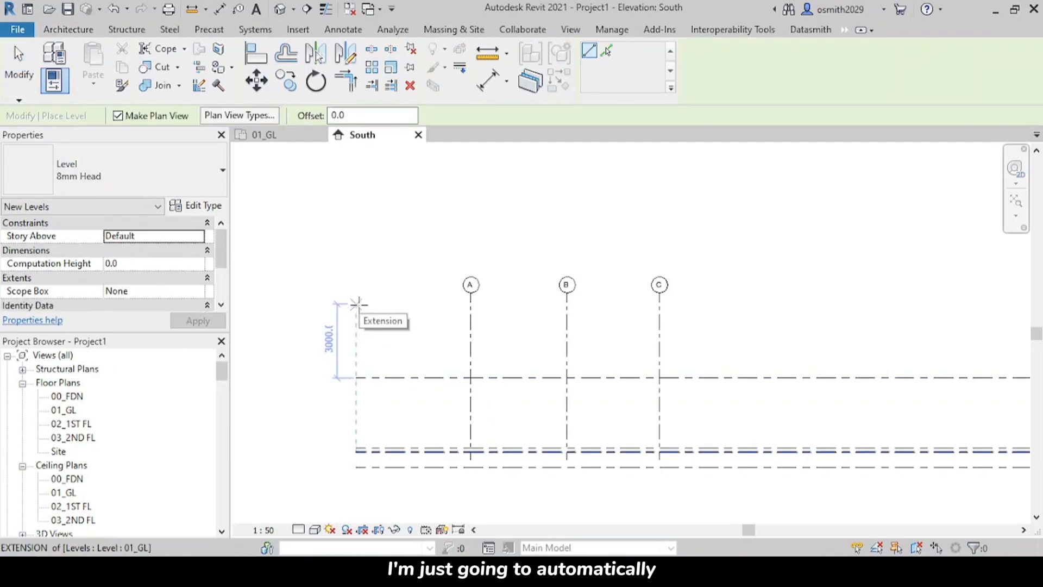
scroll(356, 324, up, 2)
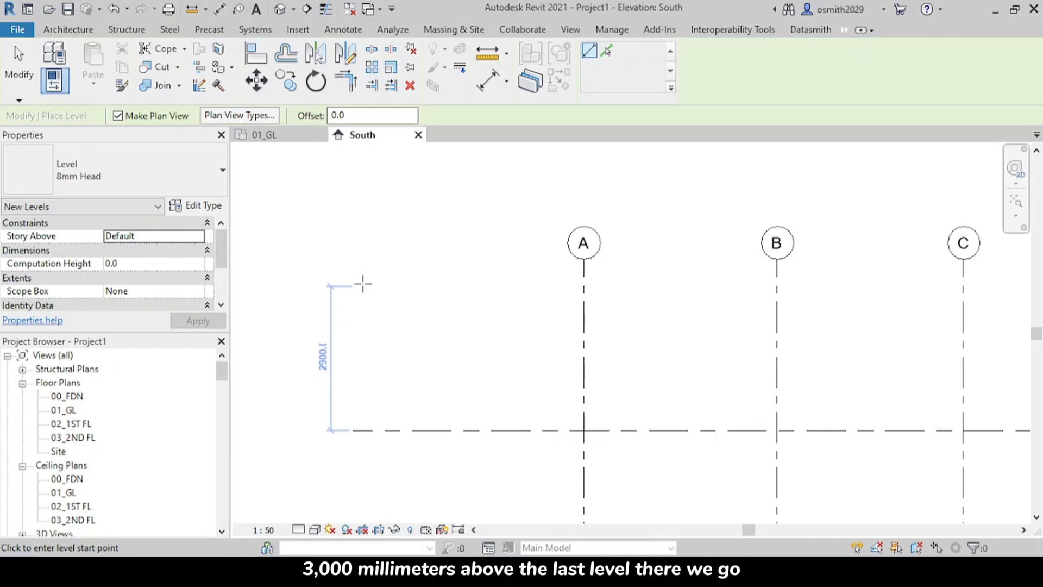
click(363, 283)
scroll(648, 282, up, 1)
middle_drag(648, 282, 353, 266)
scroll(641, 260, down, 2)
middle_drag(647, 264, 342, 242)
scroll(342, 242, down, 1)
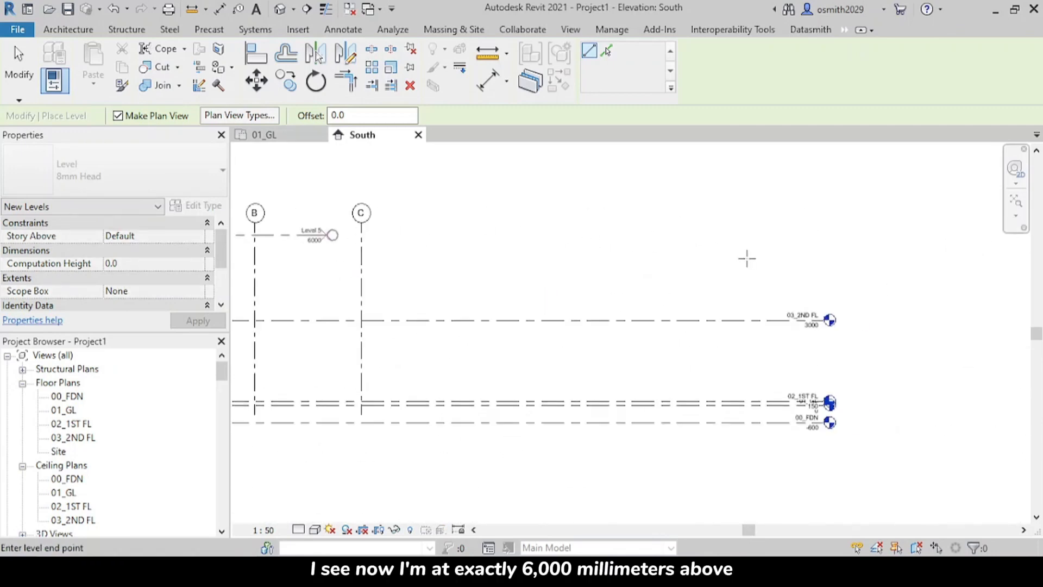
scroll(761, 239, up, 1)
click(851, 240)
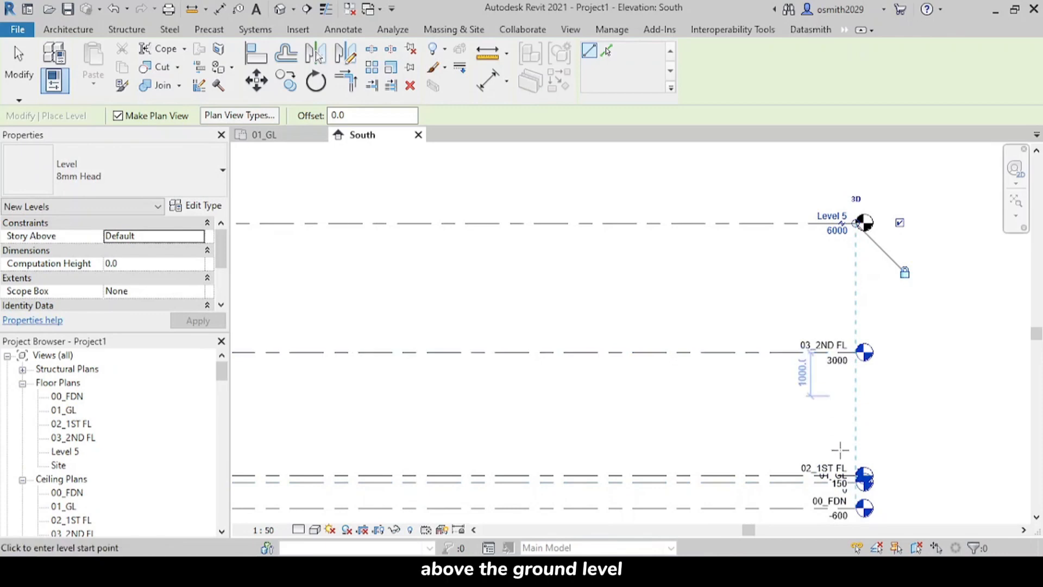
middle_drag(825, 401, 763, 423)
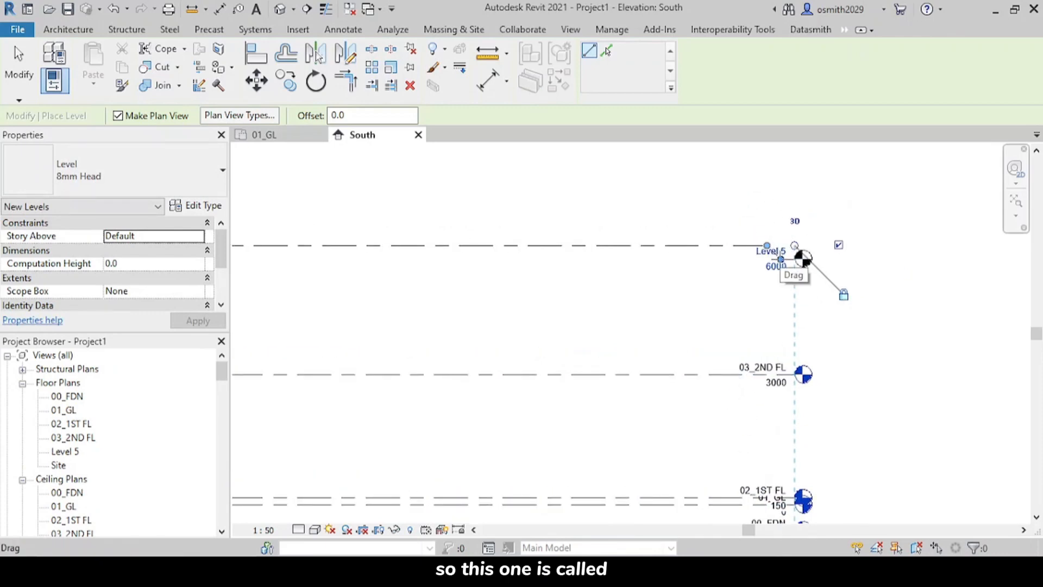
key(Escape)
key(Escape)
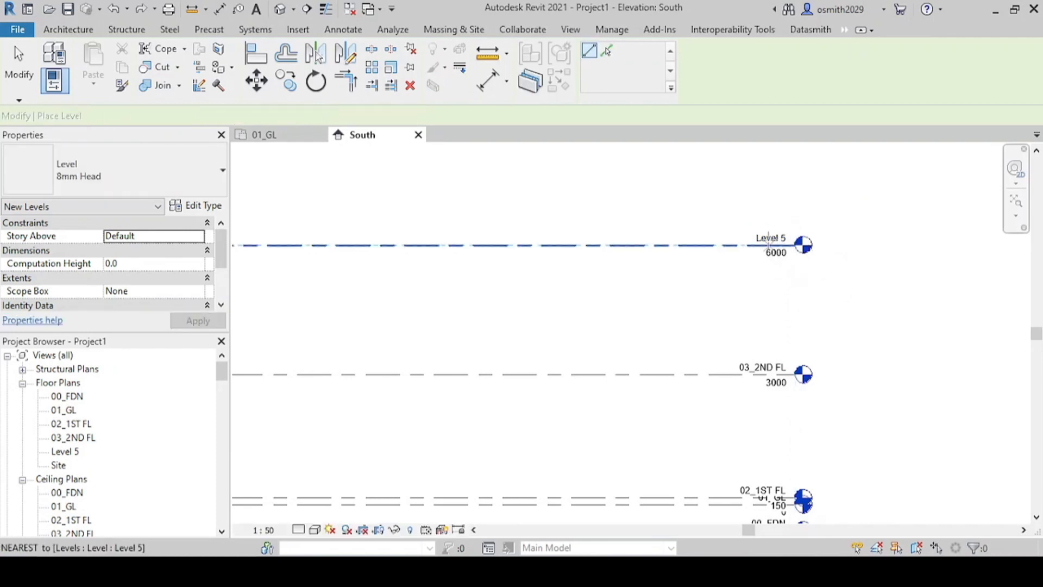
Step: Rename the topmost level as 04_WH along with its corresponding views, and expand the Structural Plans to check the levels' plan views
click(774, 236)
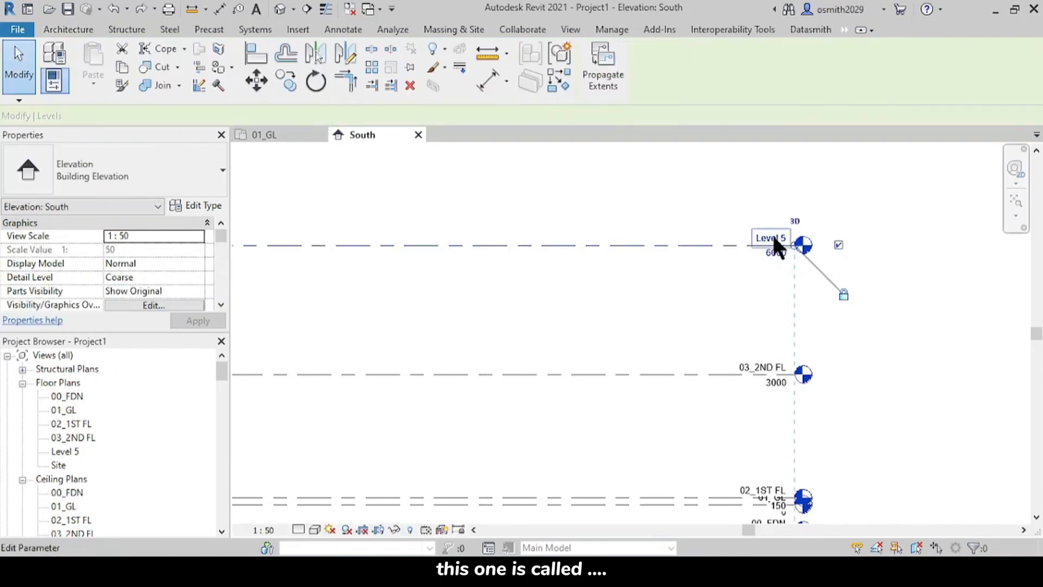
click(772, 234)
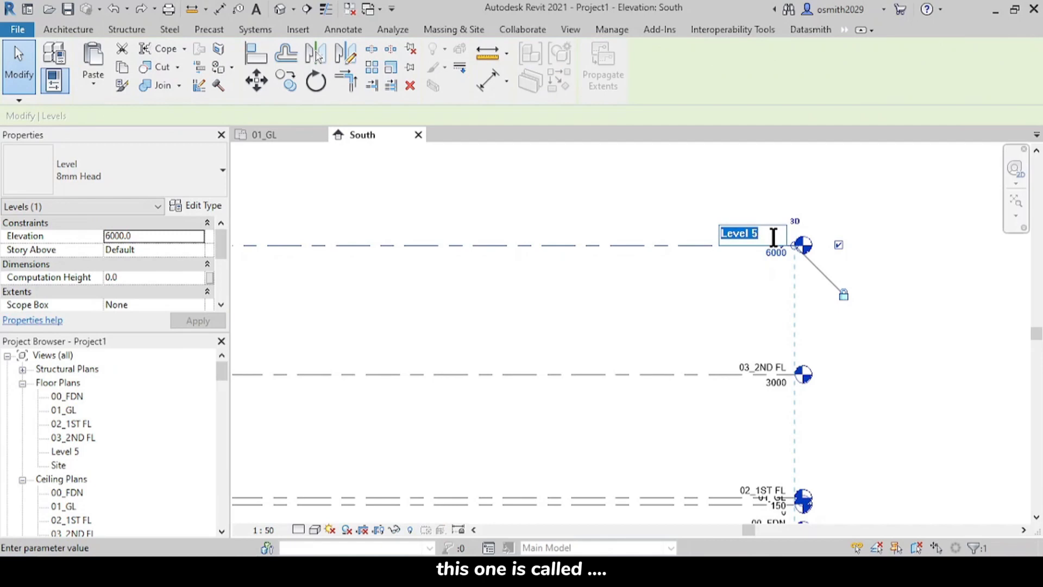
text(04_WH)
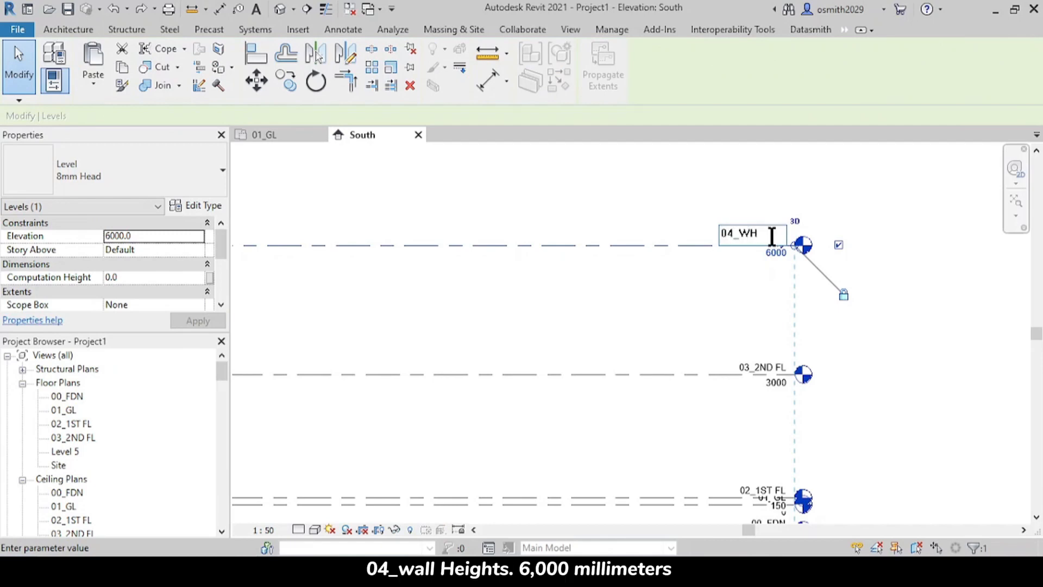
key(Return)
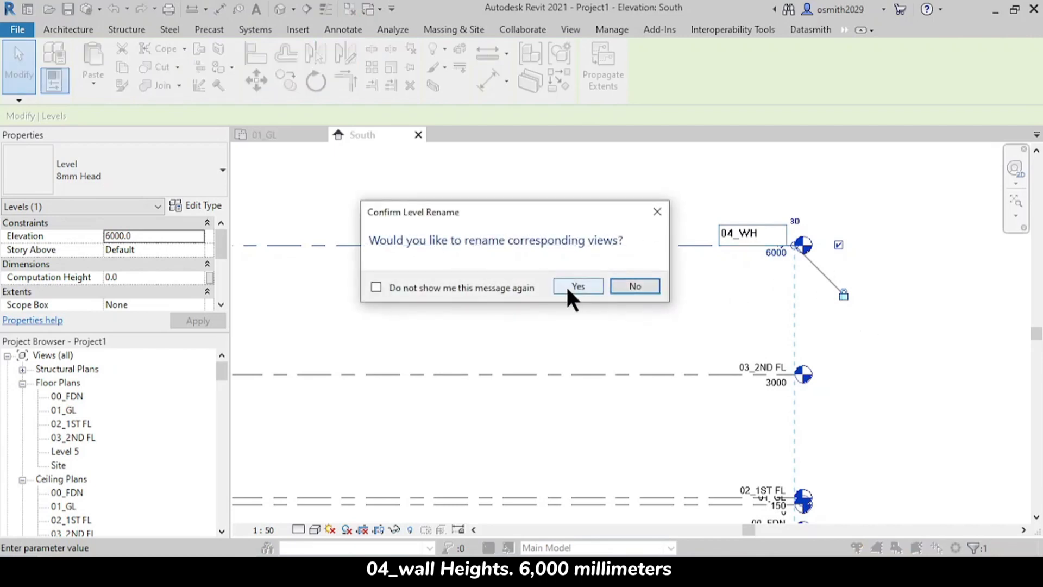
click(568, 285)
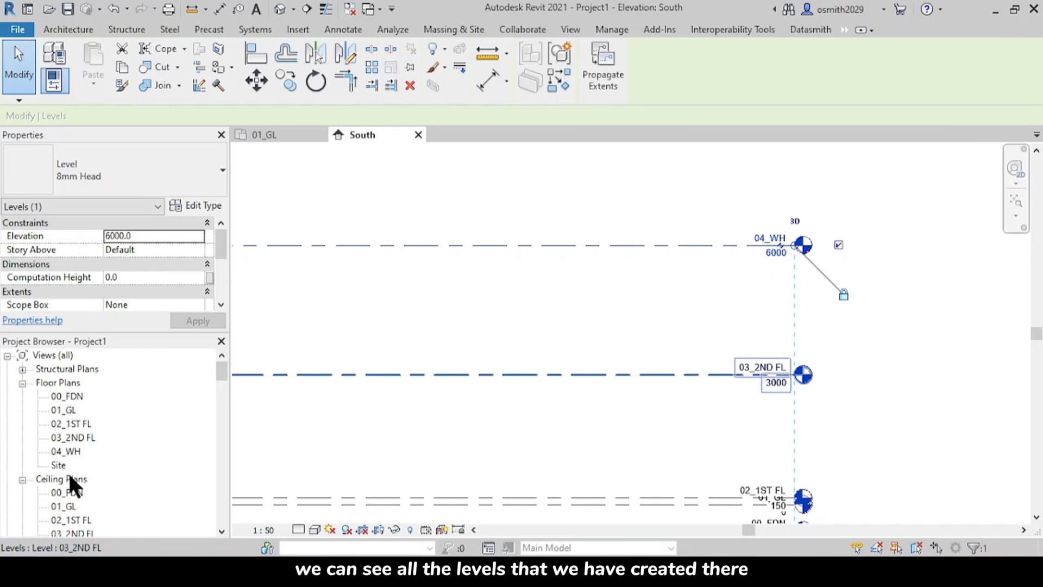
click(23, 370)
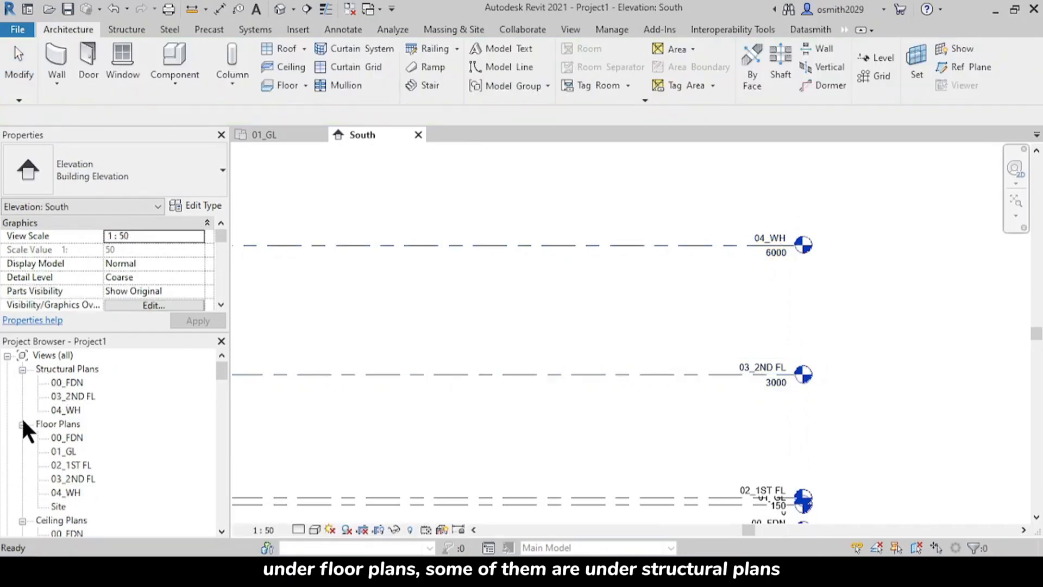
scroll(41, 482, down, 2)
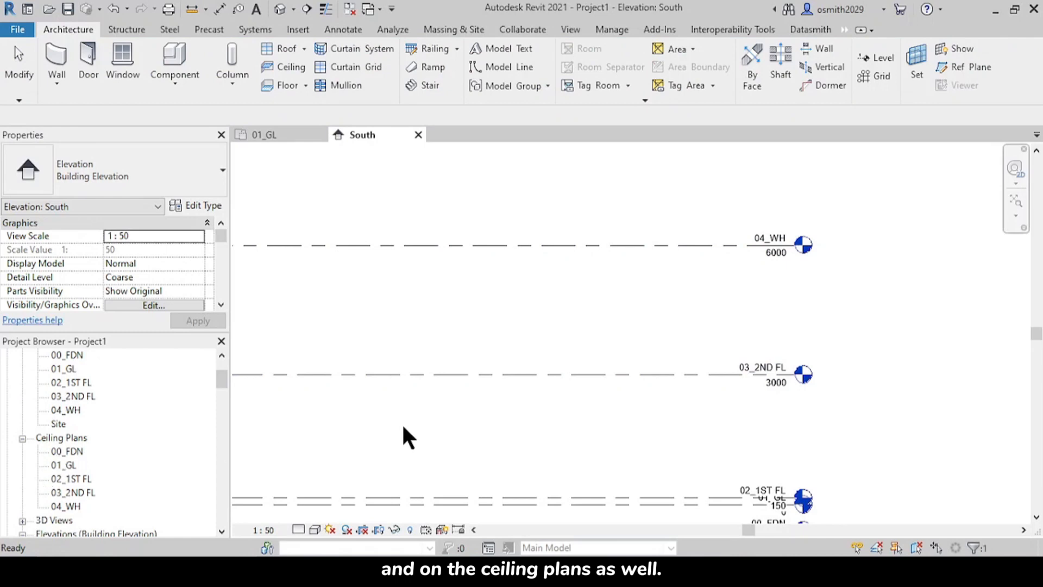
Step: Add an elbow to the 02_1ST FL level line and move its head up clear of the 01_GL label
click(770, 246)
middle_drag(769, 454, 729, 319)
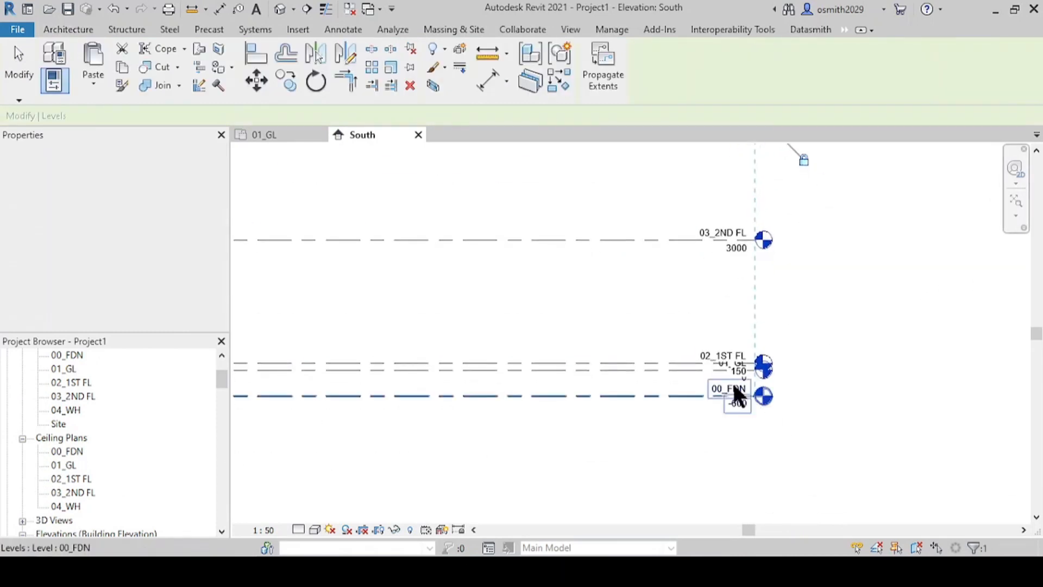
scroll(732, 380, up, 3)
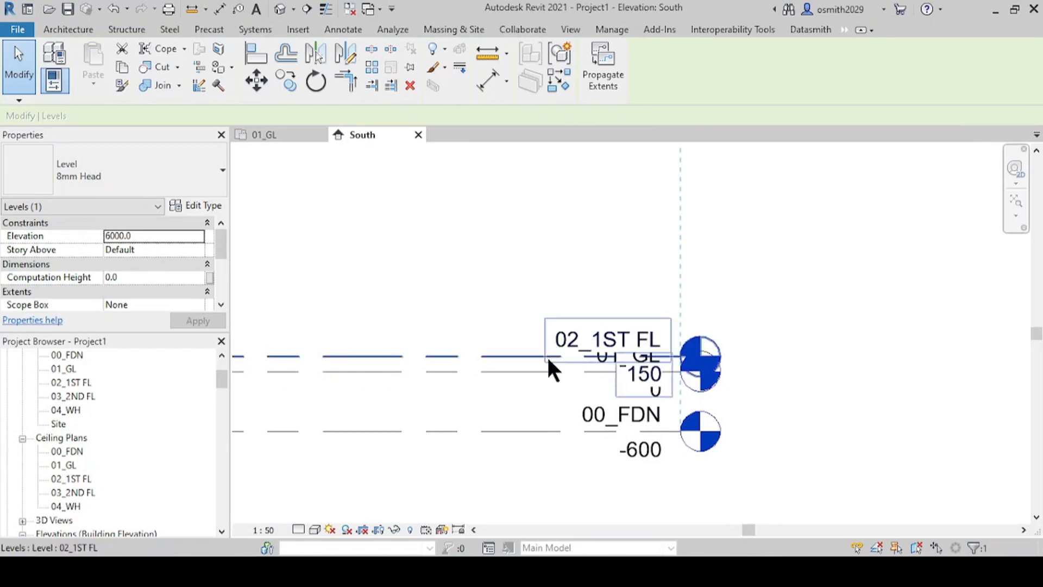
scroll(547, 359, up, 2)
click(478, 354)
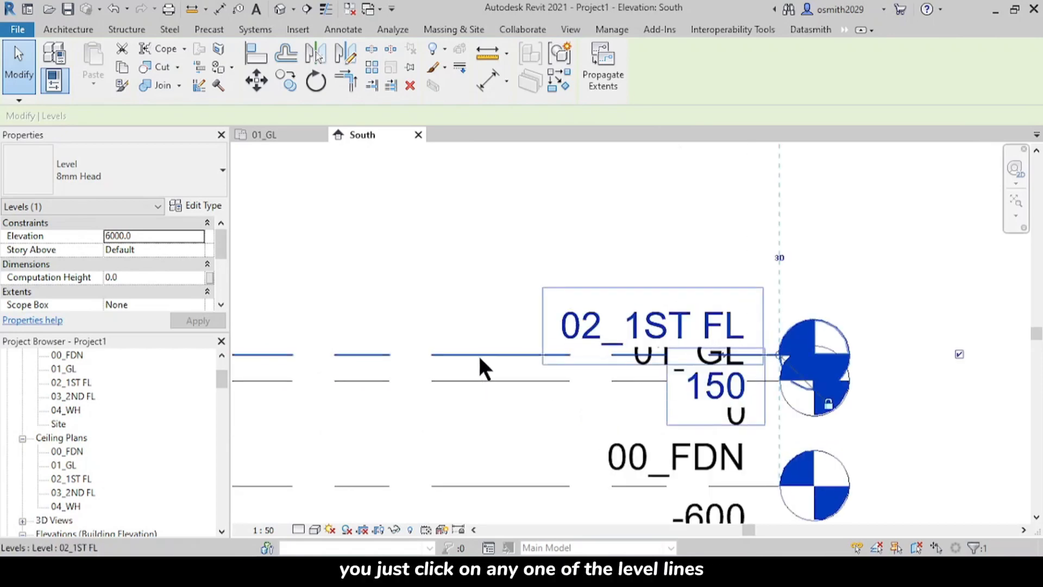
middle_drag(598, 381, 478, 427)
scroll(589, 391, up, 3)
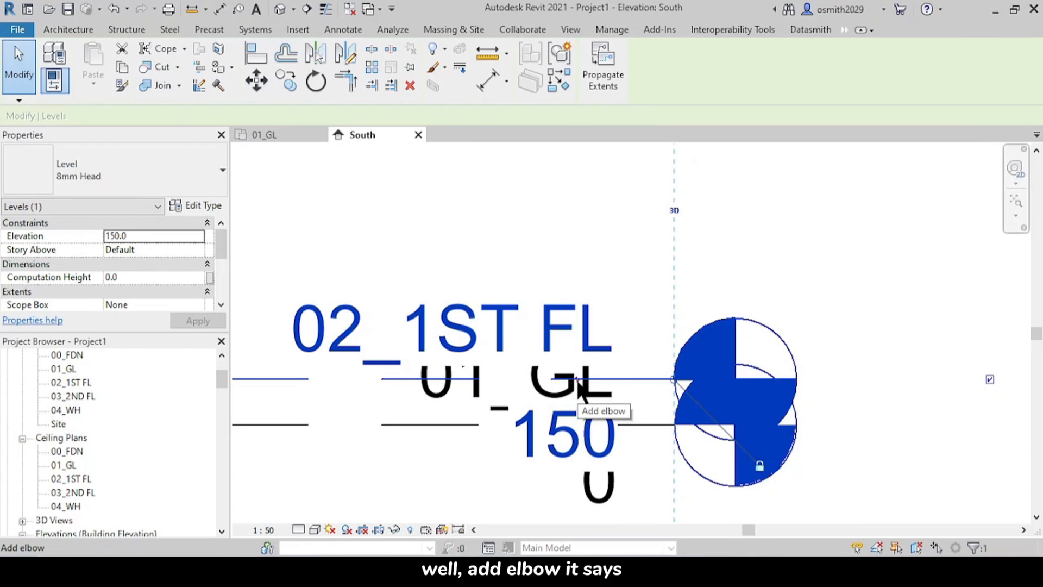
click(581, 388)
scroll(640, 375, down, 5)
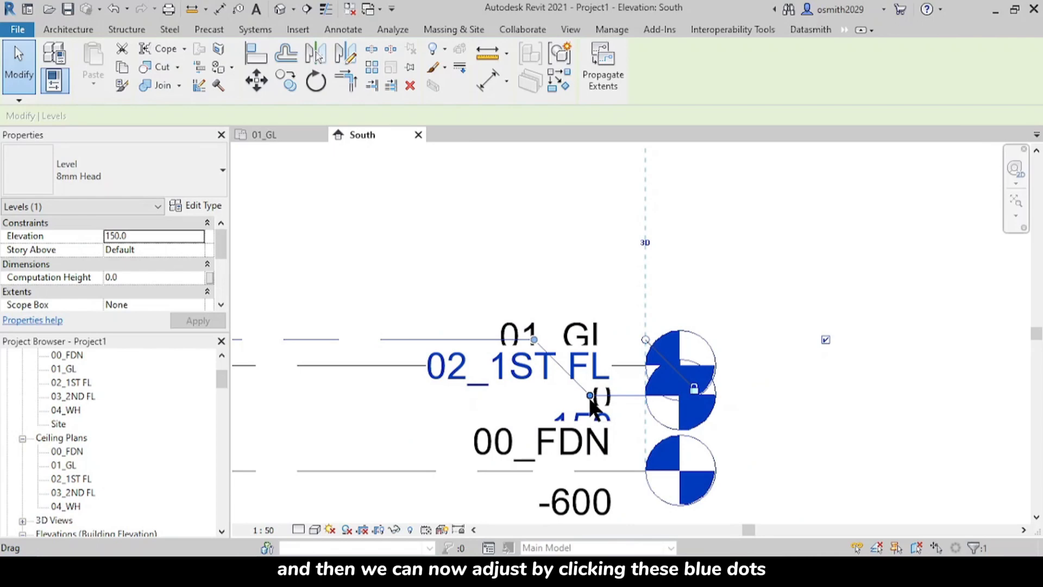
drag(590, 396, 601, 238)
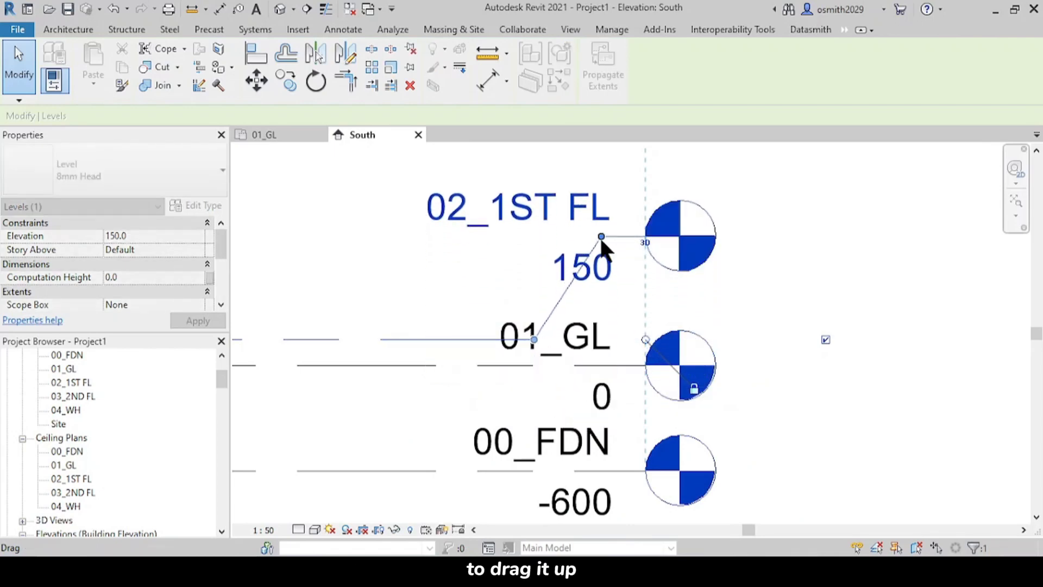
click(767, 262)
Step: Add an elbow to the 00_FDN level line and move its head down away from the 01_GL label
middle_drag(578, 339, 599, 383)
middle_drag(663, 375, 655, 244)
click(611, 390)
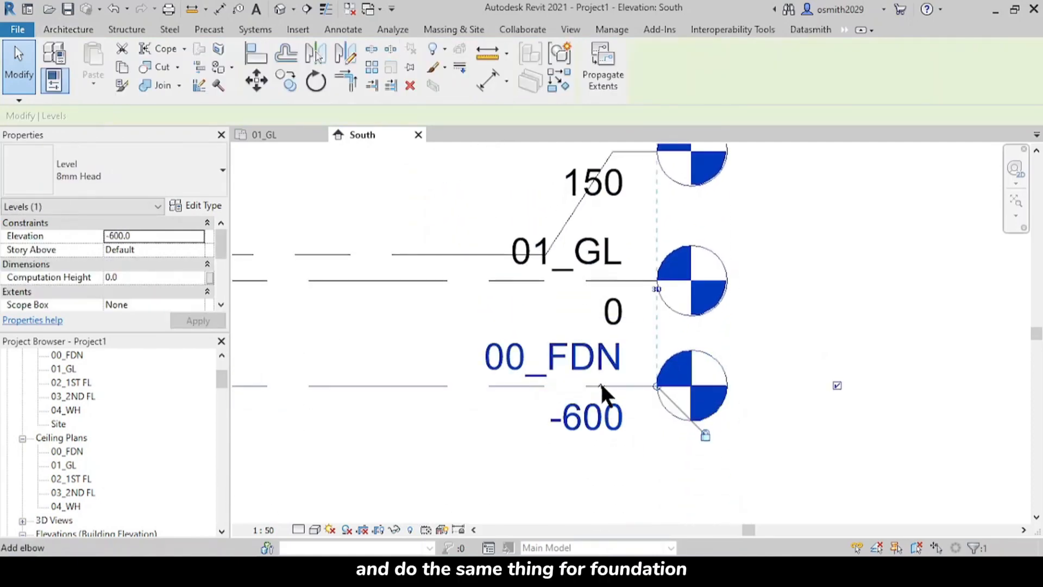
drag(601, 384, 601, 480)
click(794, 373)
Step: Add an elbow to the 01_GL level line and move its head down between the 02_1ST FL and 00_FDN heads
click(584, 280)
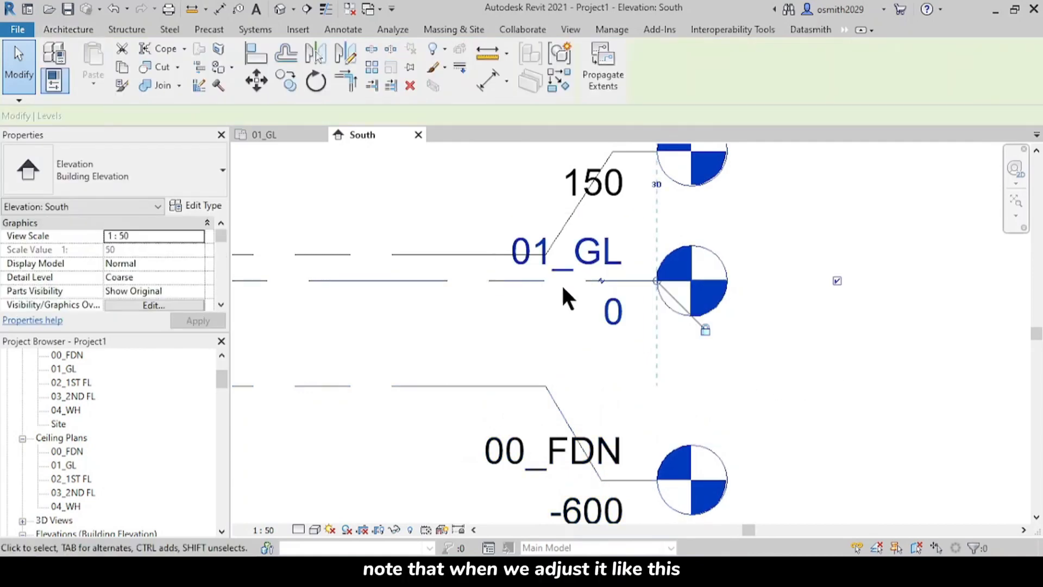
drag(601, 278, 611, 321)
click(797, 286)
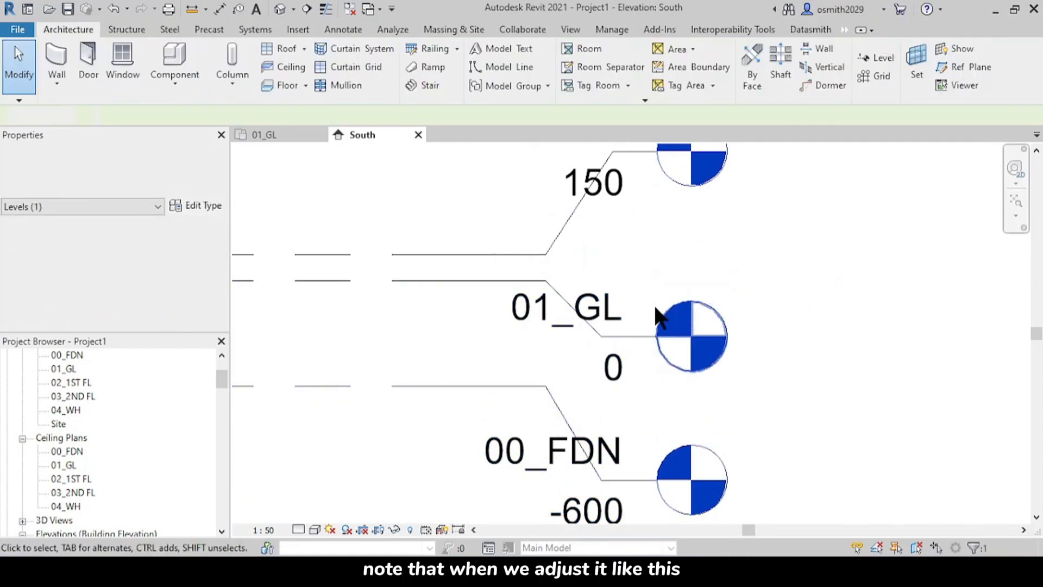
scroll(644, 308, down, 1)
middle_drag(644, 308, 777, 323)
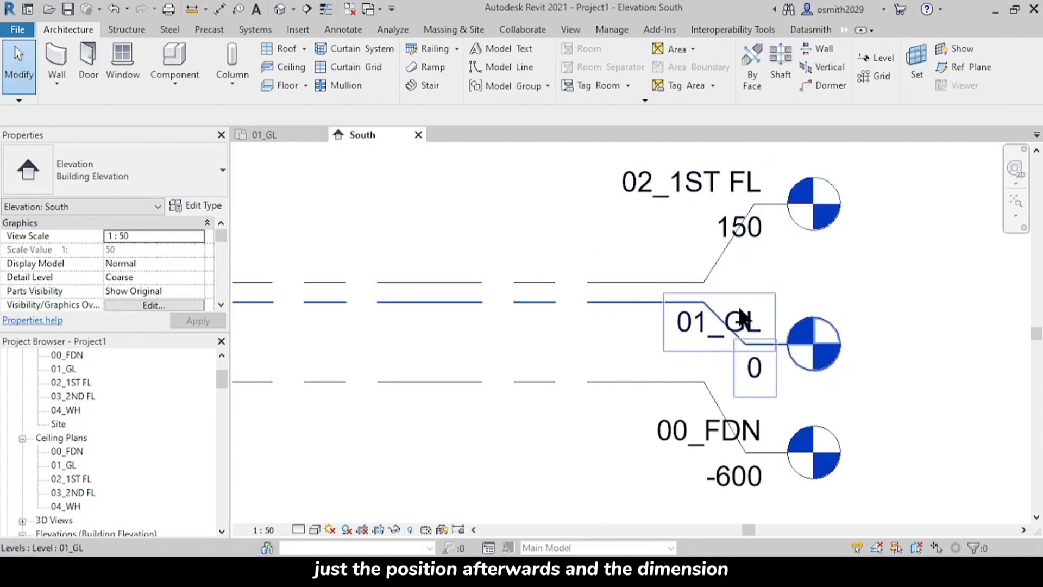
Step: Select the 03_2ND FL level and pull its aligned head end inward so all level heads sit closer to grid C
scroll(638, 326, down, 4)
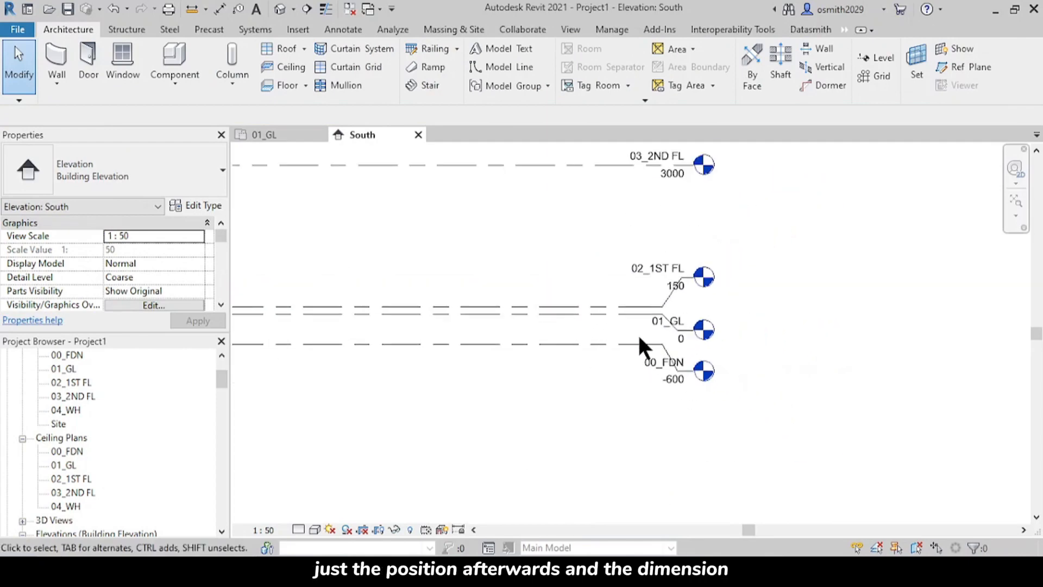
scroll(640, 361, down, 2)
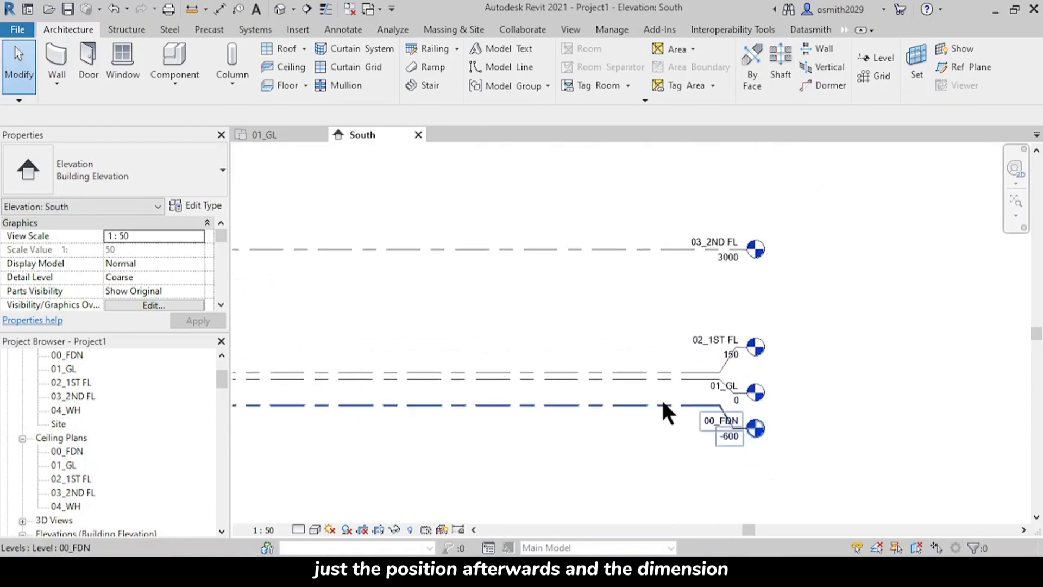
middle_drag(662, 415, 454, 416)
scroll(701, 377, up, 5)
middle_drag(673, 311, 651, 374)
scroll(651, 374, up, 1)
click(593, 260)
middle_drag(678, 308, 612, 348)
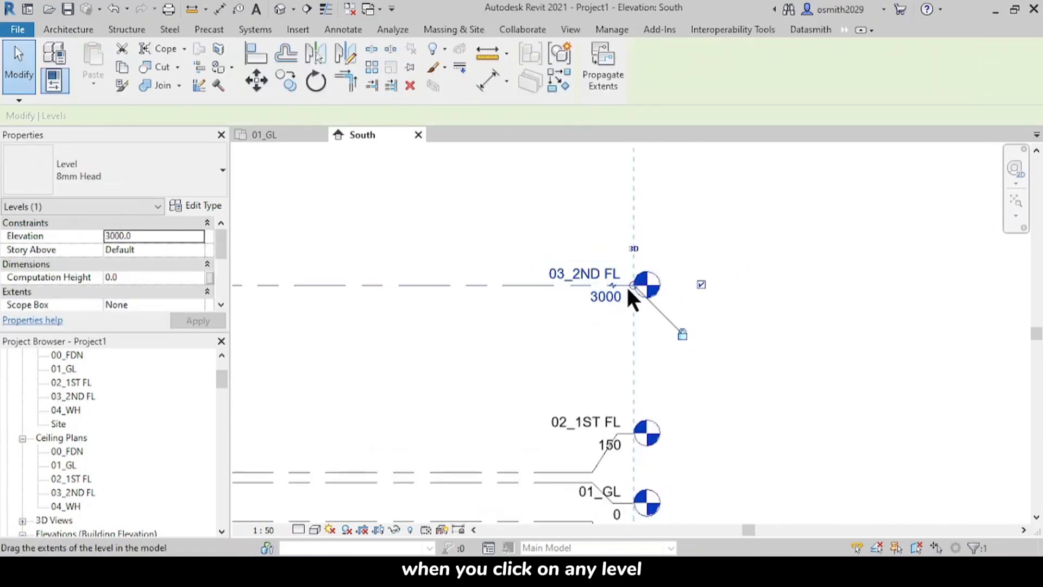
scroll(630, 283, up, 2)
scroll(632, 286, up, 2)
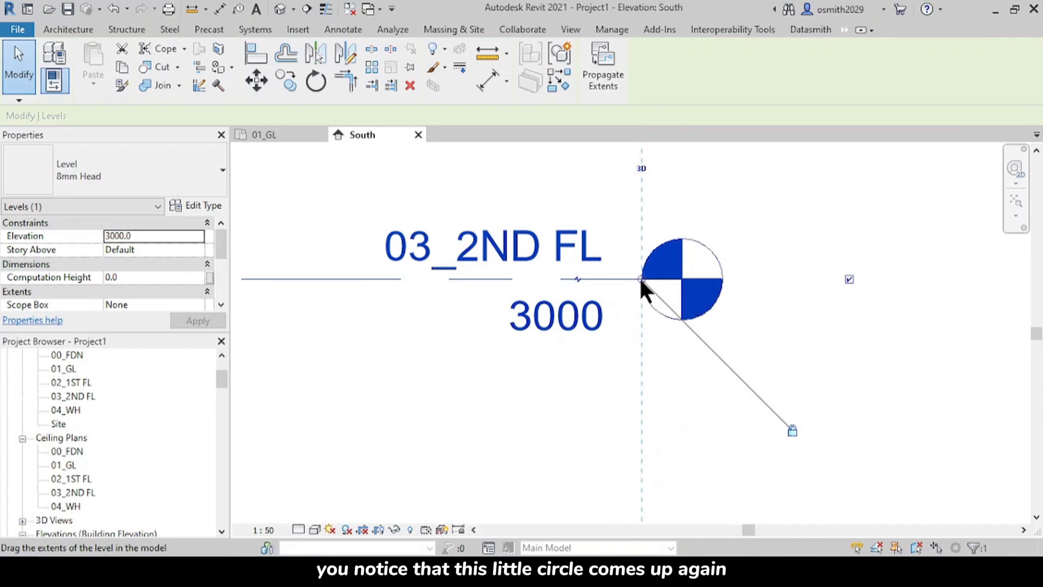
scroll(639, 276, down, 5)
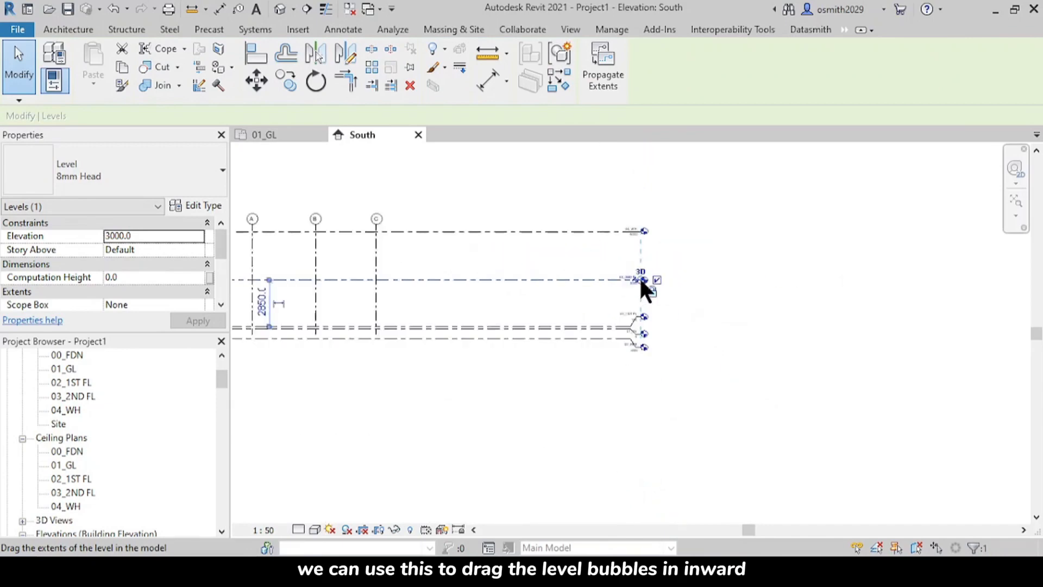
scroll(642, 282, down, 1)
drag(643, 280, 474, 283)
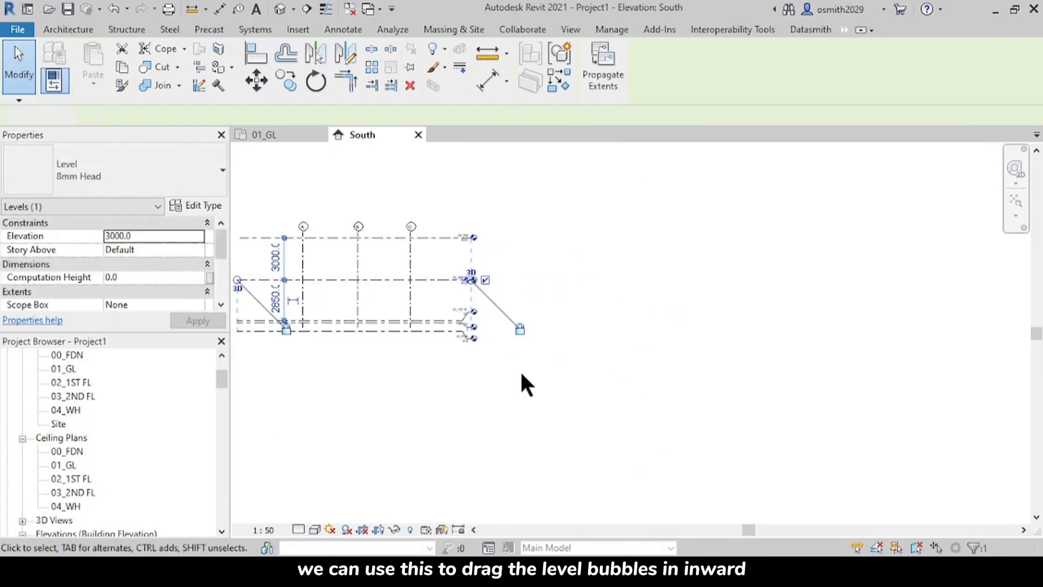
click(477, 296)
scroll(434, 272, up, 5)
scroll(450, 338, down, 4)
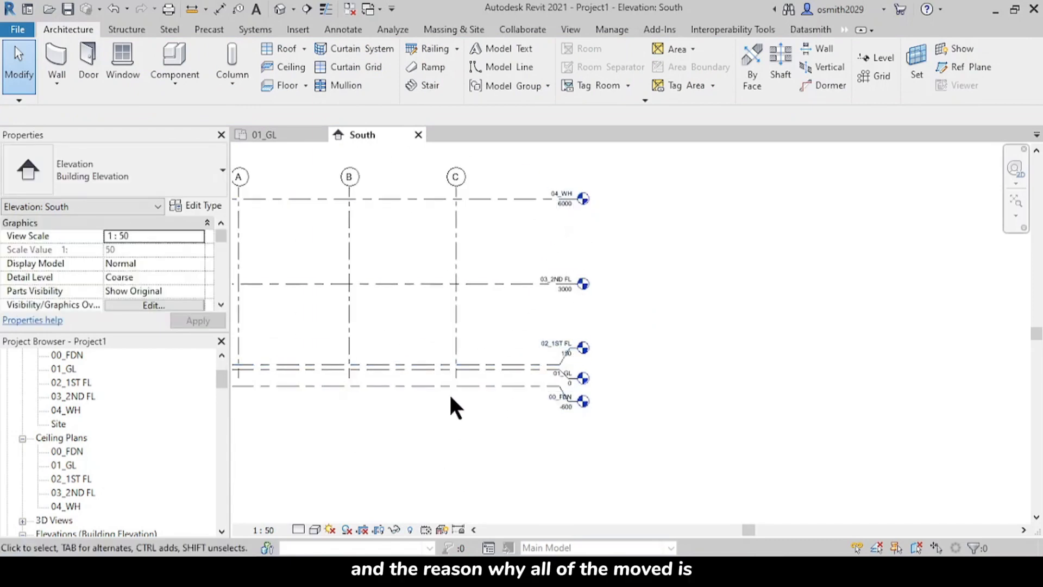
Step: Show level heads at the grid A end of the 04_WH and 03_2ND FL level lines
middle_drag(449, 397, 734, 408)
middle_drag(421, 250, 437, 275)
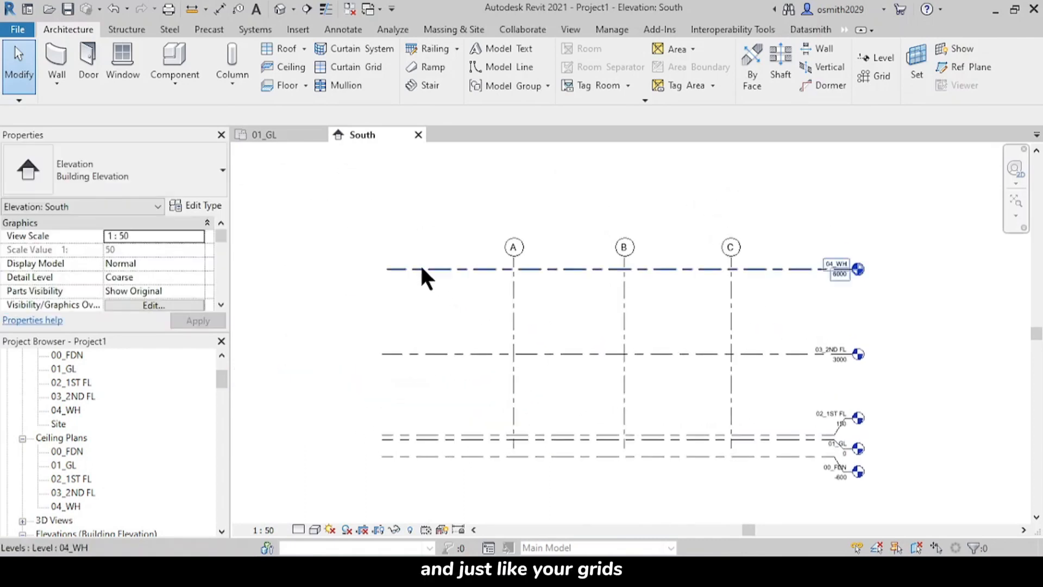
click(422, 267)
scroll(353, 272, up, 1)
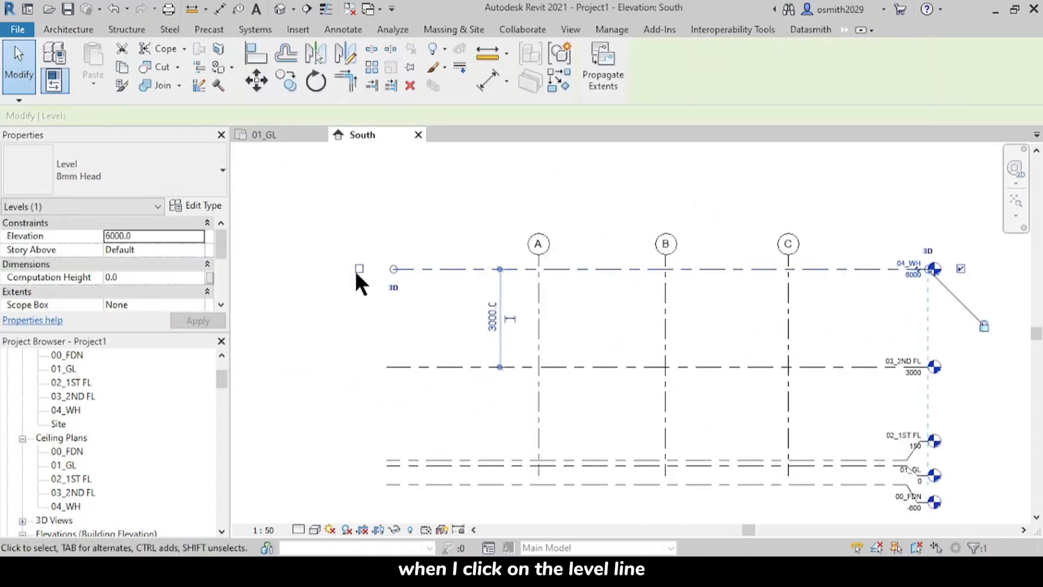
scroll(357, 275, up, 1)
click(364, 268)
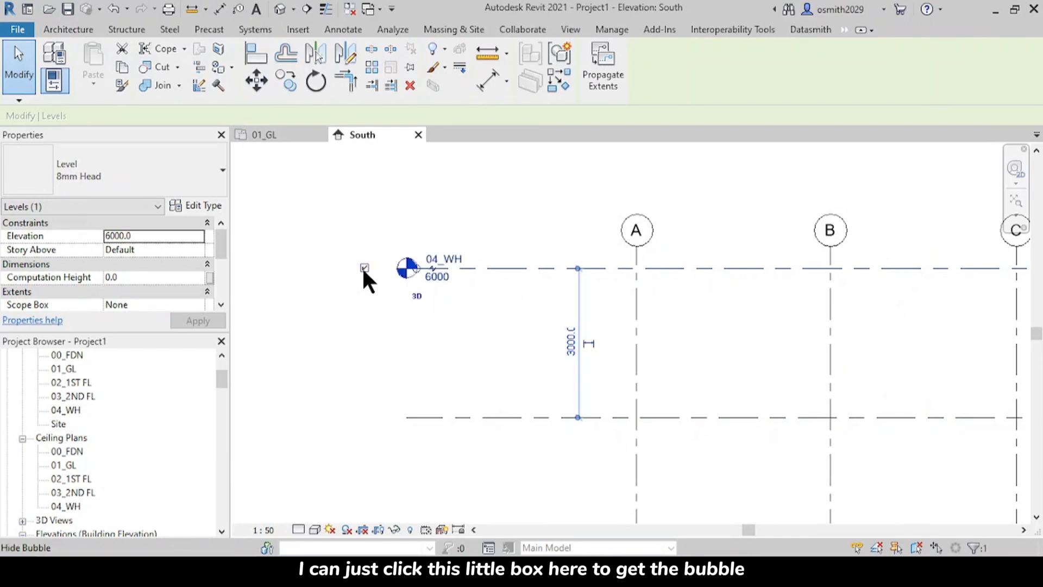
click(441, 417)
click(354, 417)
middle_drag(559, 443, 513, 365)
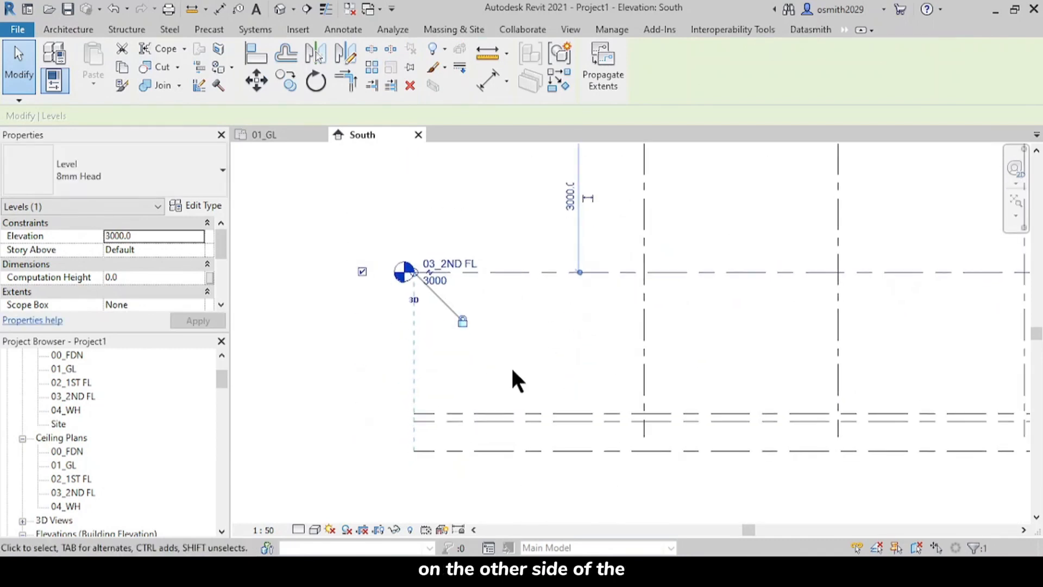
Step: Show level heads at the grid A end of the 00_FDN and 01_GL level lines
click(434, 450)
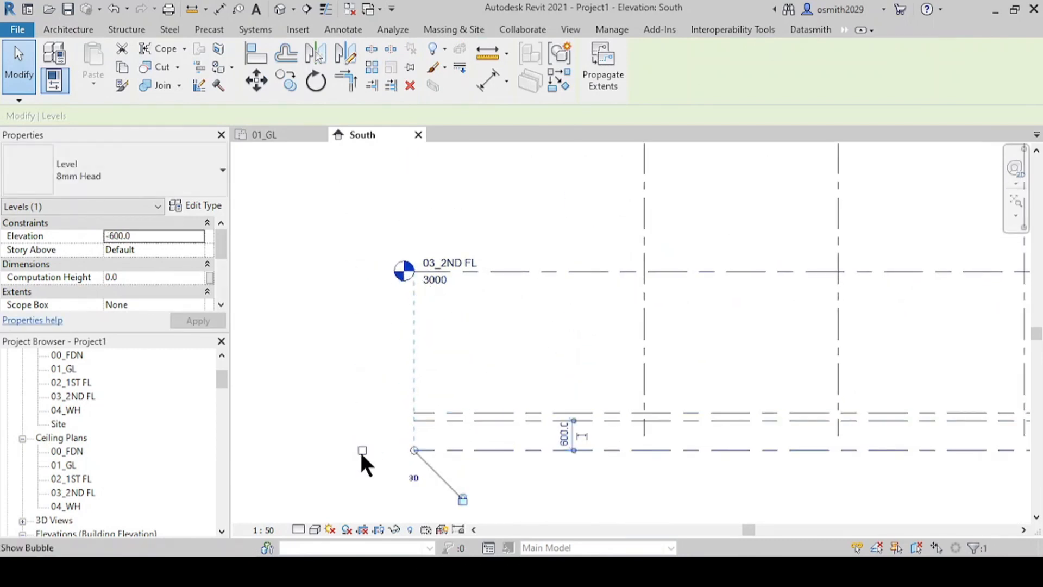
click(360, 450)
scroll(451, 437, up, 1)
click(480, 413)
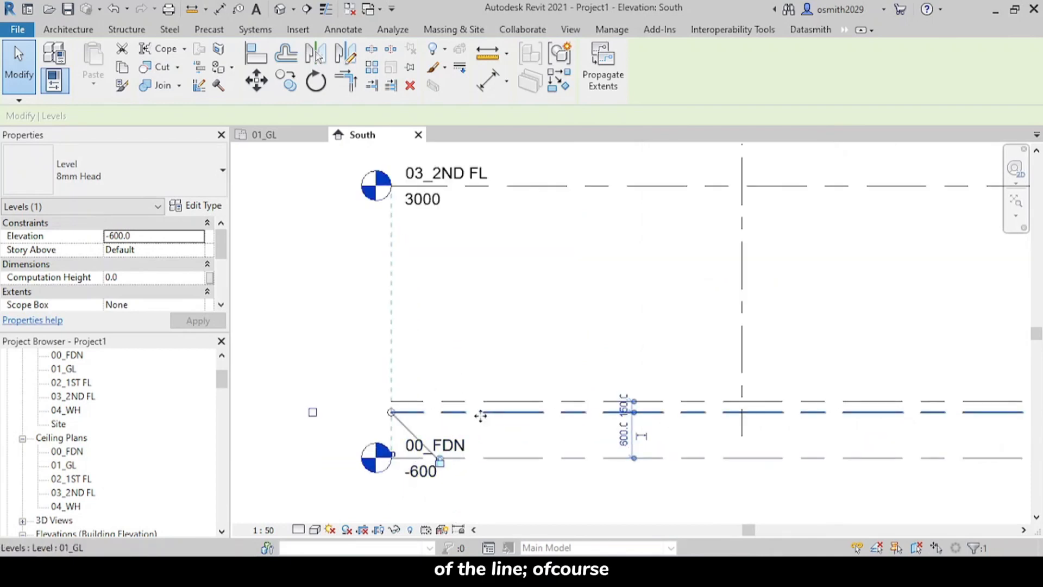
click(312, 411)
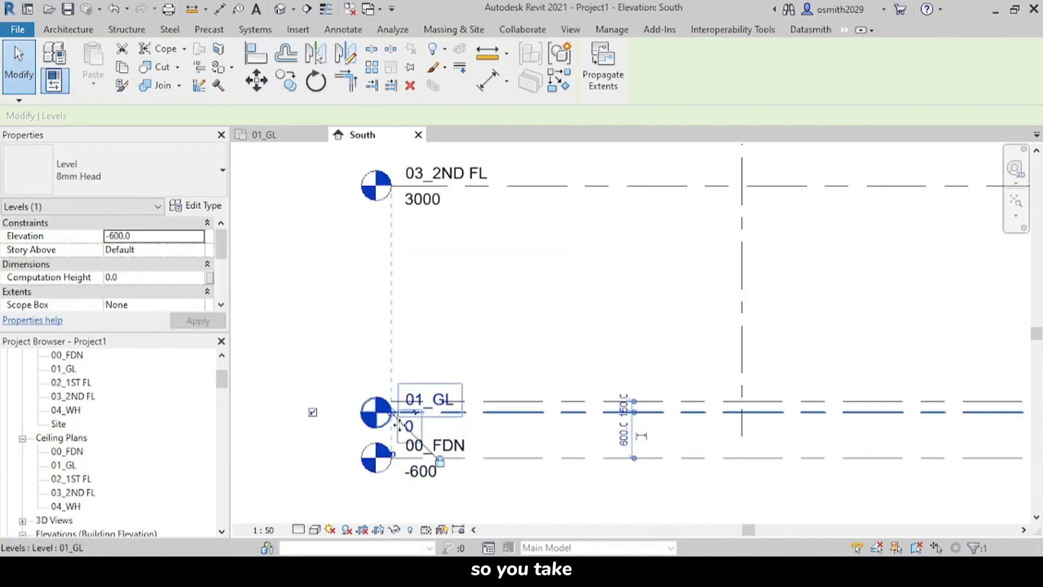
Step: Add an elbow to the 01_GL level line at its grid A end
scroll(416, 407, up, 2)
click(417, 402)
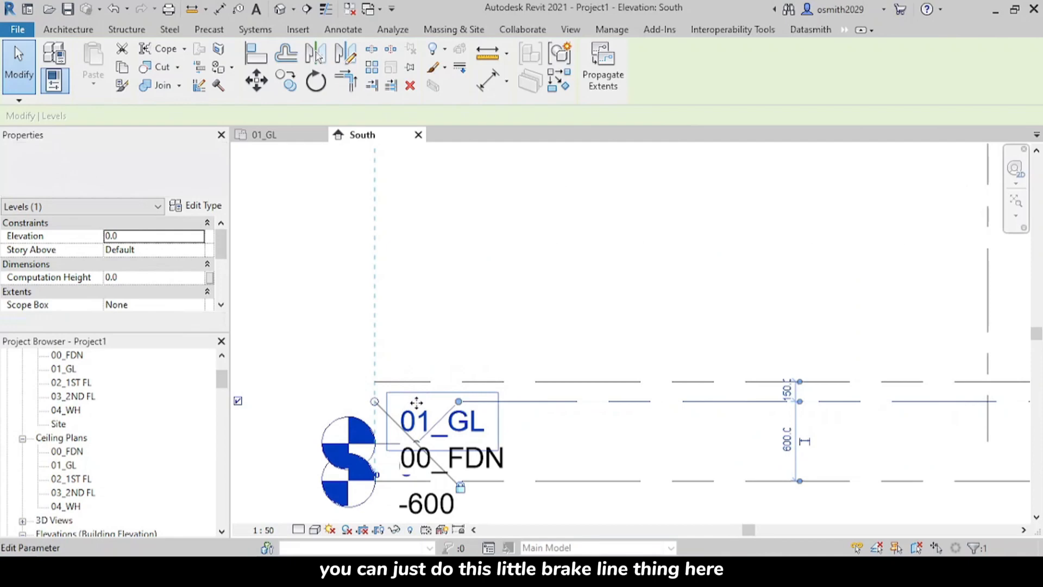
click(527, 364)
Step: Show the 02_1ST FL head at the grid A end, add an elbow and move the head up clear of 01_GL
click(461, 380)
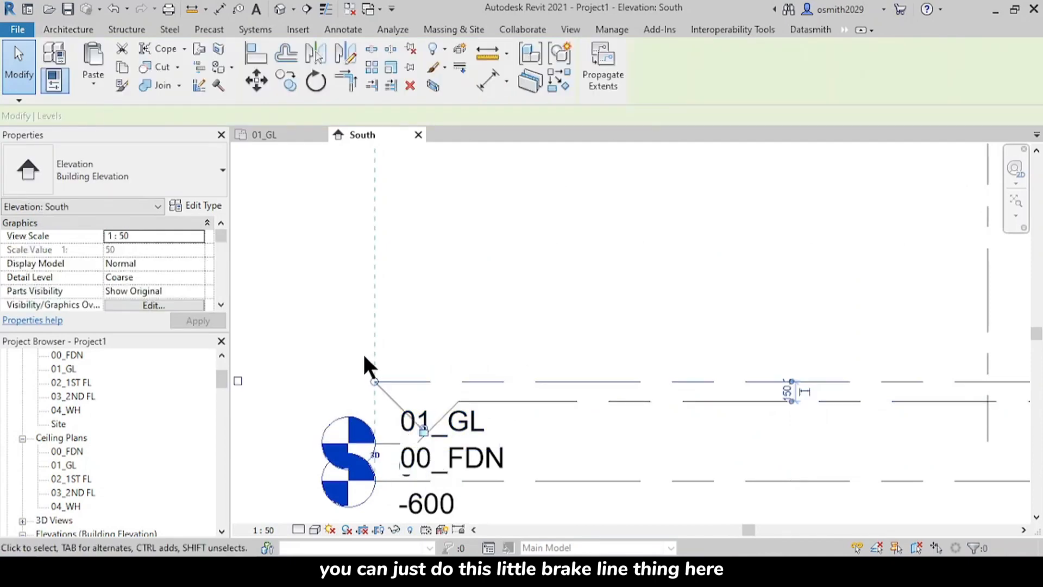
scroll(326, 370, down, 1)
click(307, 379)
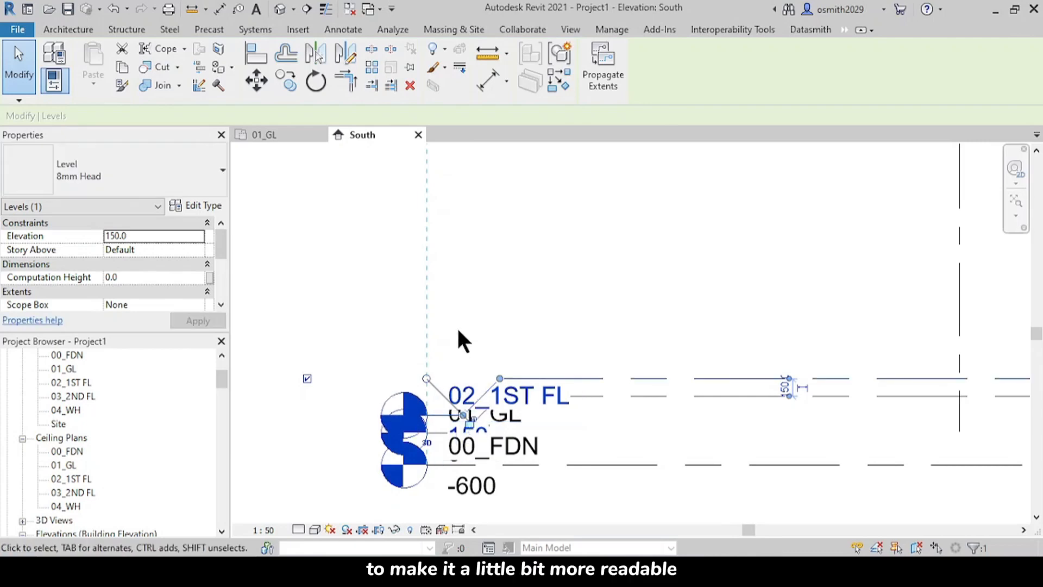
click(537, 310)
click(470, 405)
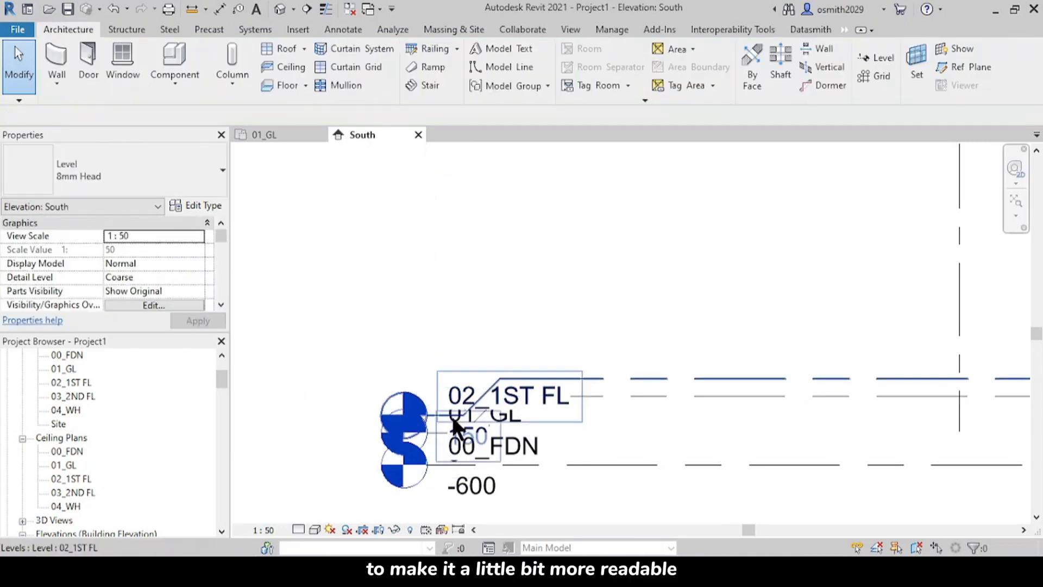
drag(465, 424, 464, 333)
click(535, 313)
click(599, 332)
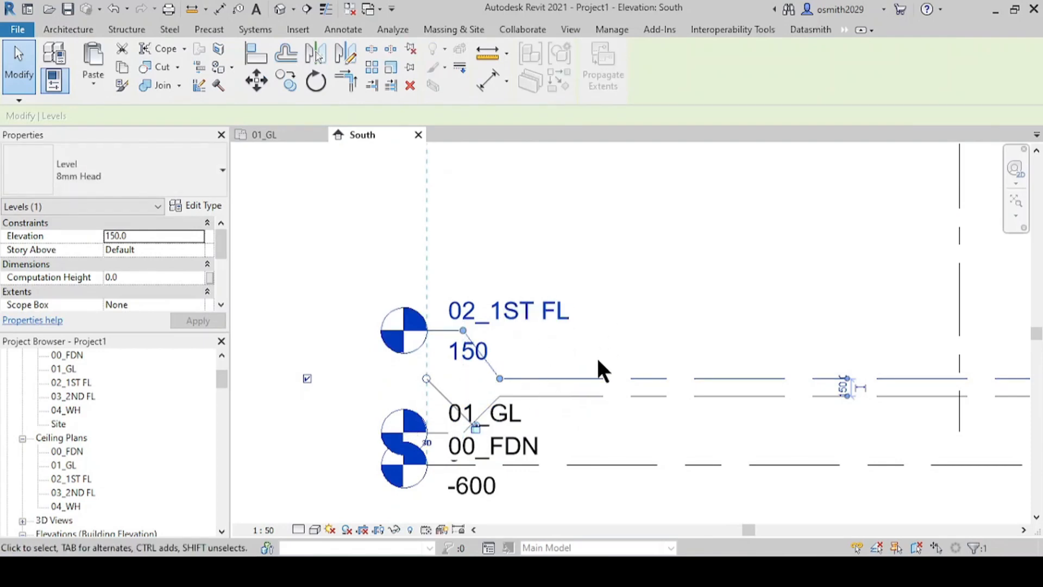
middle_drag(597, 360, 598, 276)
Step: Add an elbow to the 00_FDN level line at the grid A end so its head drops below 01_GL
click(542, 388)
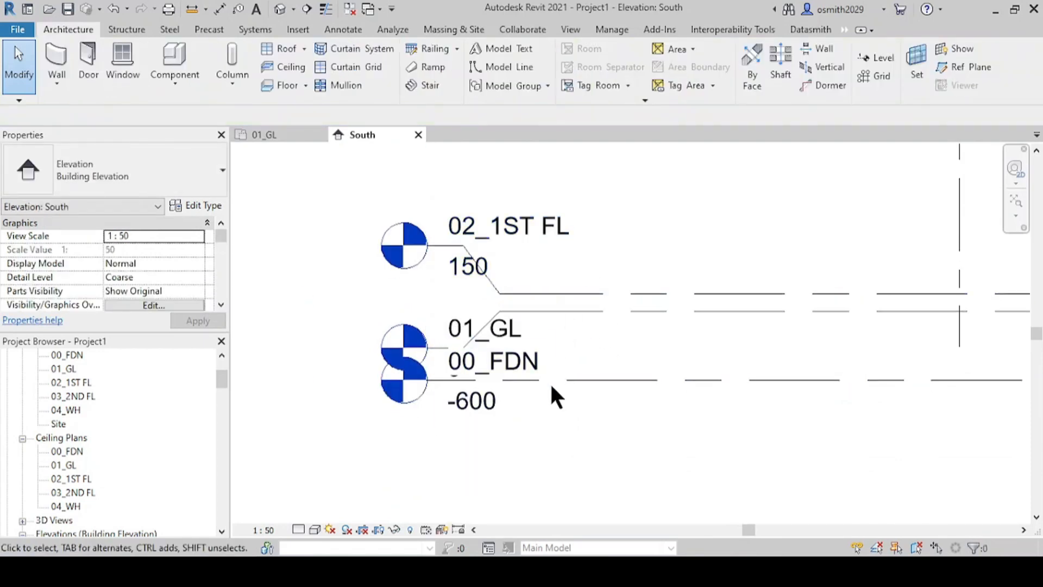
click(500, 375)
click(466, 379)
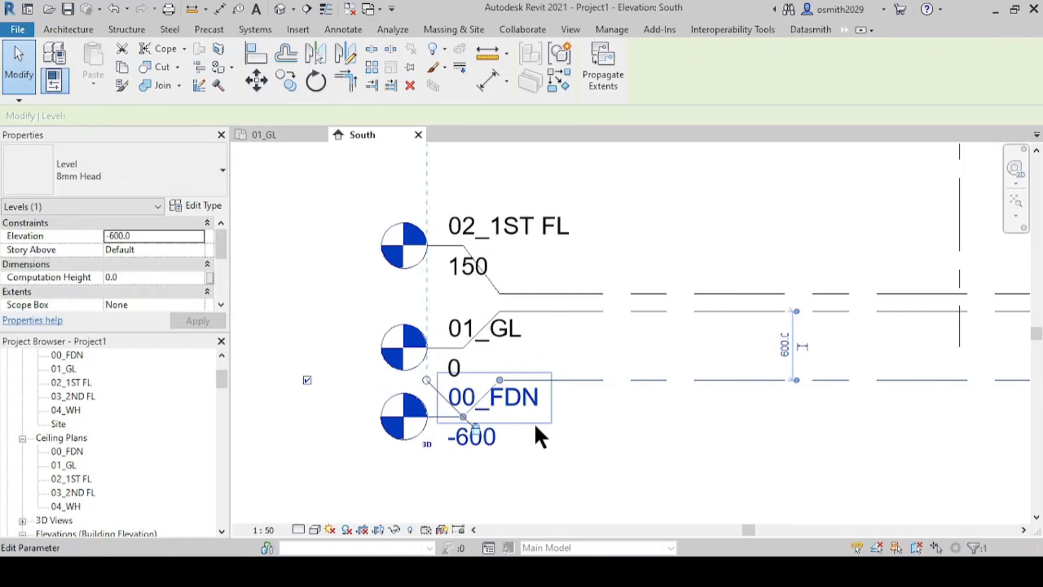
click(593, 372)
scroll(486, 400, down, 4)
middle_drag(452, 419, 271, 426)
scroll(693, 382, down, 6)
middle_drag(689, 413, 638, 457)
scroll(651, 399, up, 3)
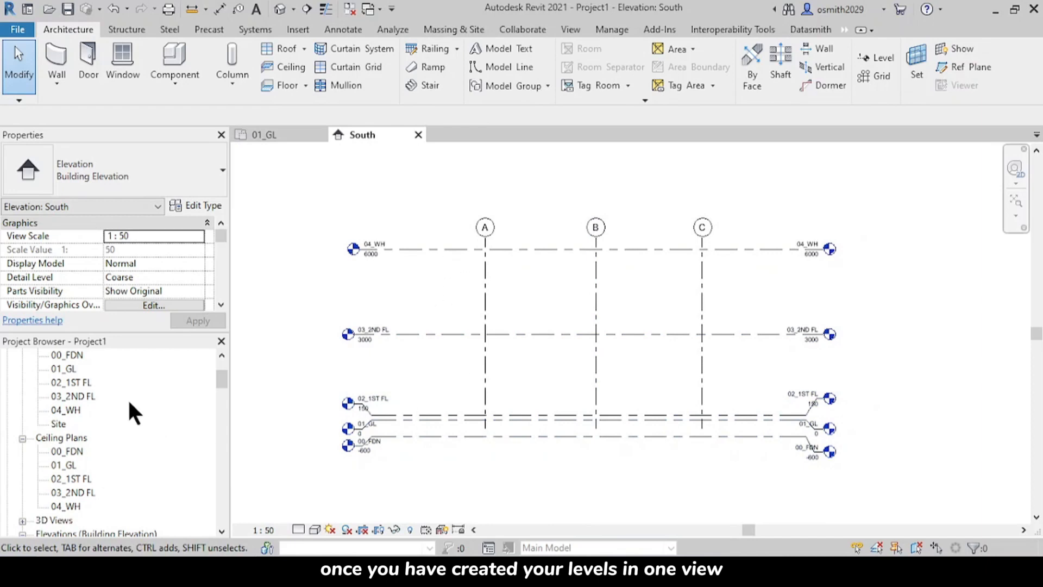
Step: Open the East and West elevation views to check that the levels and grids appear there
scroll(51, 515, down, 2)
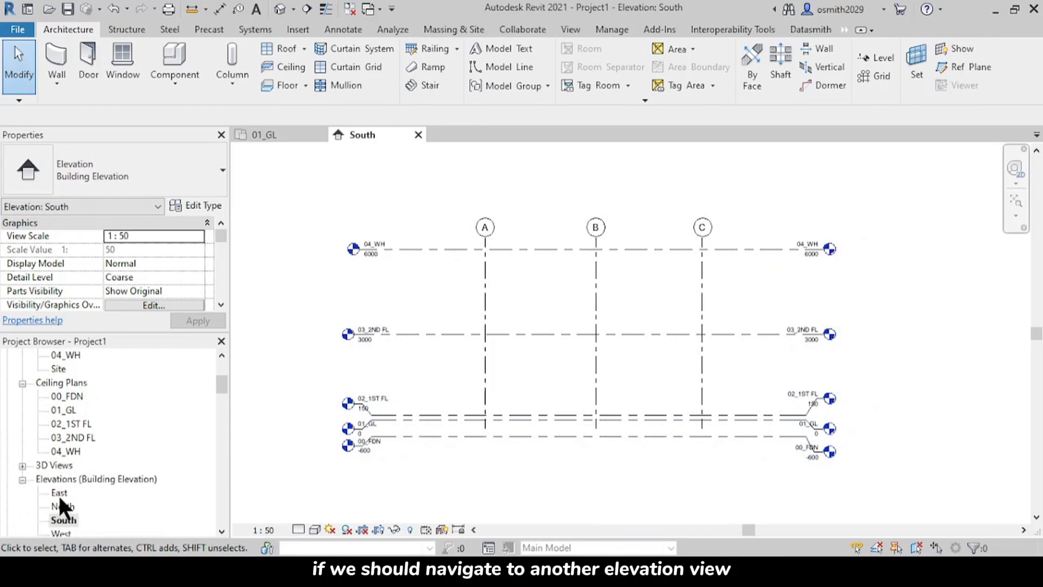
scroll(59, 493, down, 1)
click(57, 465)
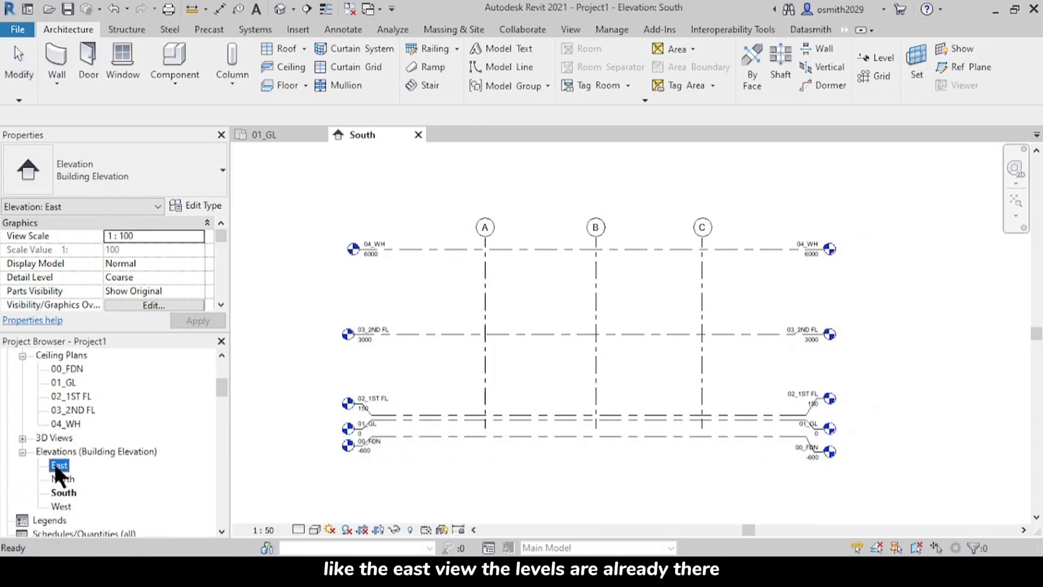
double_click(57, 465)
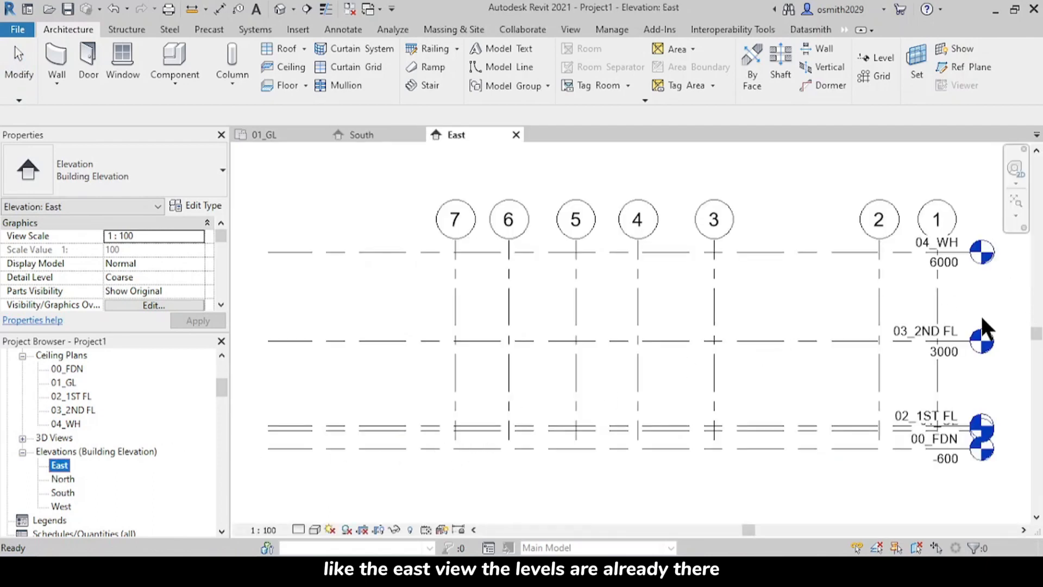
double_click(61, 506)
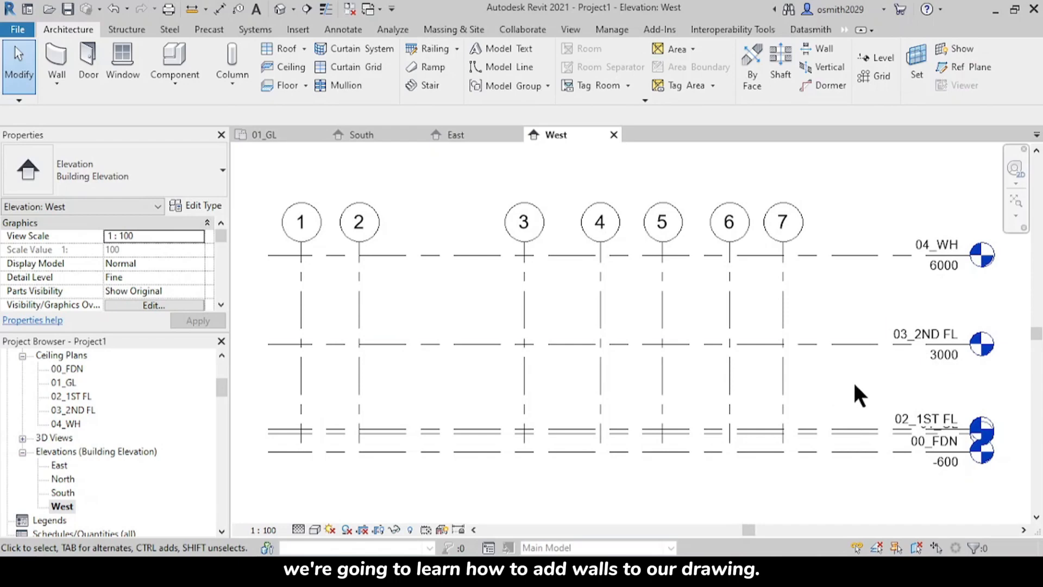
click(864, 344)
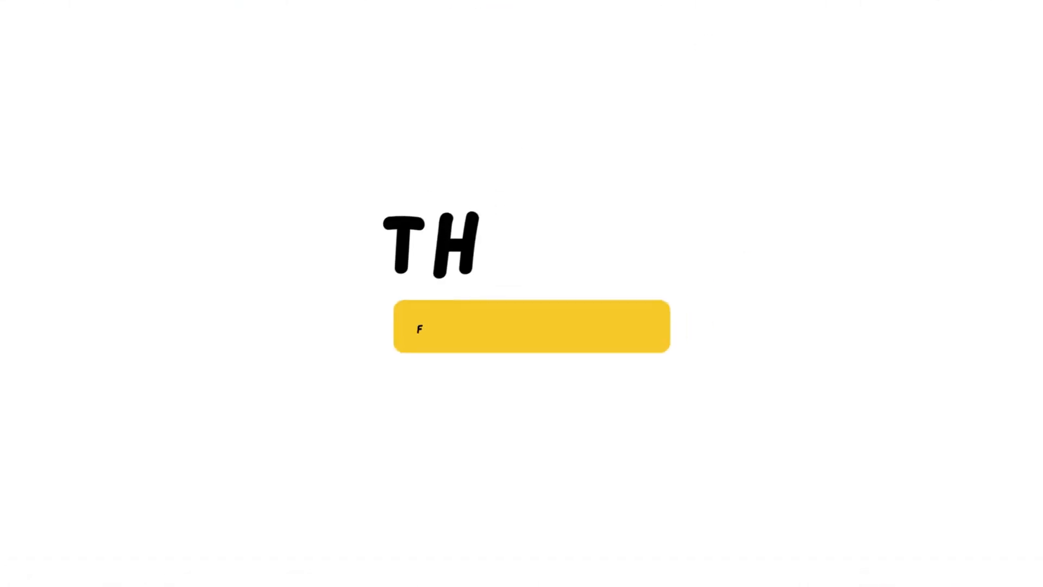